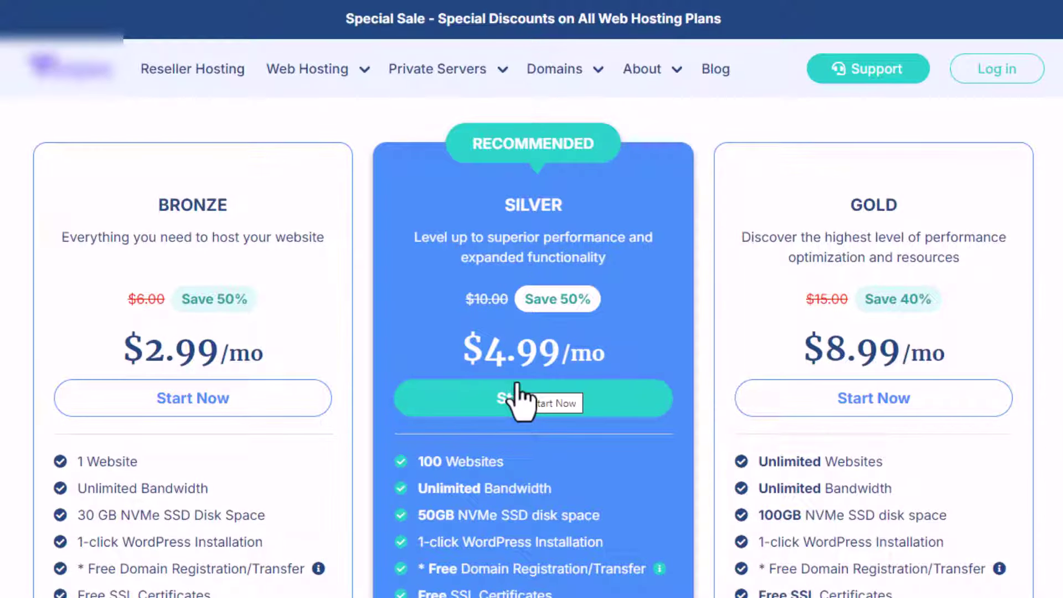
# - Compare the Bronze, Silver and Gold web hosting plans by monthly price and number of websites allowed
pyautogui.scroll(-1, 531, 347)
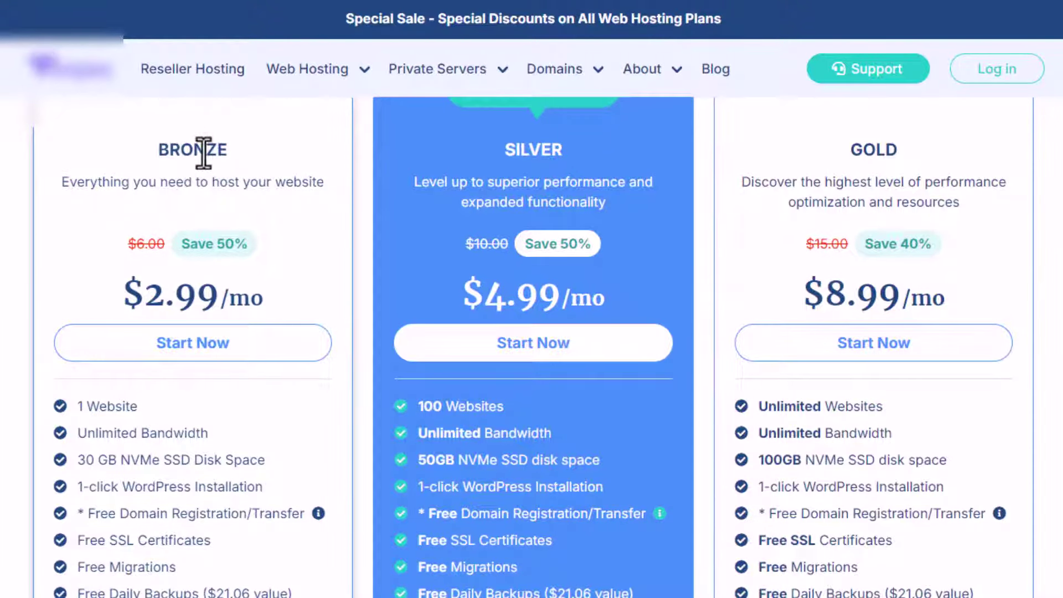
pyautogui.moveTo(146, 298); pyautogui.dragTo(244, 298)
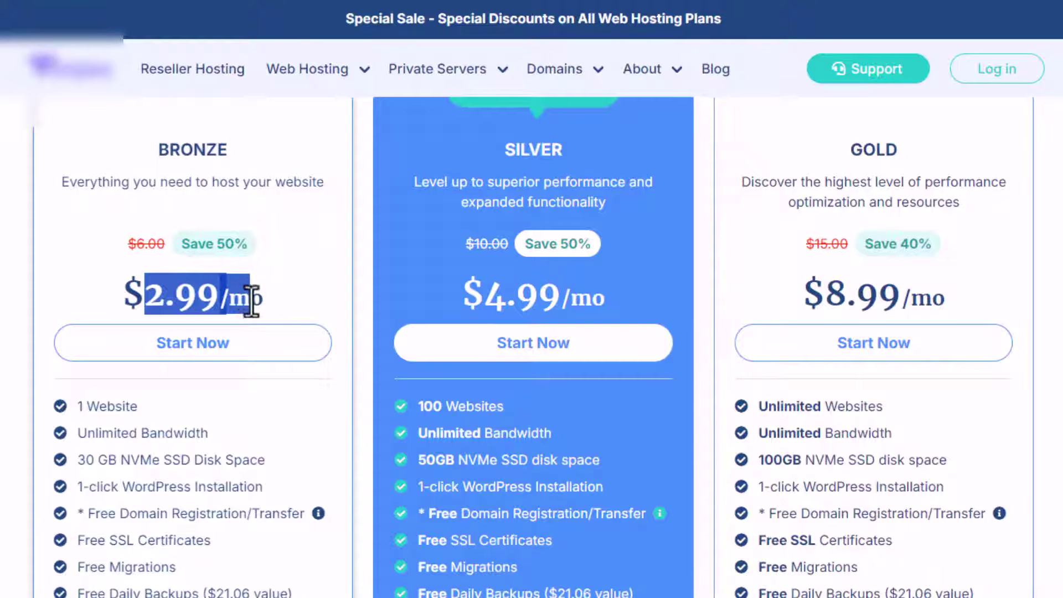
pyautogui.moveTo(76, 406); pyautogui.dragTo(145, 396)
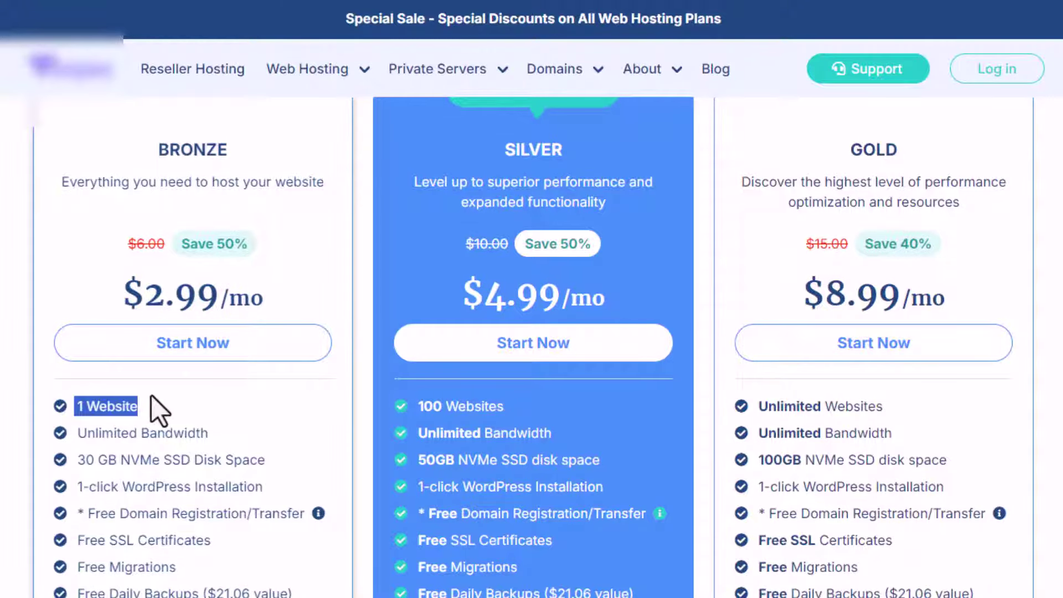
pyautogui.moveTo(422, 406); pyautogui.dragTo(513, 406)
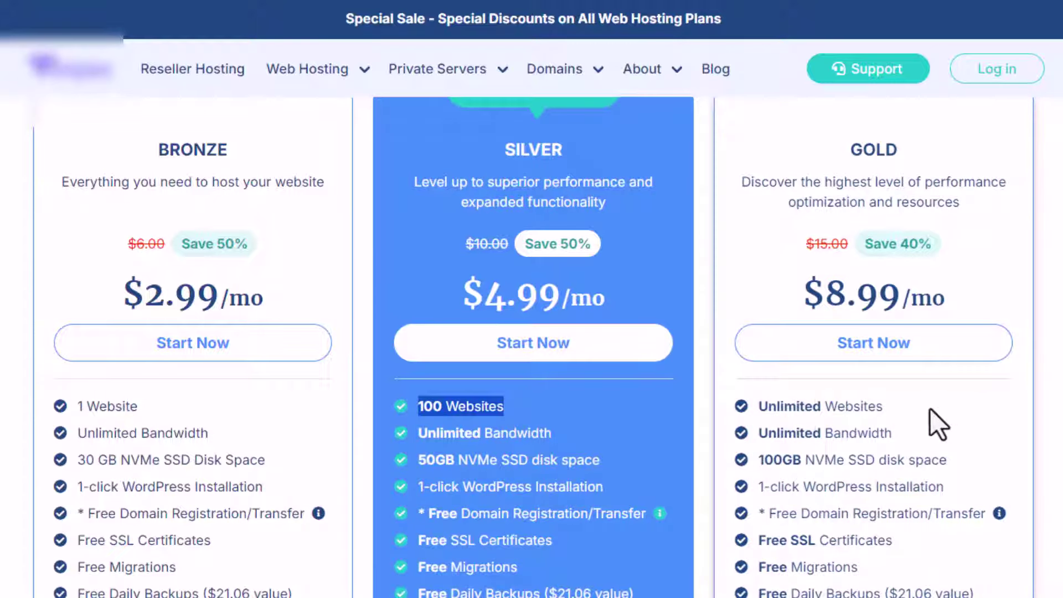
pyautogui.moveTo(884, 407); pyautogui.dragTo(750, 410)
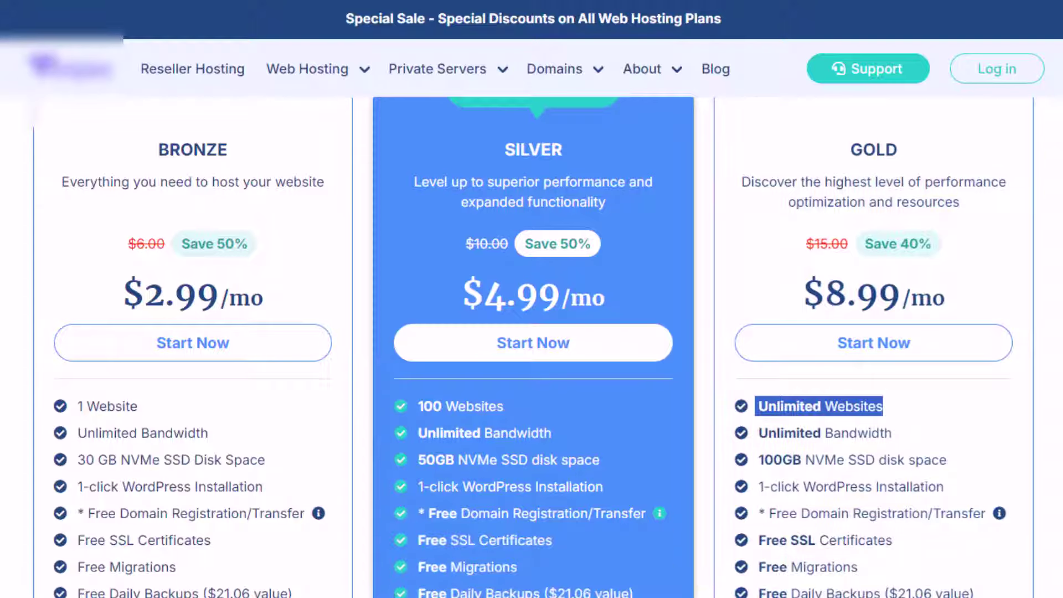
pyautogui.moveTo(183, 513)
pyautogui.press('Home')
pyautogui.scroll(-10, 678, 337)
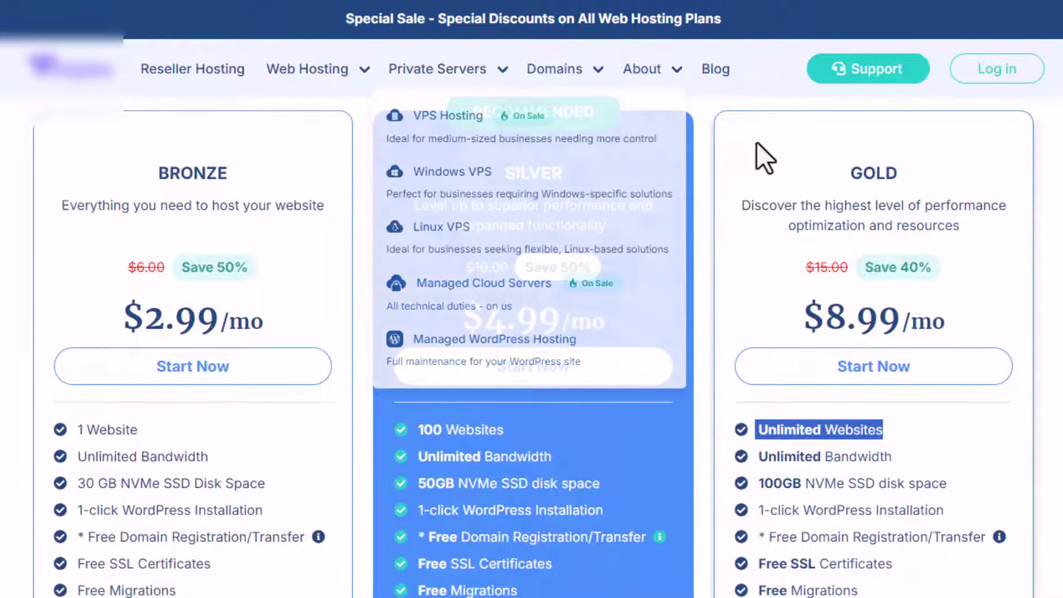
pyautogui.moveTo(579, 78)
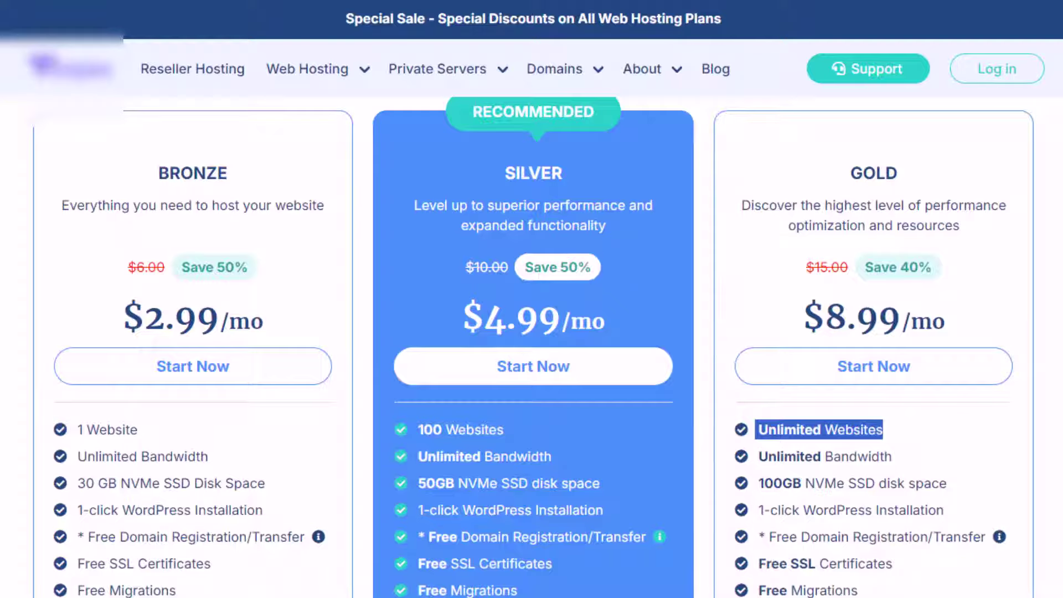
# - Log in to the hosting client area and review the active Web Hosting - Gold and .com domain products and the account details
pyautogui.click(985, 70)
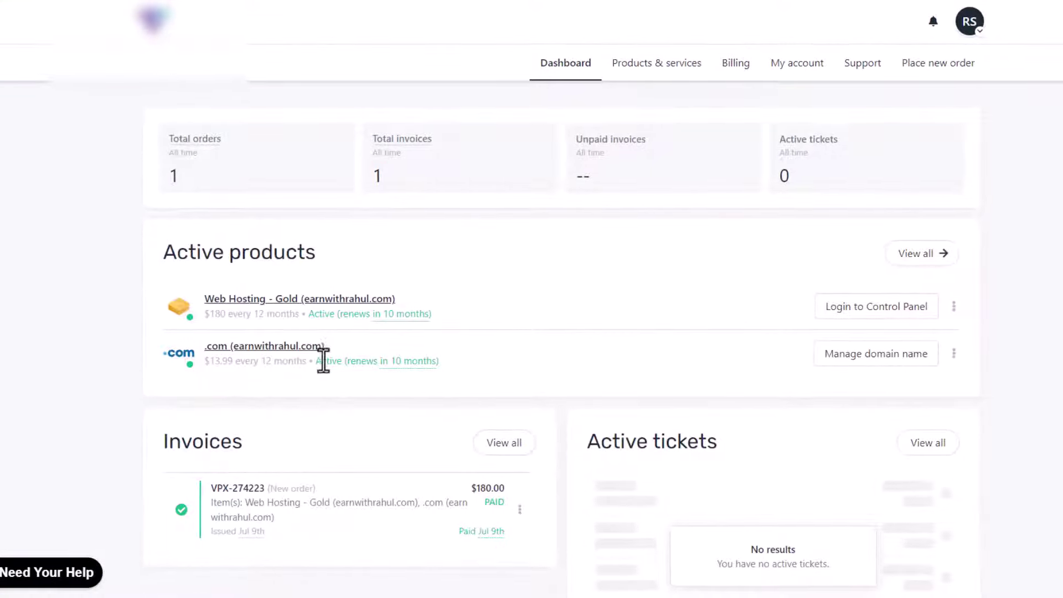
pyautogui.moveTo(177, 298); pyautogui.dragTo(445, 306)
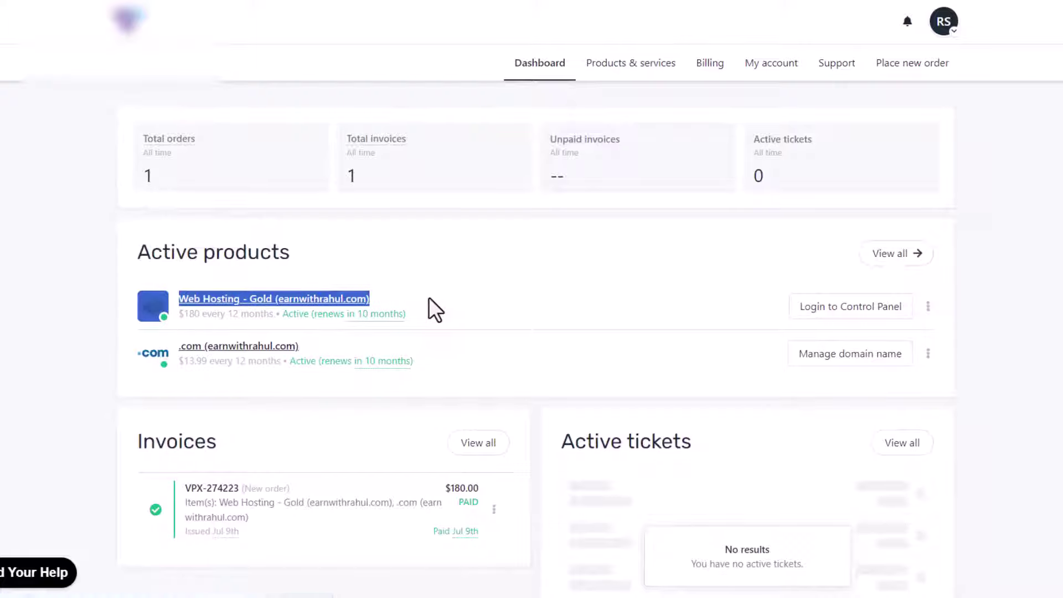
pyautogui.moveTo(204, 319); pyautogui.dragTo(273, 302)
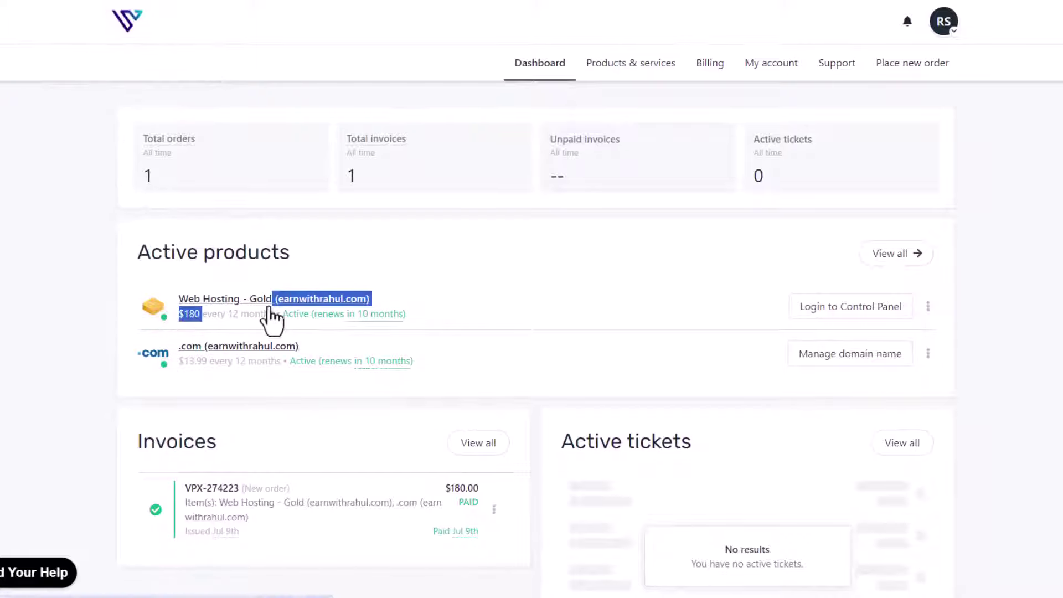
pyautogui.moveTo(370, 298); pyautogui.dragTo(184, 318)
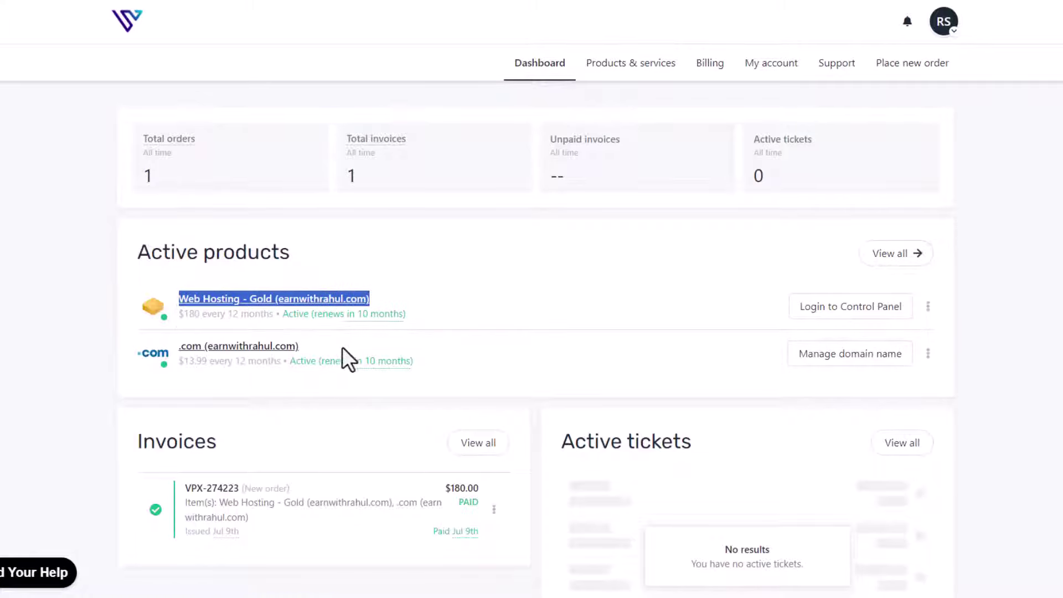
pyautogui.moveTo(299, 346); pyautogui.dragTo(157, 347)
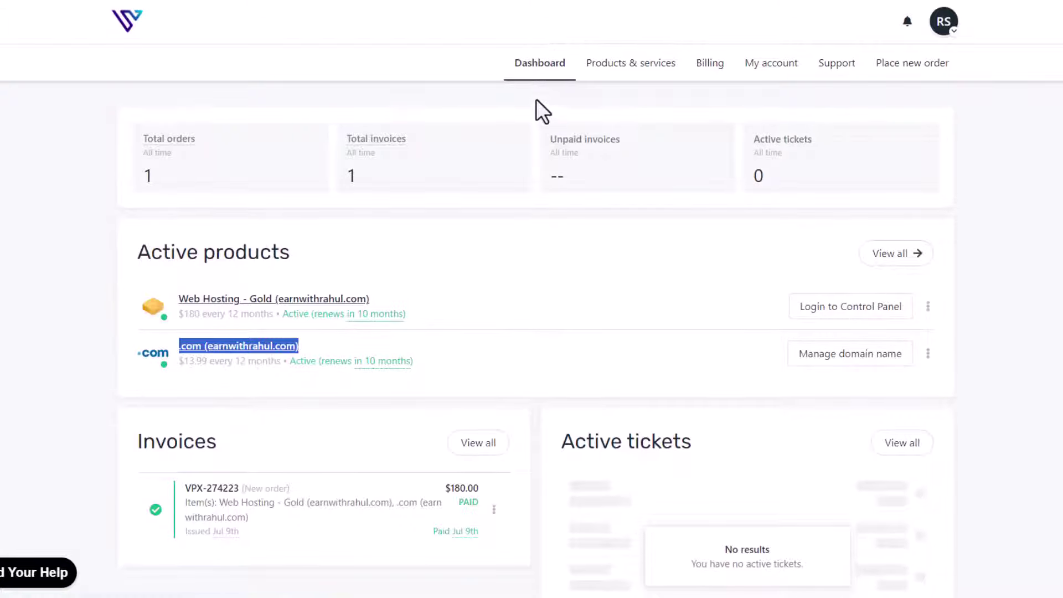
pyautogui.click(950, 31)
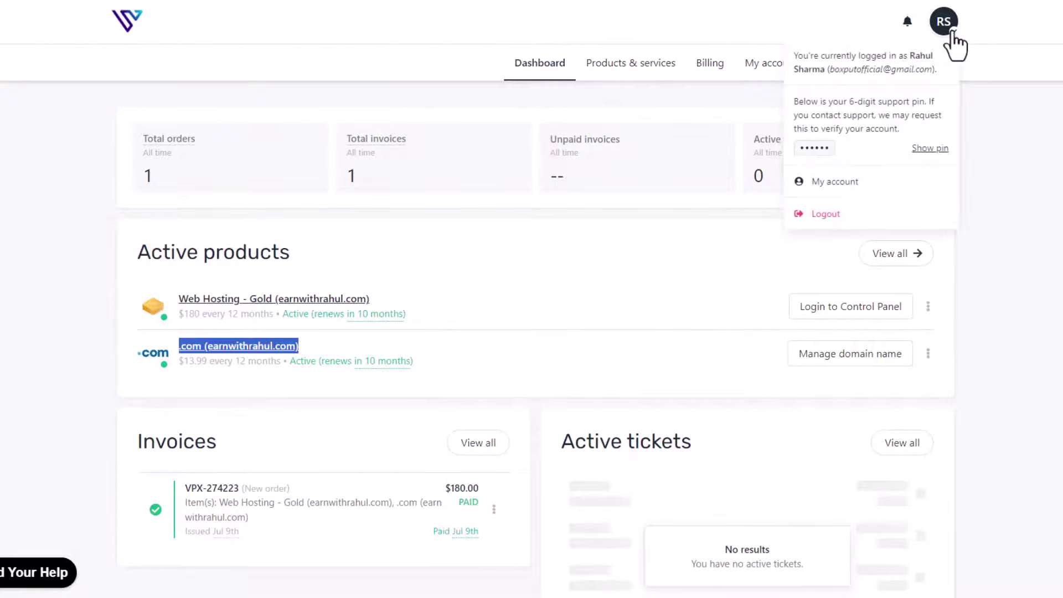
pyautogui.click(864, 244)
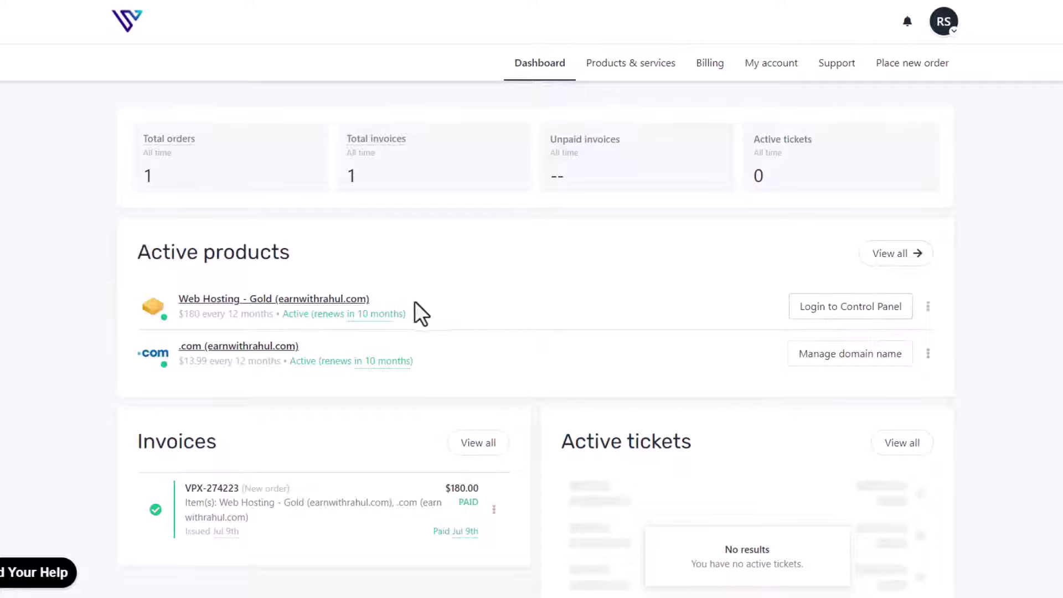
# - Open cPanel for the Gold hosting product and start a new WordPress installation in WP Toolkit
pyautogui.click(843, 308)
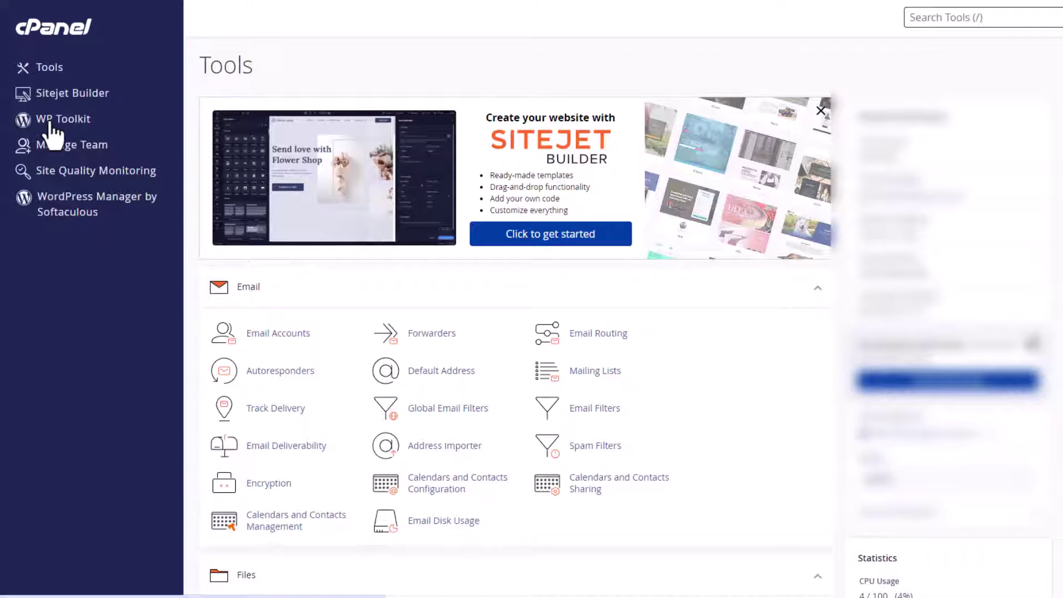
pyautogui.click(73, 123)
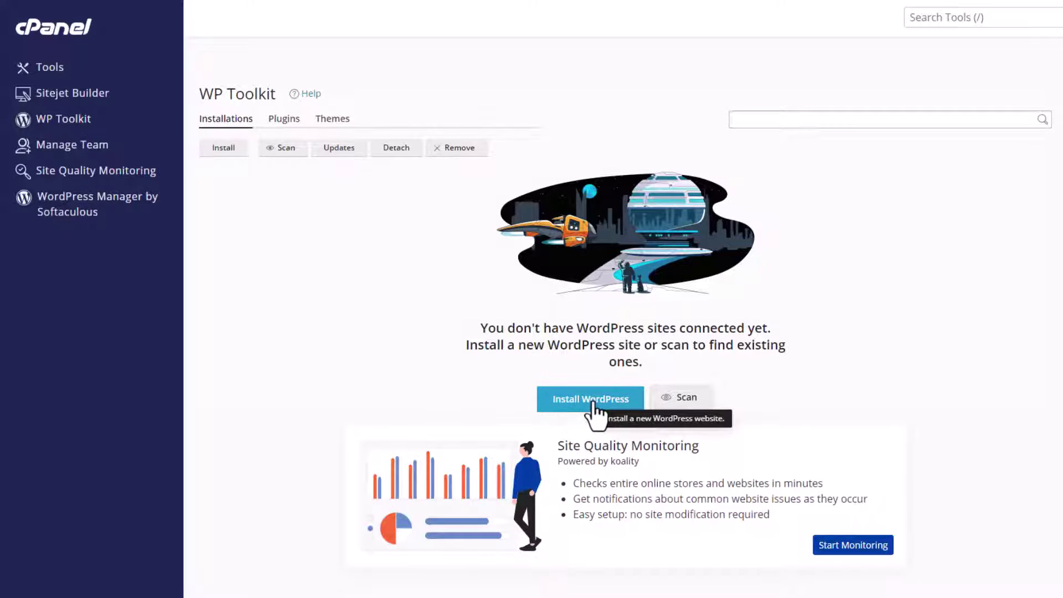
pyautogui.click(595, 410)
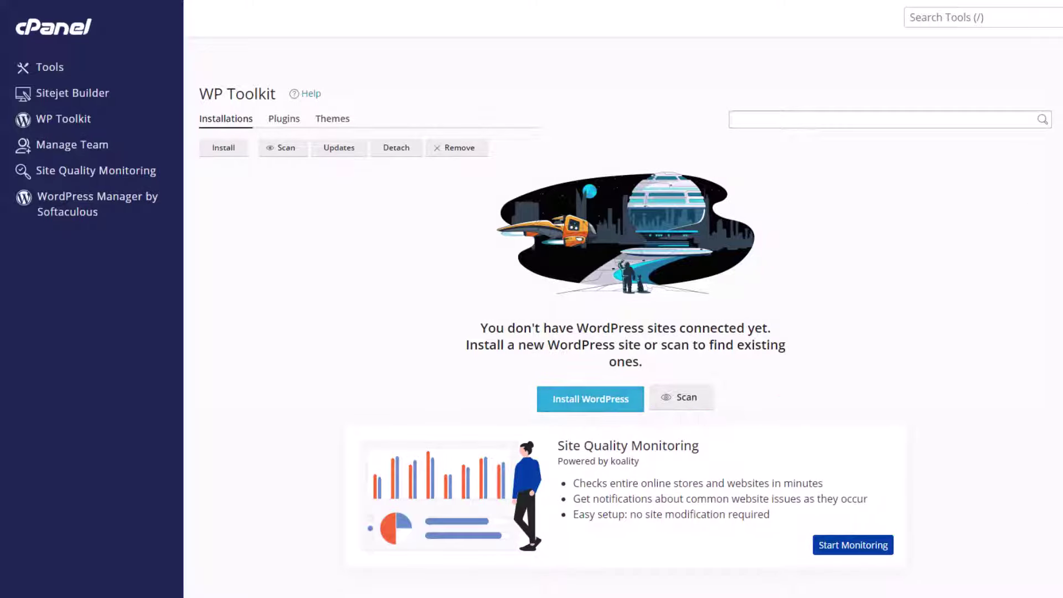
pyautogui.scroll(-1, 630, 327)
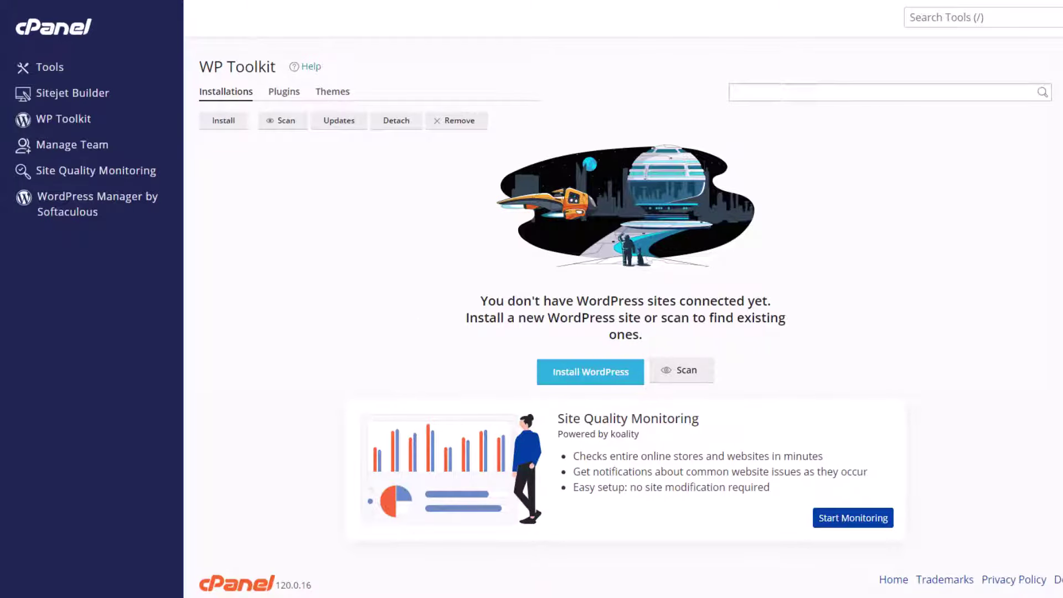
# - Open the WordPress admin dashboard at earnwithrahul.com/admin in a new browser tab
pyautogui.hotkey('ctrl', 't')
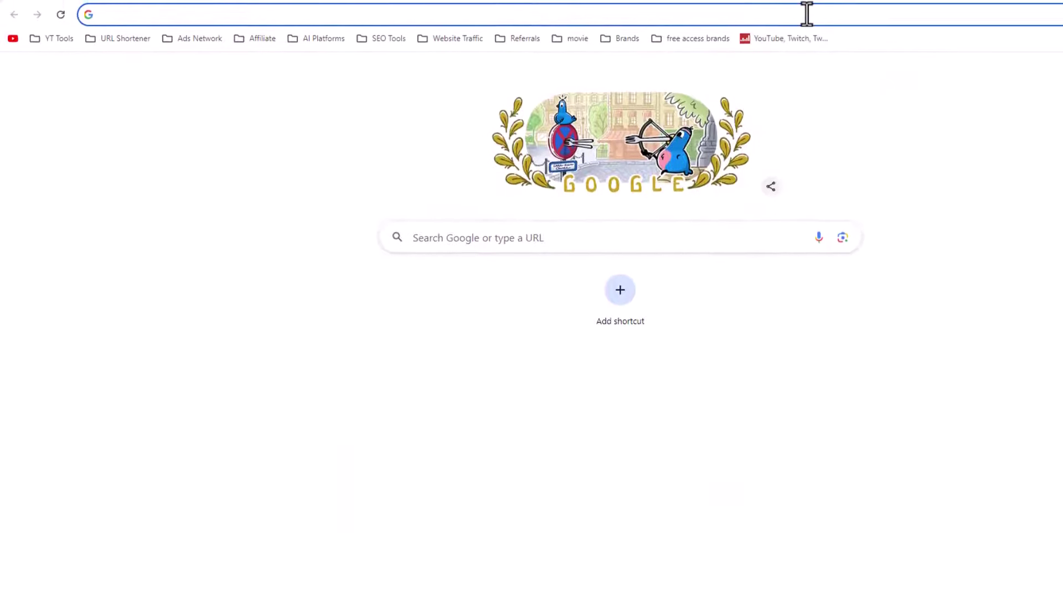
pyautogui.write('ear')
pyautogui.press('Right')
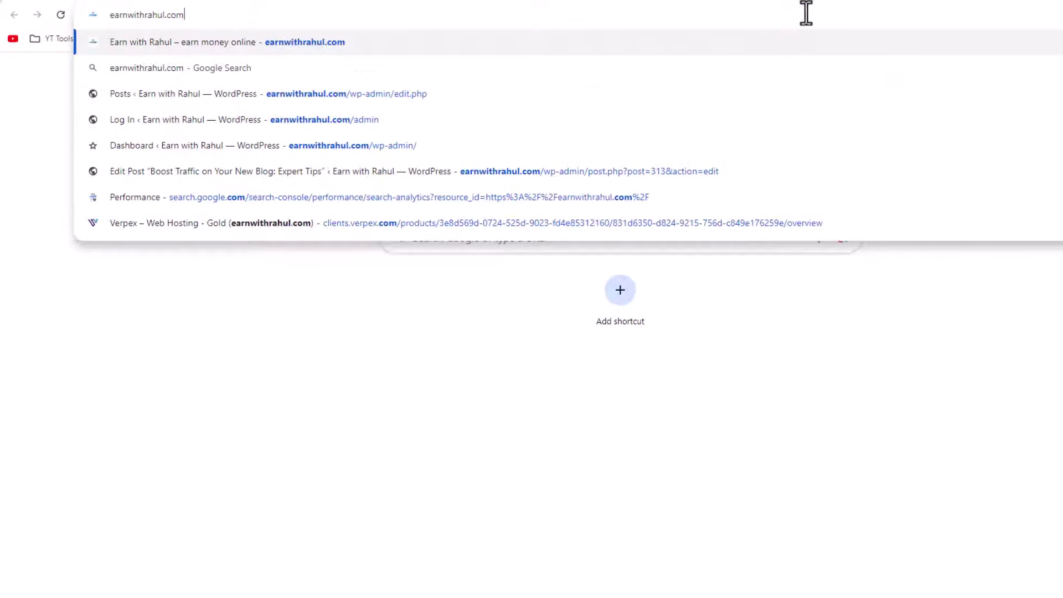
pyautogui.write('/admin')
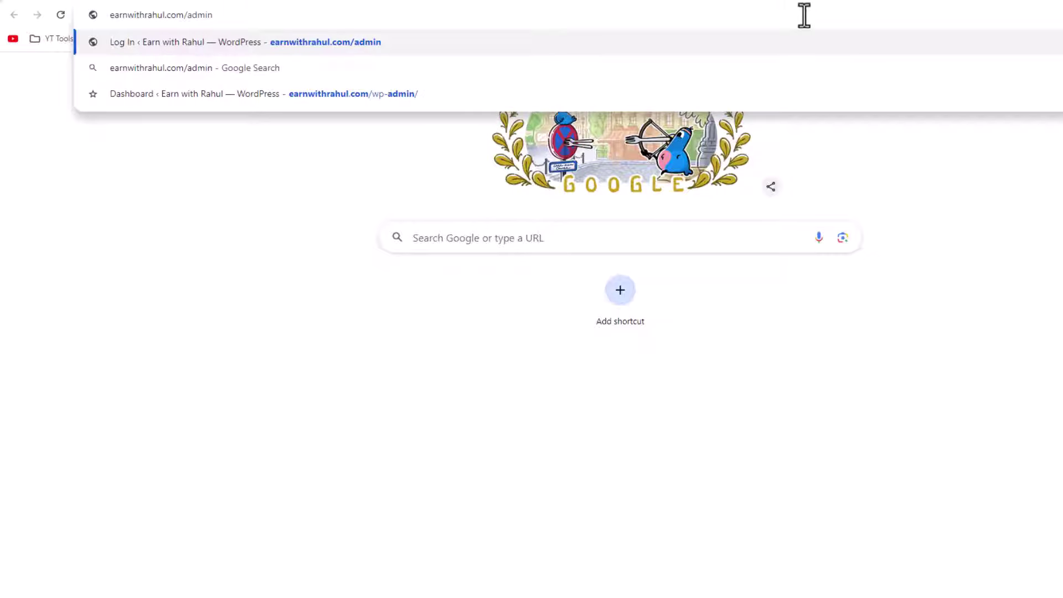
pyautogui.press('Return')
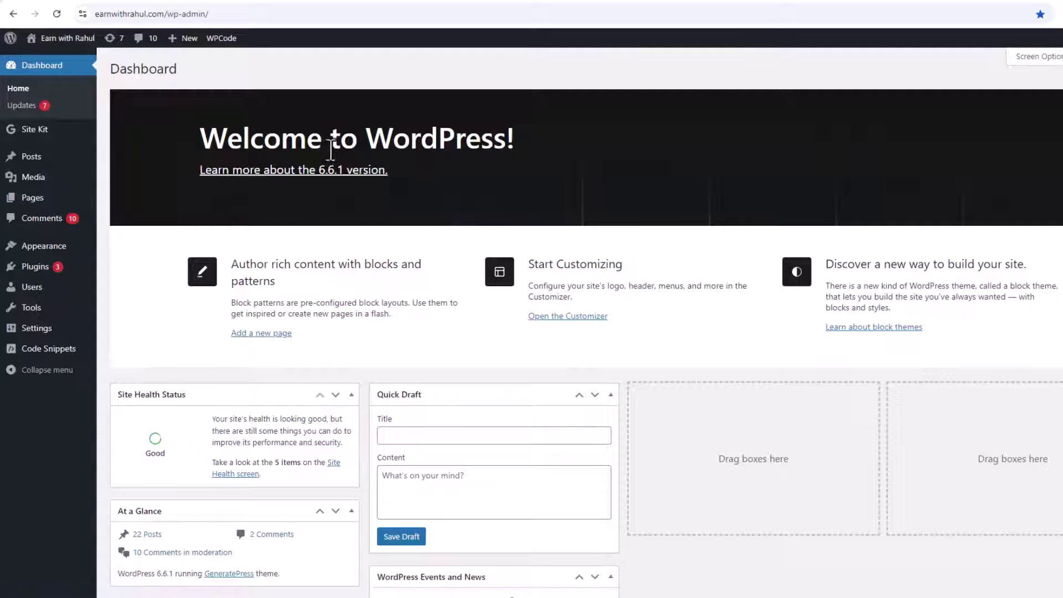
# - Switch to the Google Docs checklist, highlight the "Install Generate Press Theme" item, and return to the WordPress dashboard
pyautogui.click(264, 1)
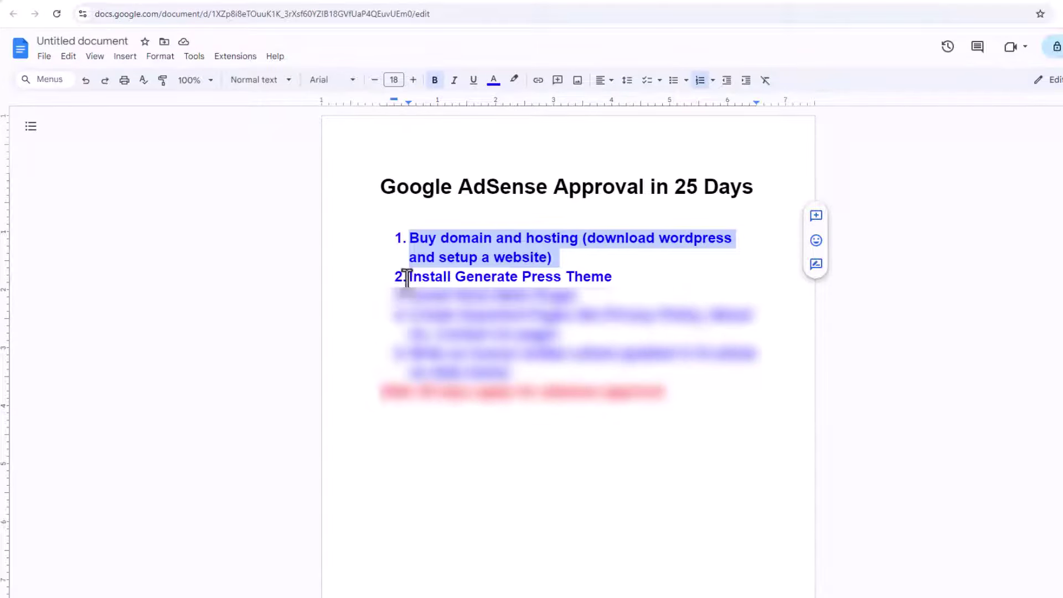
pyautogui.moveTo(408, 276); pyautogui.dragTo(624, 278)
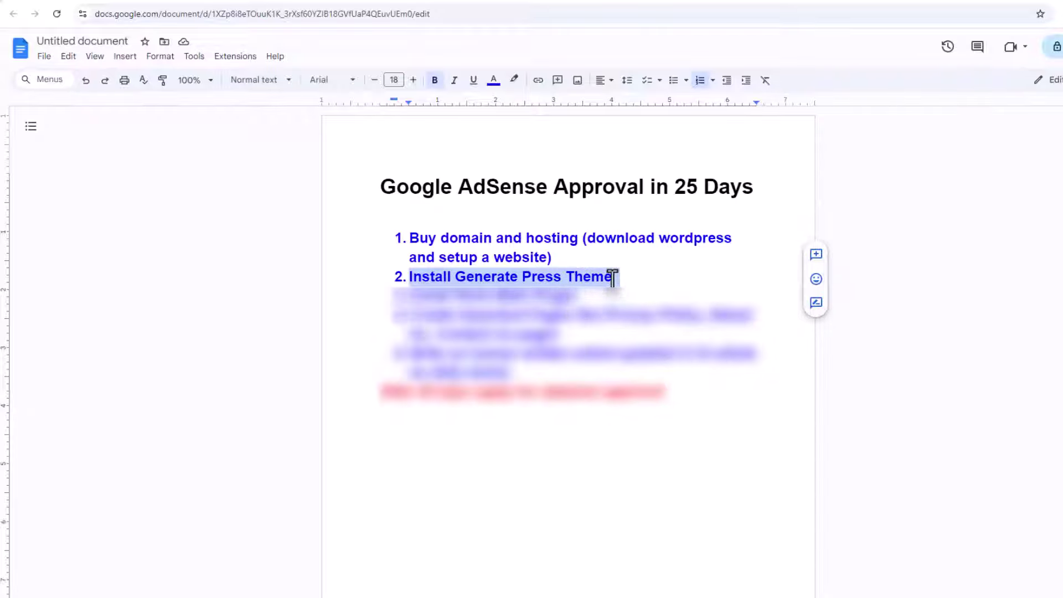
pyautogui.click(797, 2)
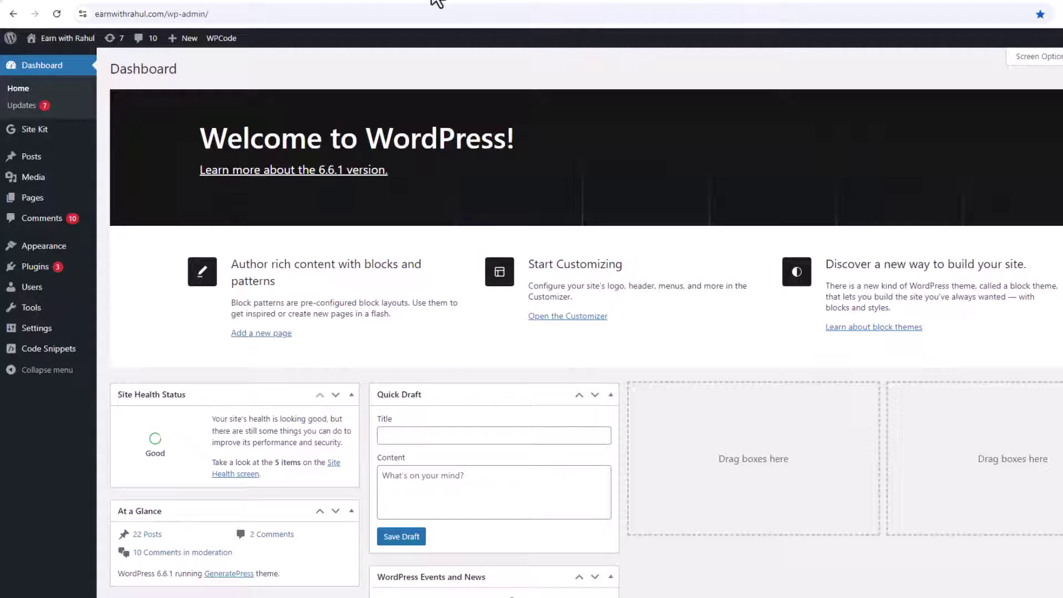
# - Open the WordPress themes page and search the installed themes for "generat"
pyautogui.moveTo(14, 249)
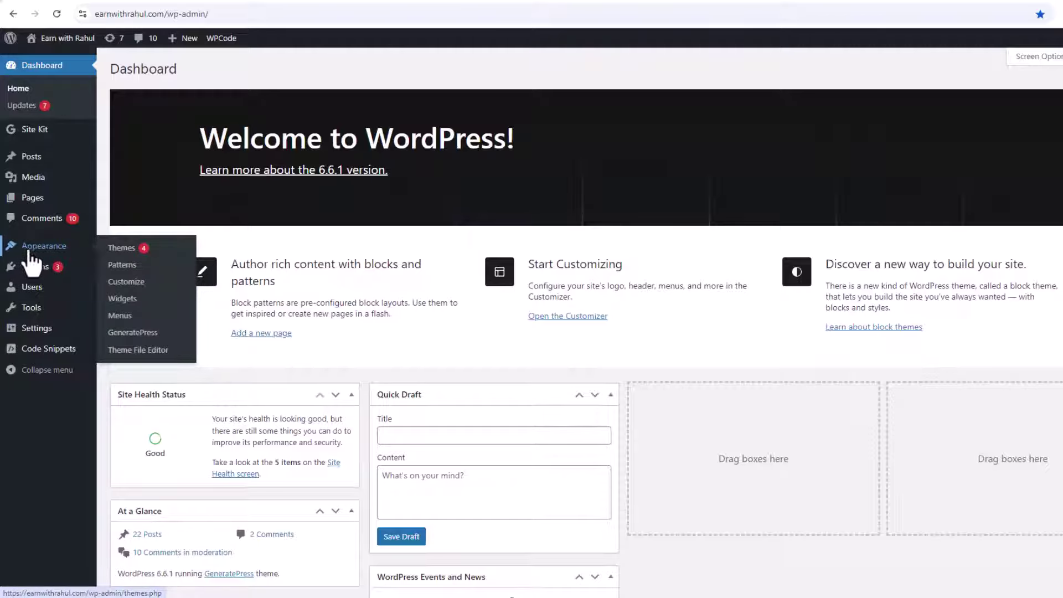
pyautogui.click(122, 248)
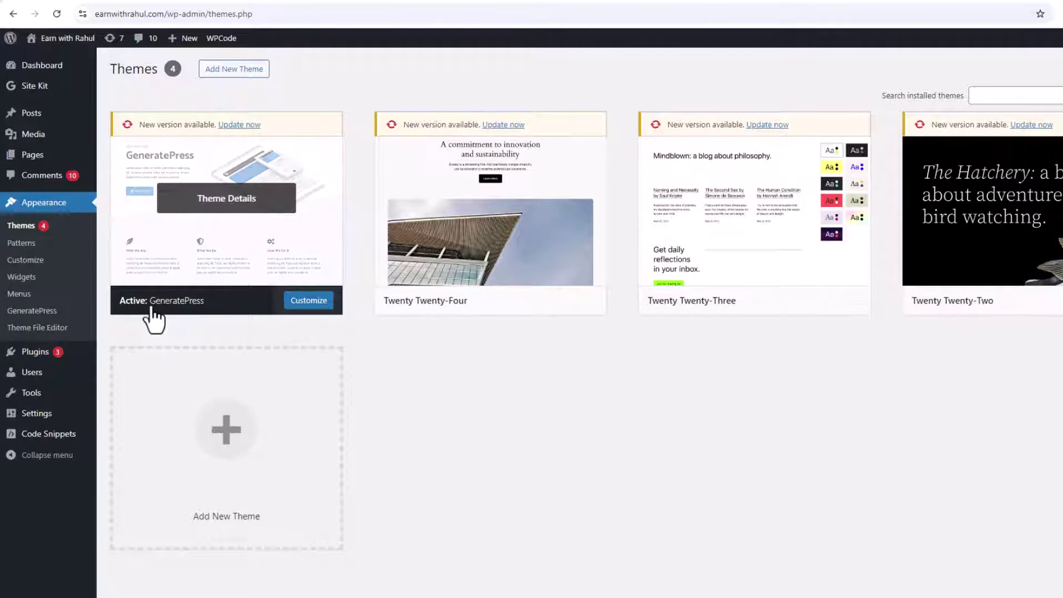
pyautogui.click(989, 97)
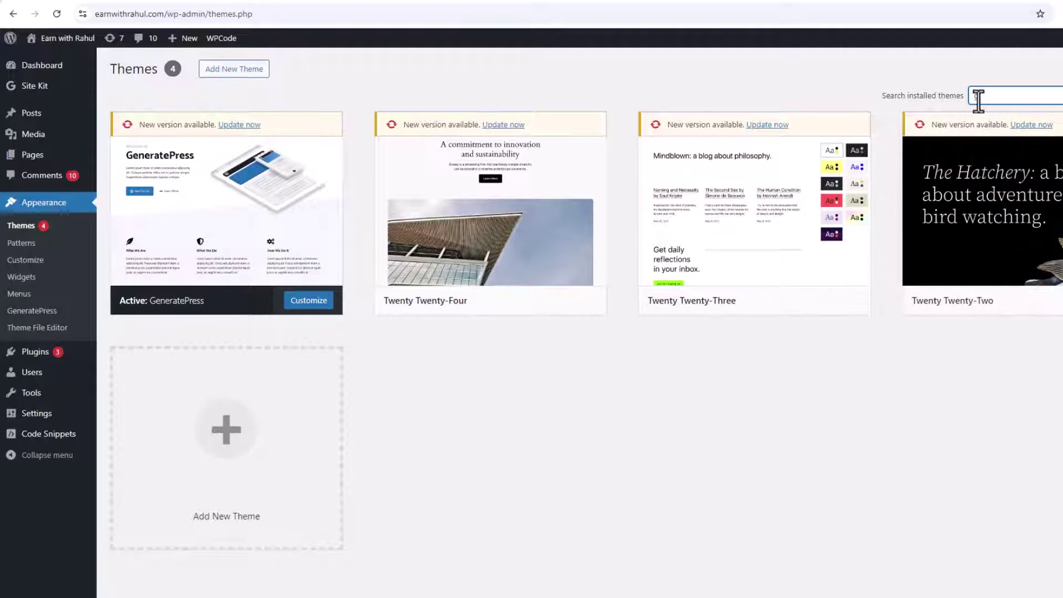
pyautogui.write('gen')
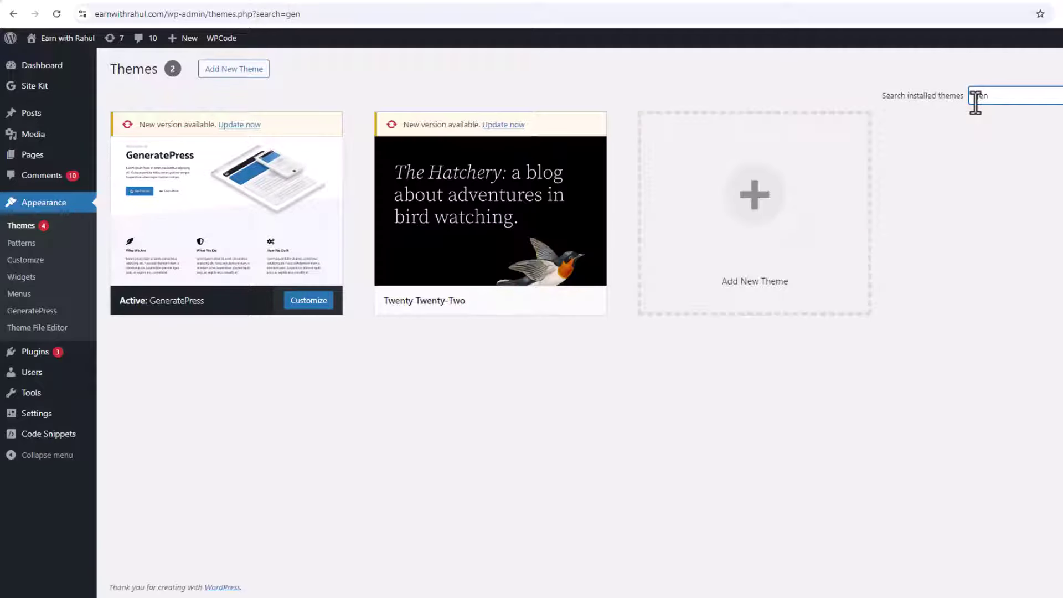
pyautogui.write('erat')
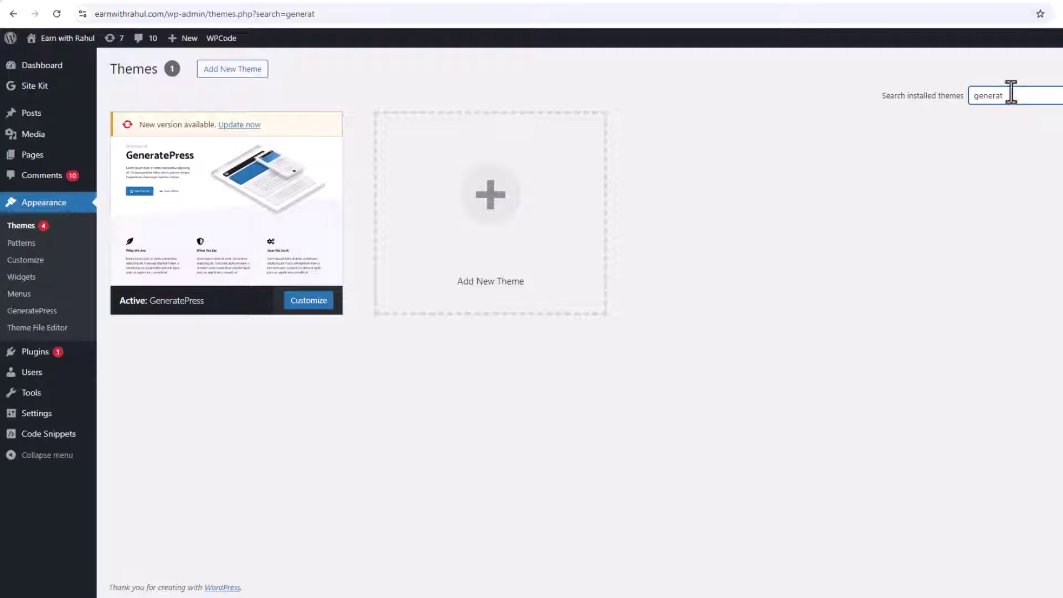
# - View the blog's live home page and look through its posts to examine the theme's layout
pyautogui.moveTo(209, 245)
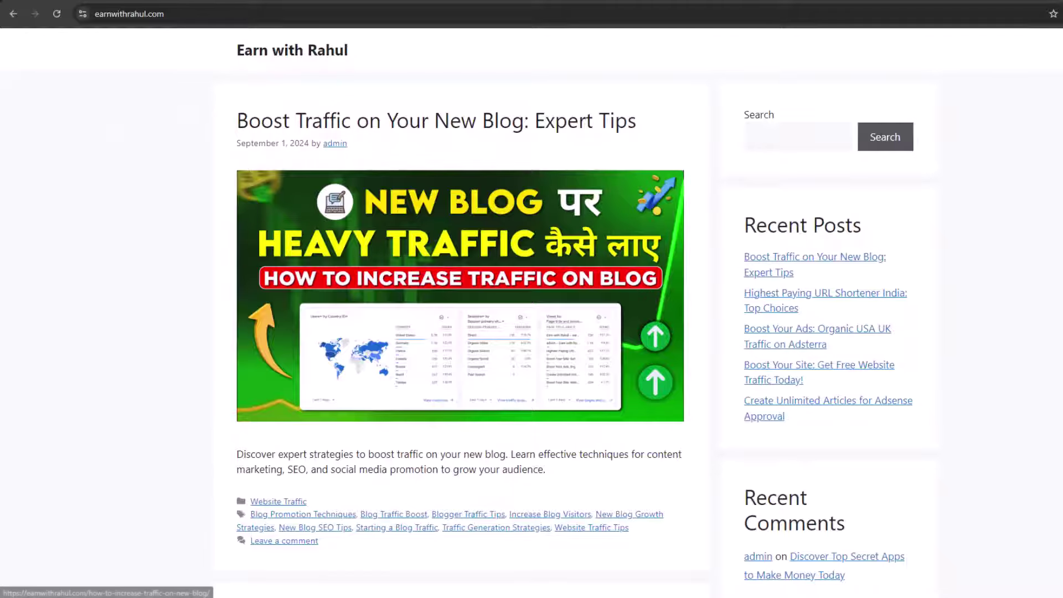
pyautogui.scroll(-20, 459, 310)
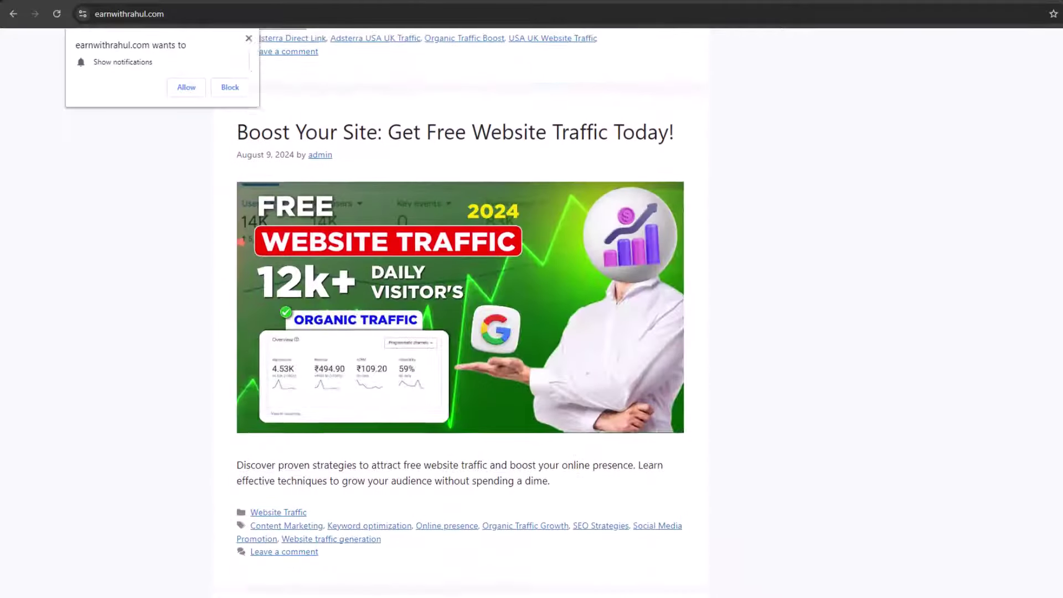
pyautogui.scroll(15, 459, 310)
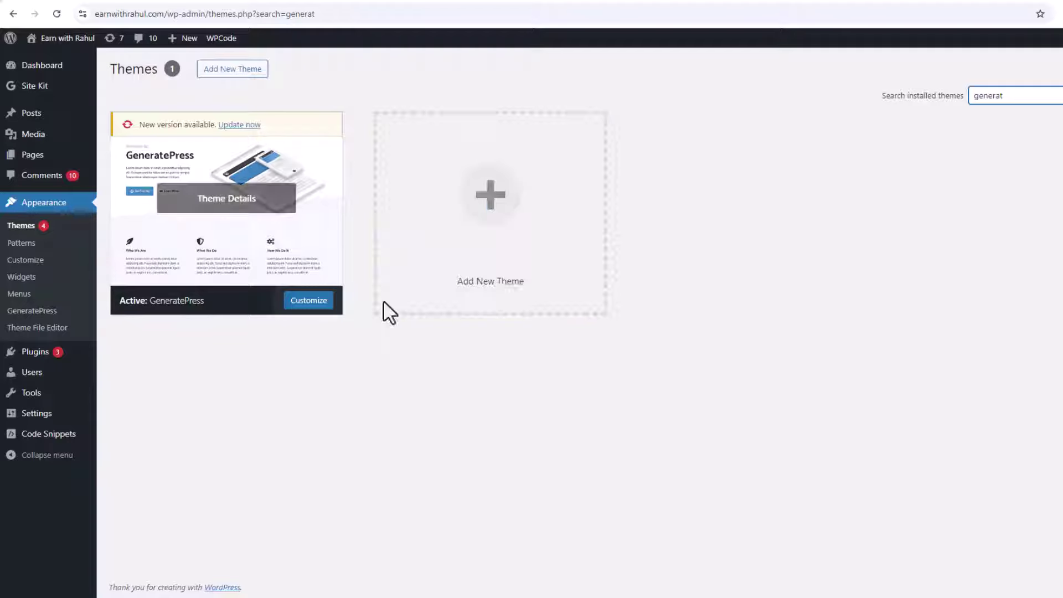
# - Highlight the third item in the Google Docs checklist and open the list of installed plugins in WordPress
pyautogui.click(259, 2)
pyautogui.moveTo(410, 295); pyautogui.dragTo(577, 296)
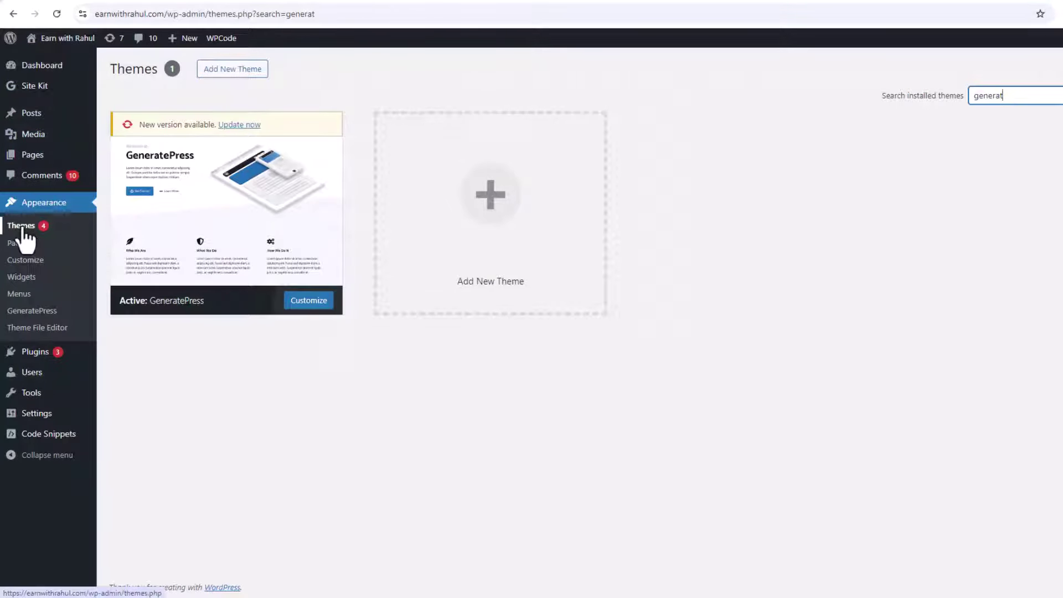
pyautogui.click(32, 358)
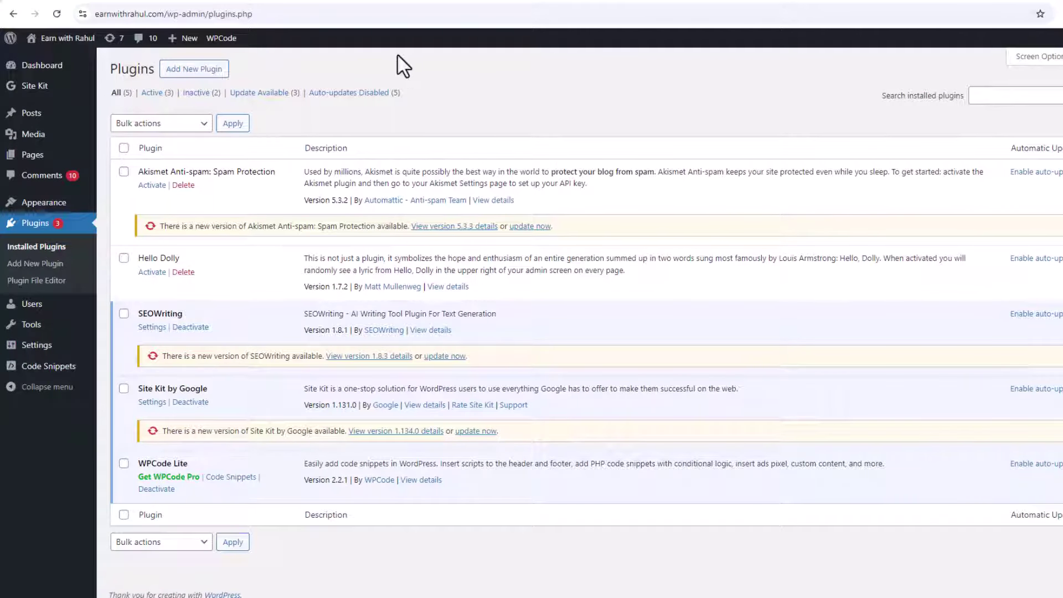
# - Search the WordPress plugin directory for "rank math" from the page for adding new plugins
pyautogui.click(189, 70)
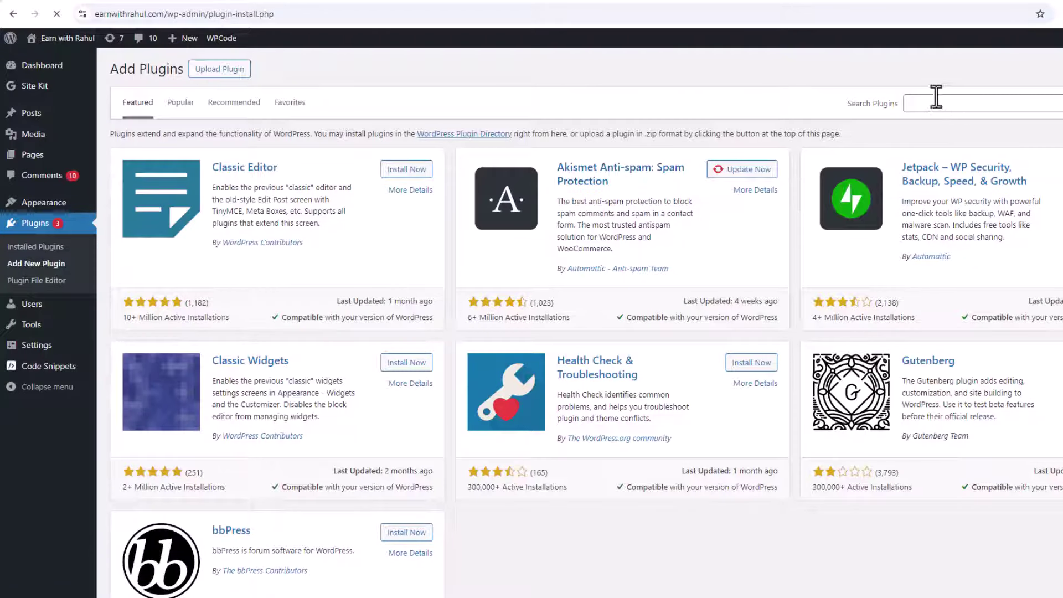
pyautogui.click(926, 108)
pyautogui.write('rank')
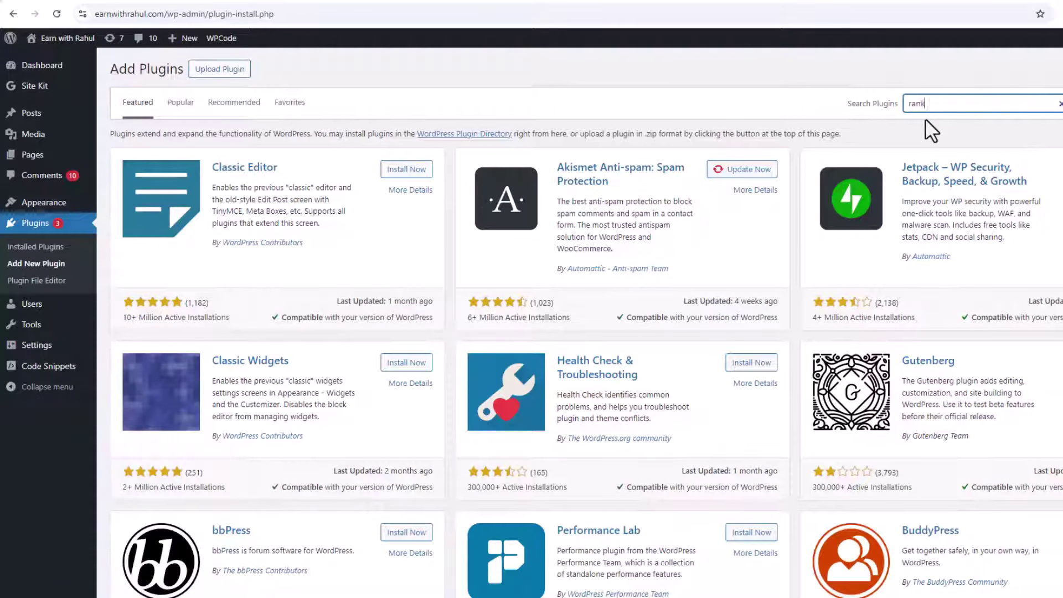
pyautogui.write(' math')
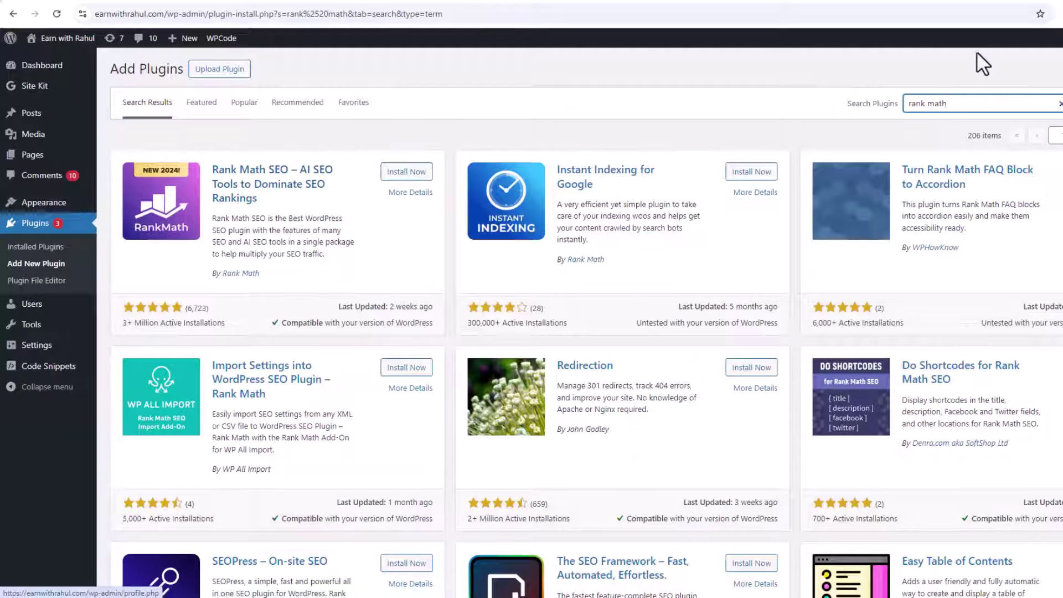
# - Search the plugin directory for "site kit" and update the Site Kit by Google plugin
pyautogui.hotkey('ctrl', 'a')
pyautogui.press('BackSpace')
pyautogui.write('site kit')
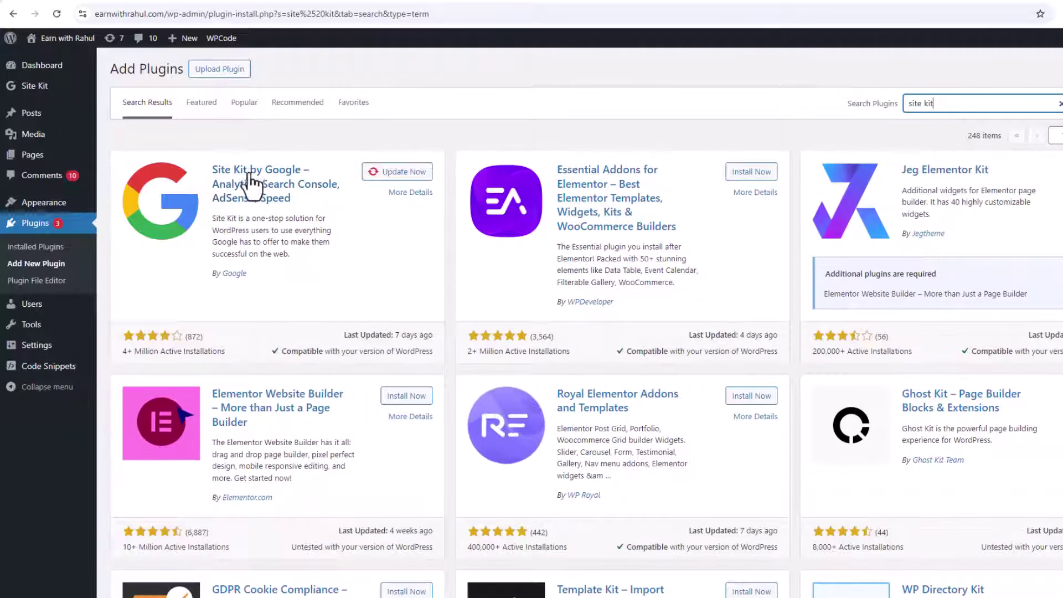
pyautogui.click(396, 172)
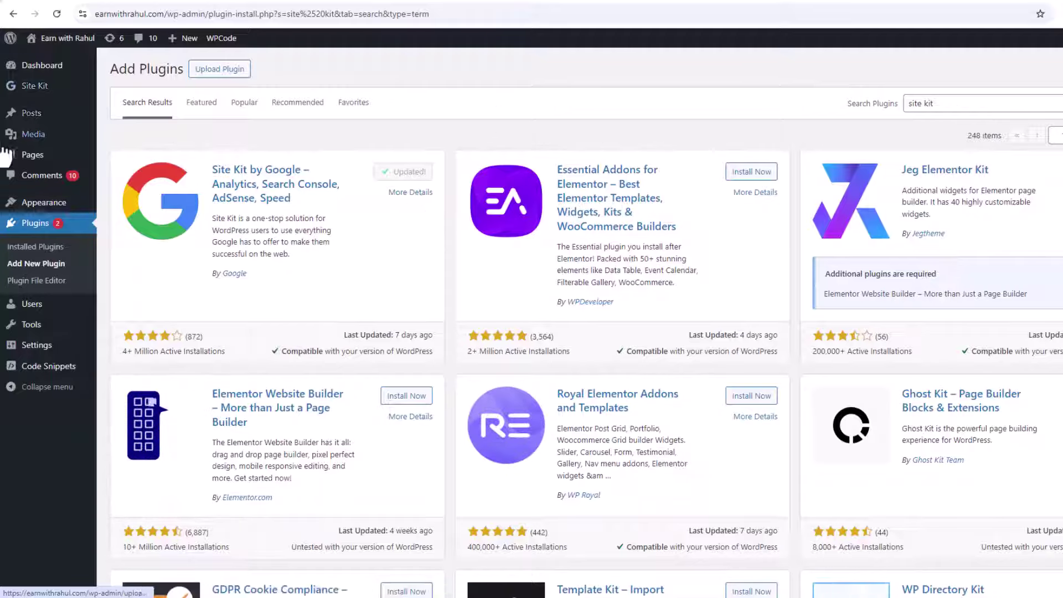
# - Open the Site Kit dashboard, examine its Speed, Traffic, Key metrics and Monetization sections, and highlight the AdSense service name
pyautogui.moveTo(25, 102)
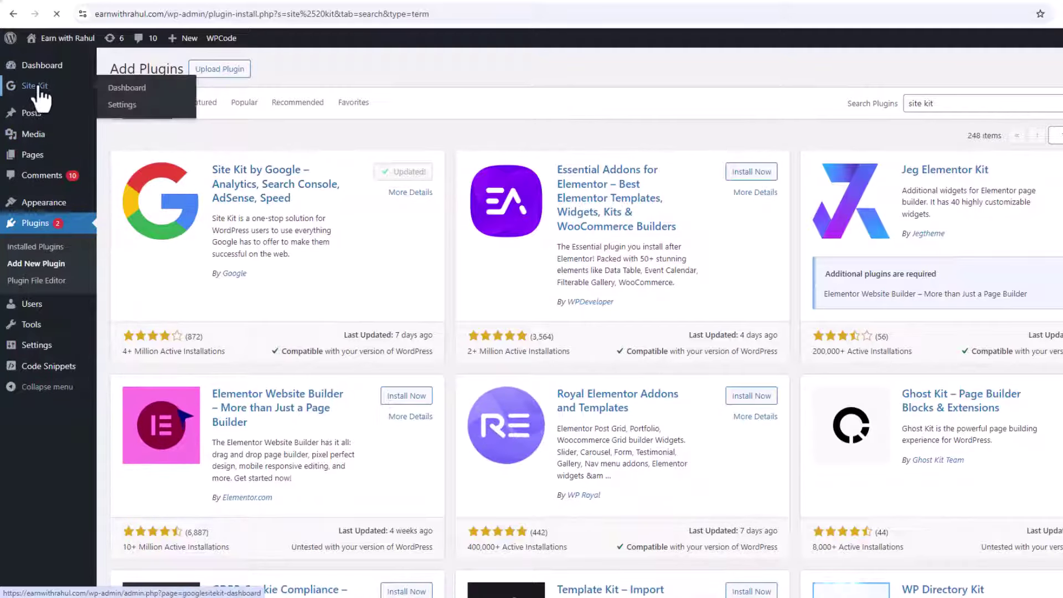
pyautogui.click(35, 88)
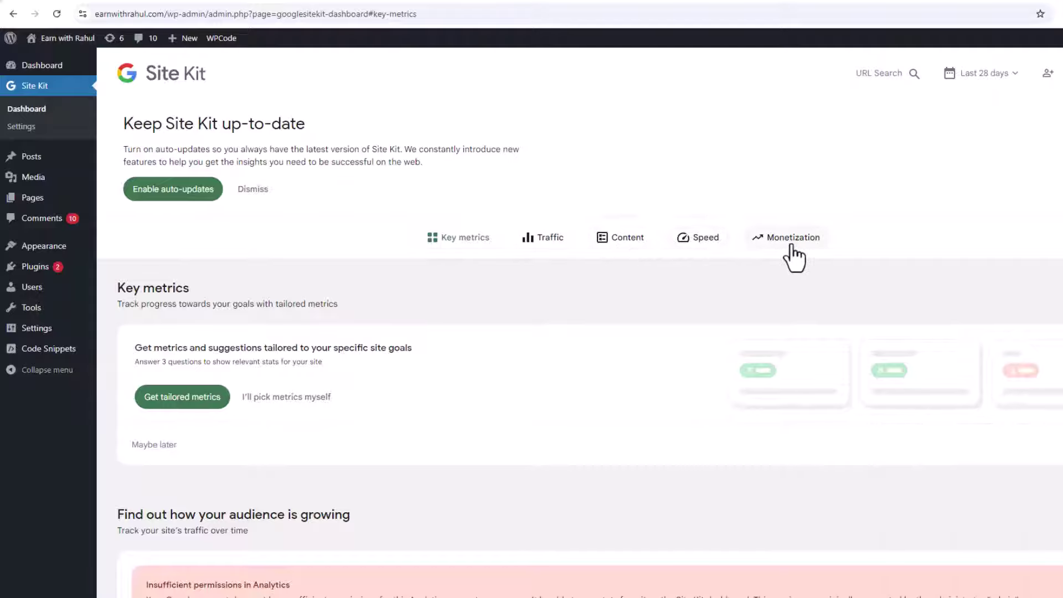
pyautogui.click(699, 239)
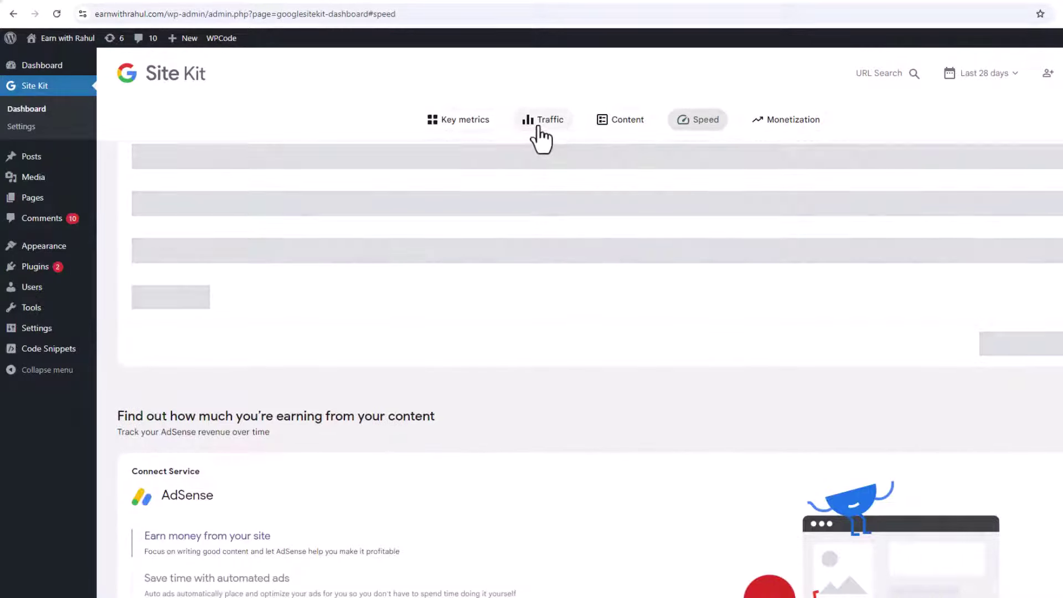
pyautogui.click(538, 127)
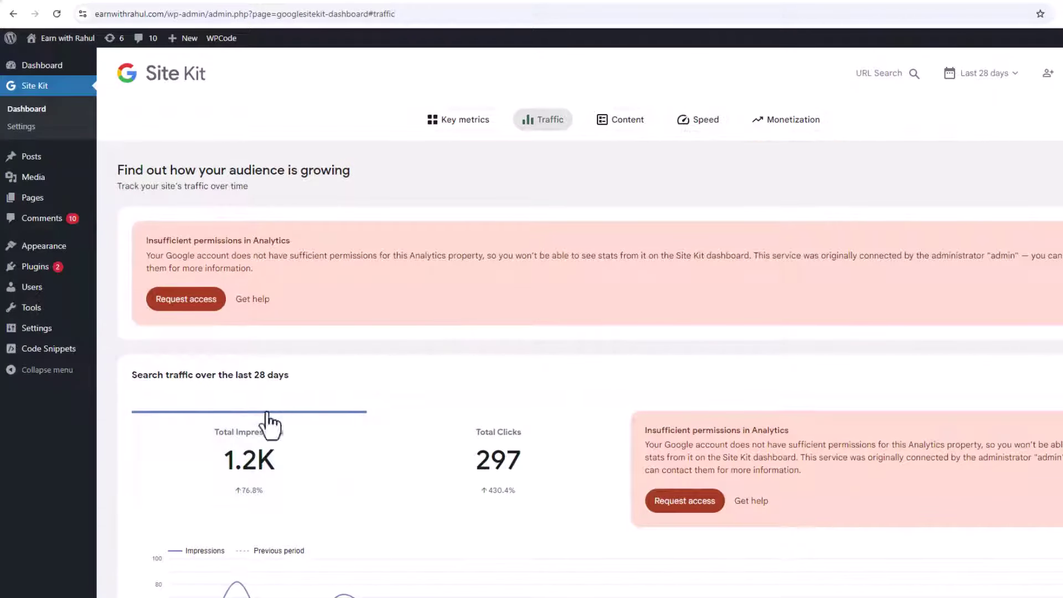
pyautogui.click(458, 119)
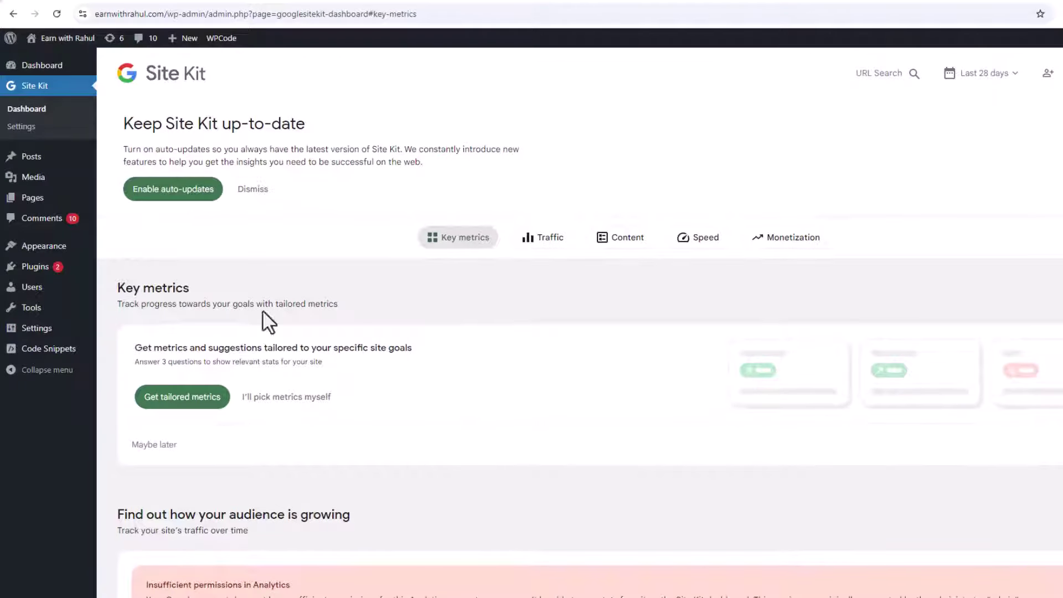
pyautogui.click(784, 246)
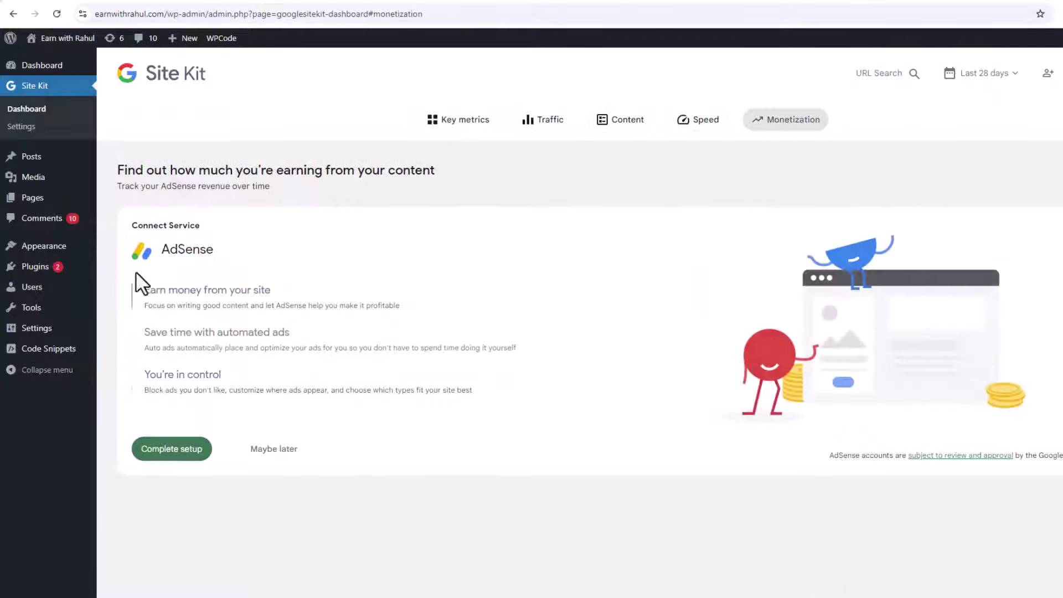
pyautogui.moveTo(161, 251); pyautogui.dragTo(226, 248)
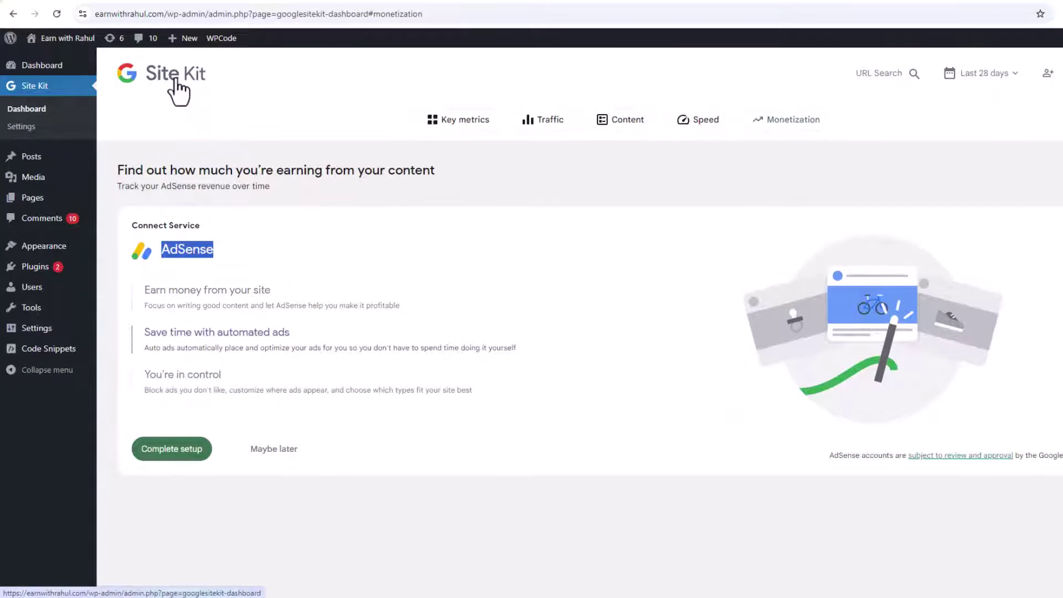
# - View the Google Ad Manager overview, switch to the Google Docs checklist, and highlight the fourth item and its "Privacy Policy" text
pyautogui.click(214, 2)
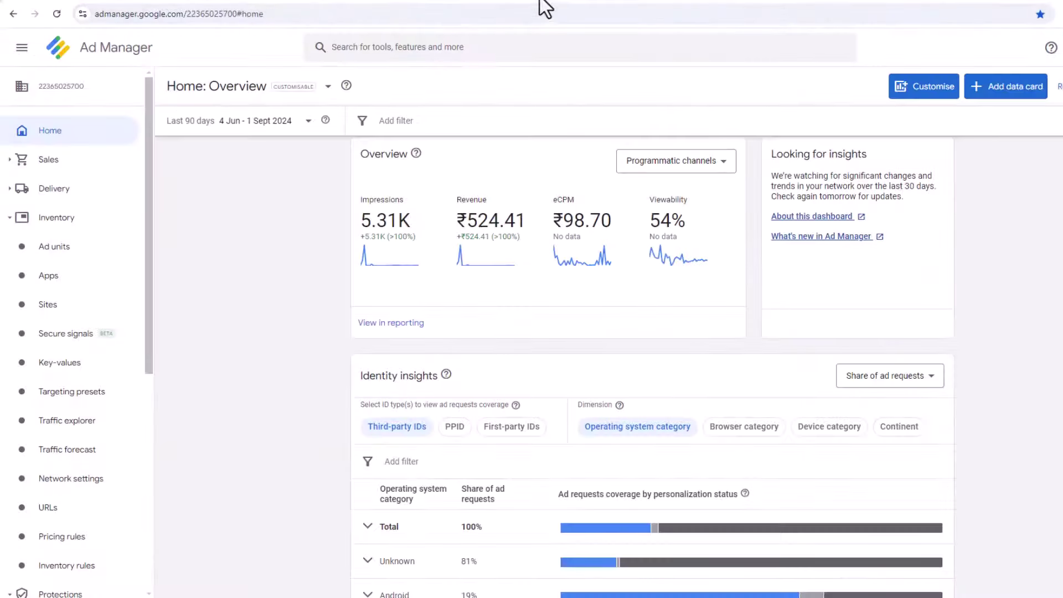
pyautogui.click(540, 1)
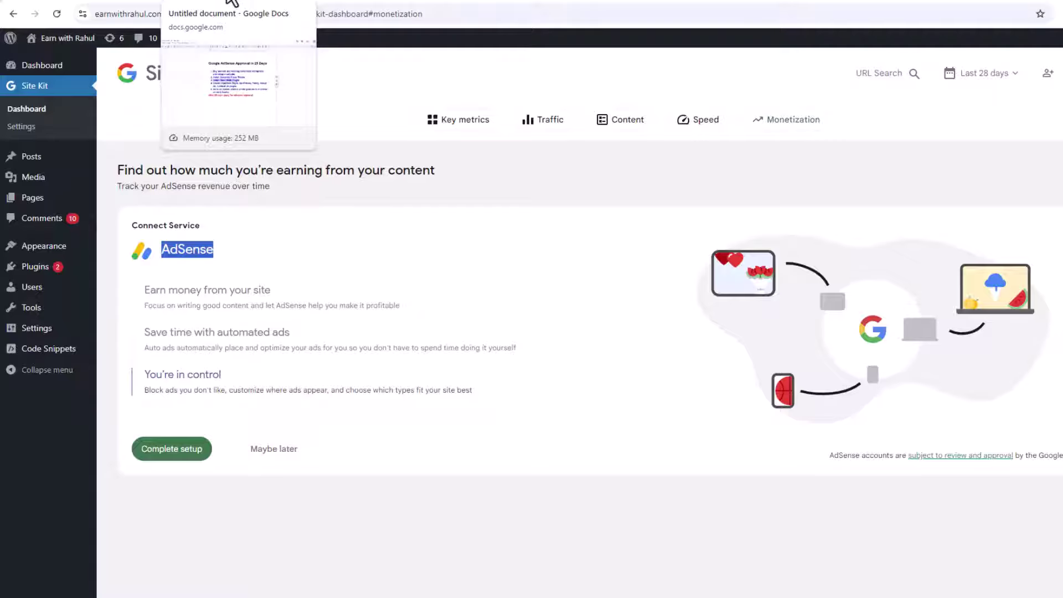
pyautogui.click(228, 2)
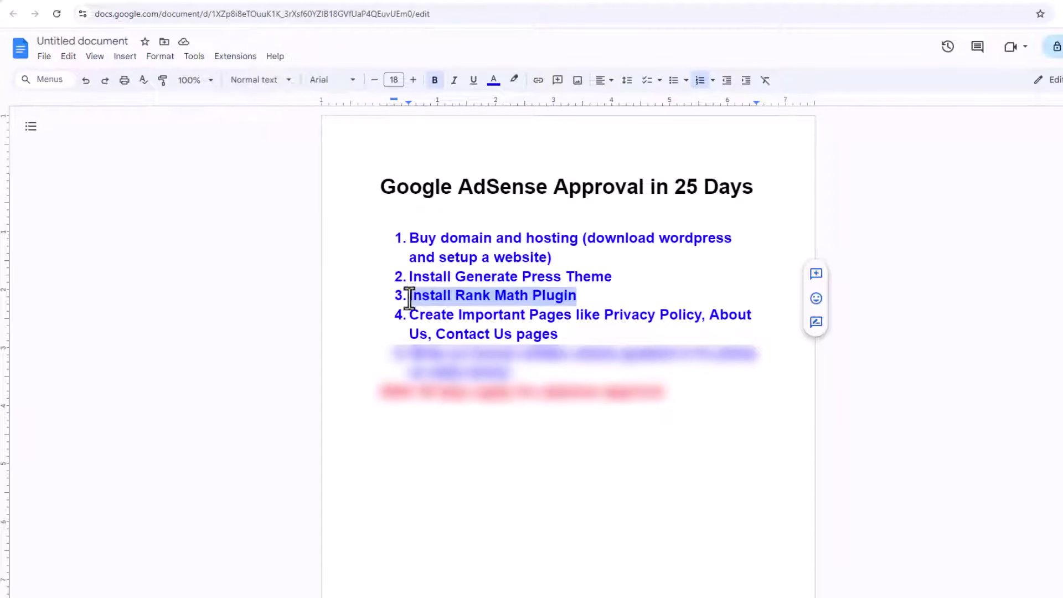
pyautogui.moveTo(411, 313); pyautogui.dragTo(582, 333)
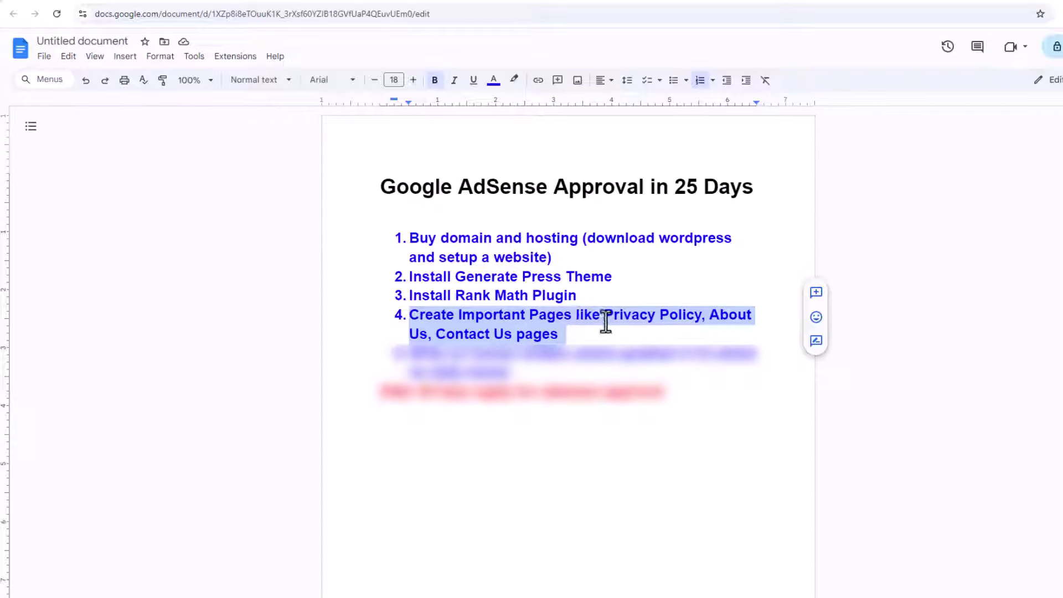
pyautogui.moveTo(605, 319); pyautogui.dragTo(706, 320)
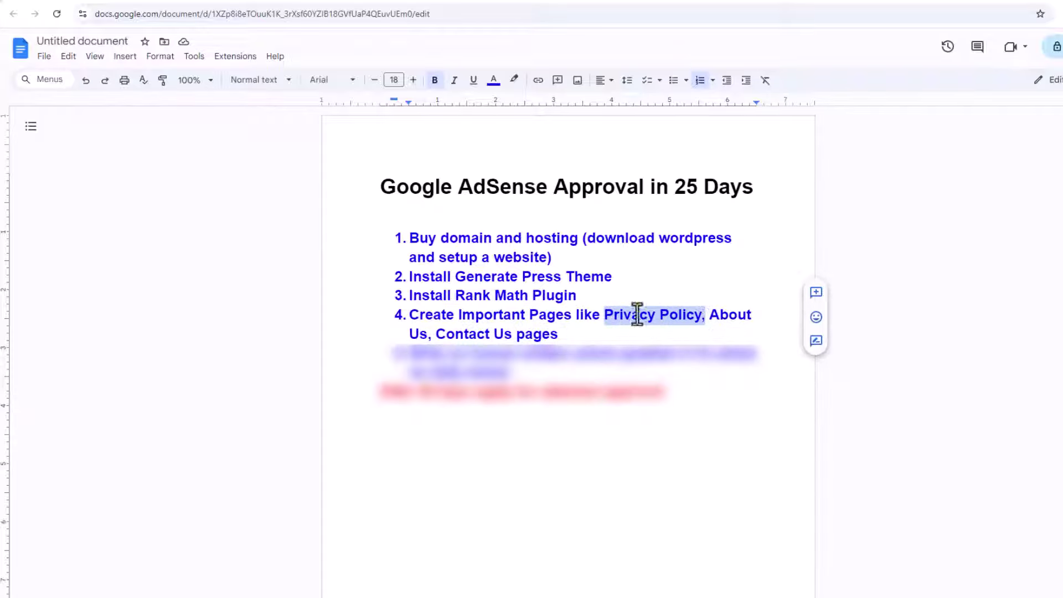
# - Search Google in a new browser tab for "privacy policy page generator" and look through the results
pyautogui.click(613, 2)
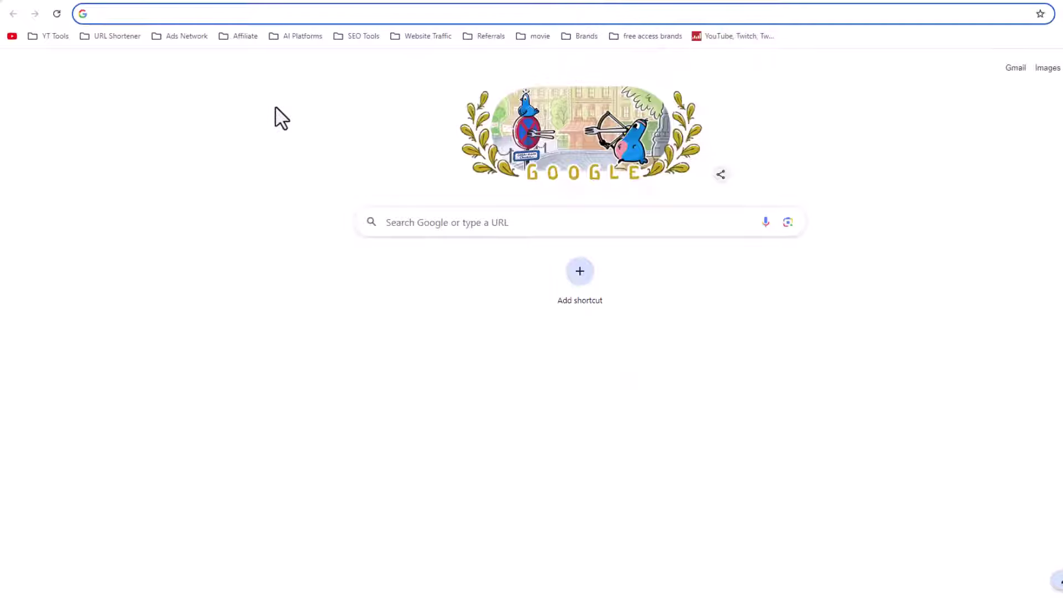
pyautogui.write('pri')
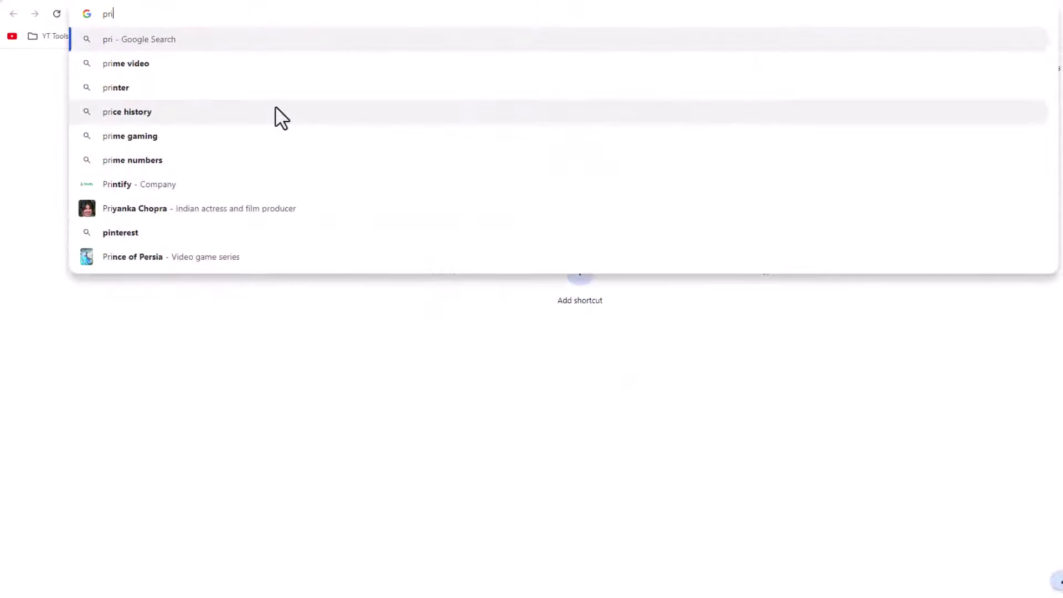
pyautogui.write('vacy')
pyautogui.click(143, 123)
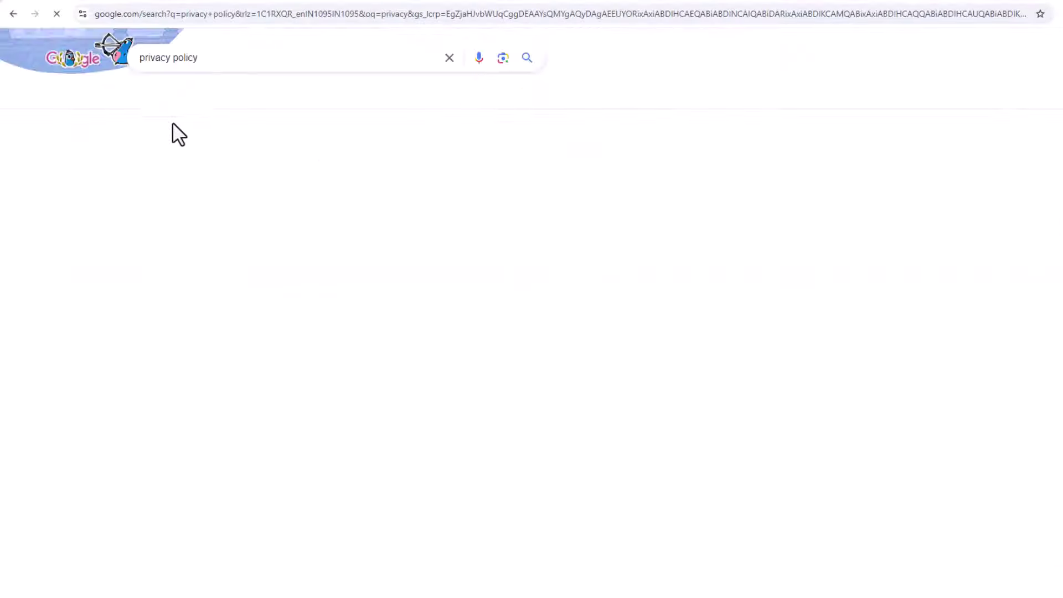
pyautogui.click(202, 58)
pyautogui.write('page')
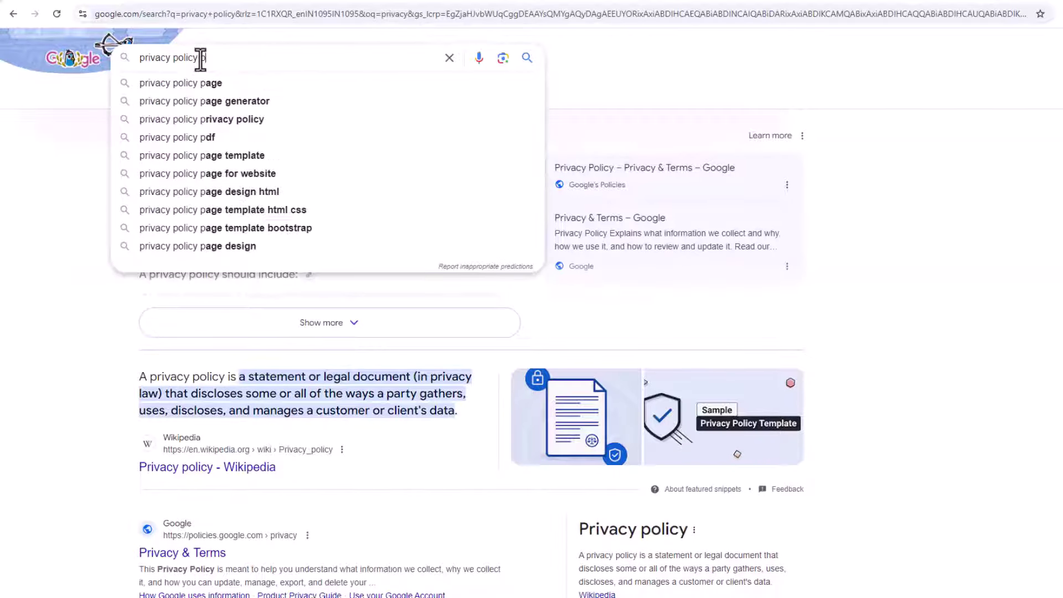
pyautogui.click(227, 102)
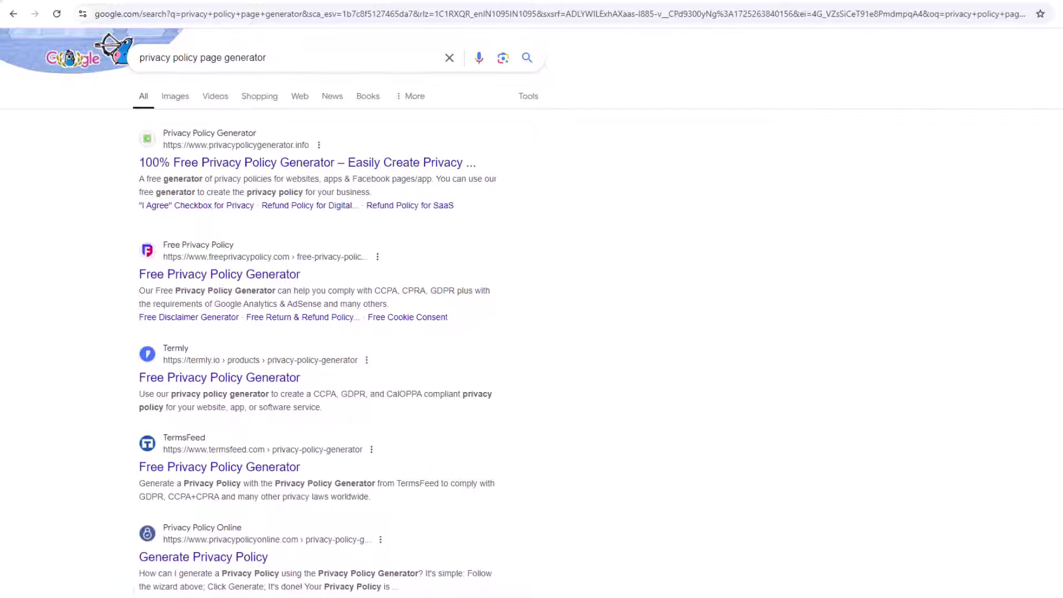
pyautogui.scroll(-3, 532, 310)
pyautogui.scroll(3, 531, 310)
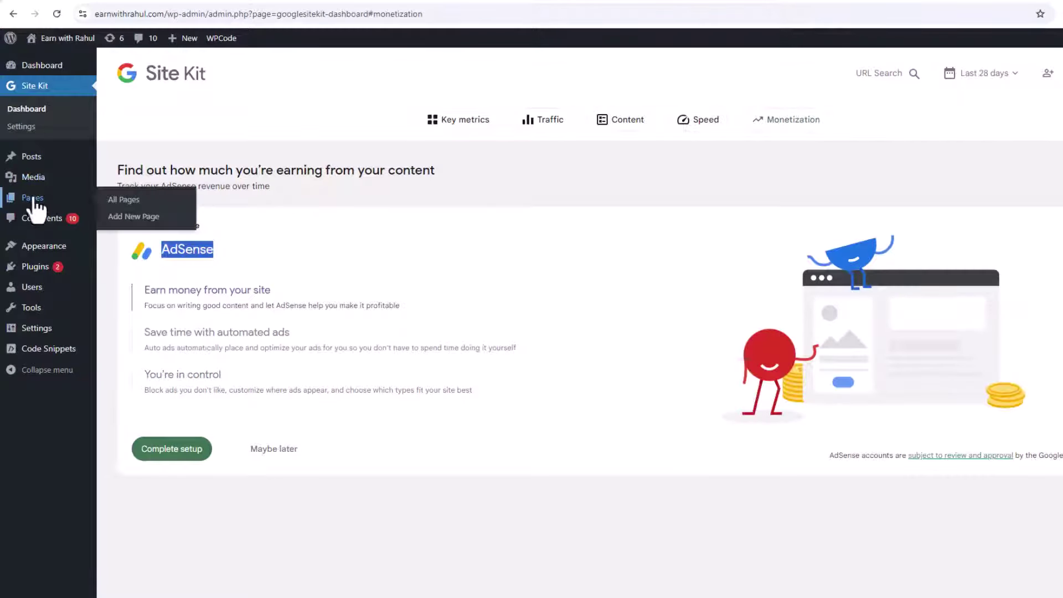
# - Switch to WordPress, open the draft Privacy Policy page from the pages list to examine its text, and return to the list
pyautogui.click(32, 198)
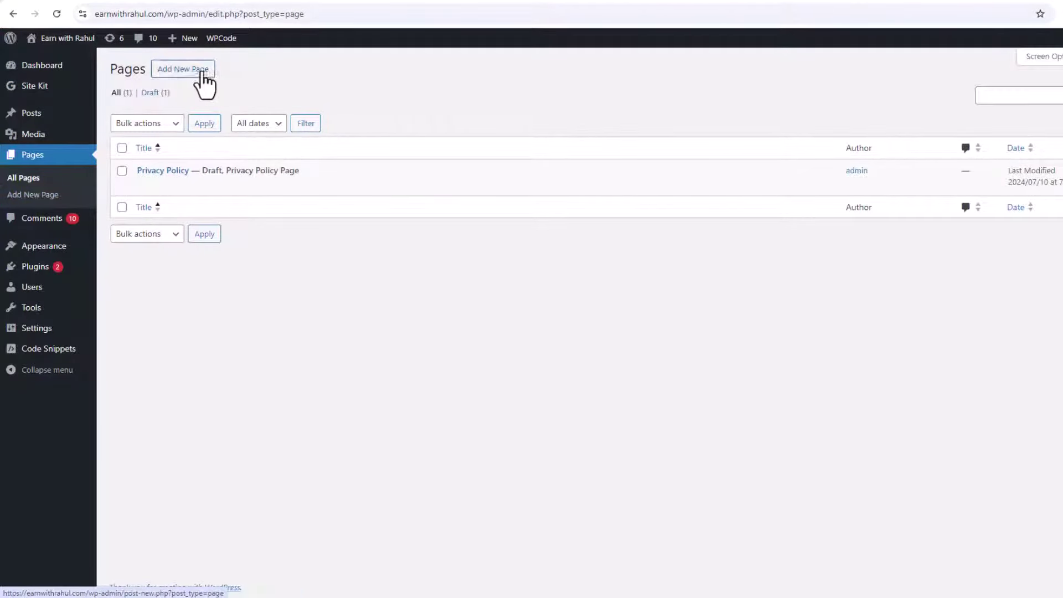
pyautogui.moveTo(133, 173)
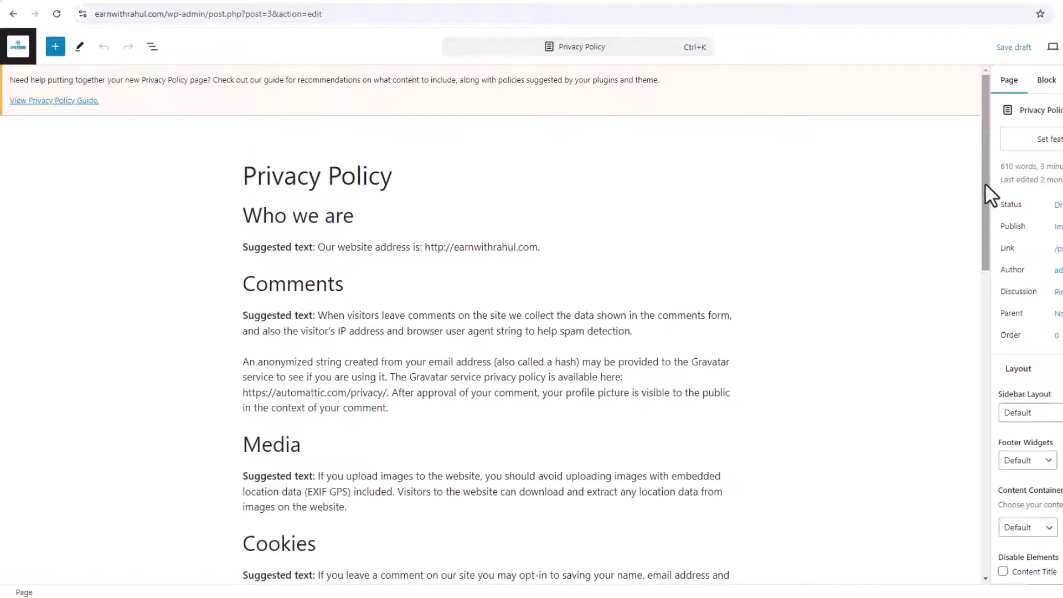
pyautogui.moveTo(985, 183); pyautogui.dragTo(980, 123)
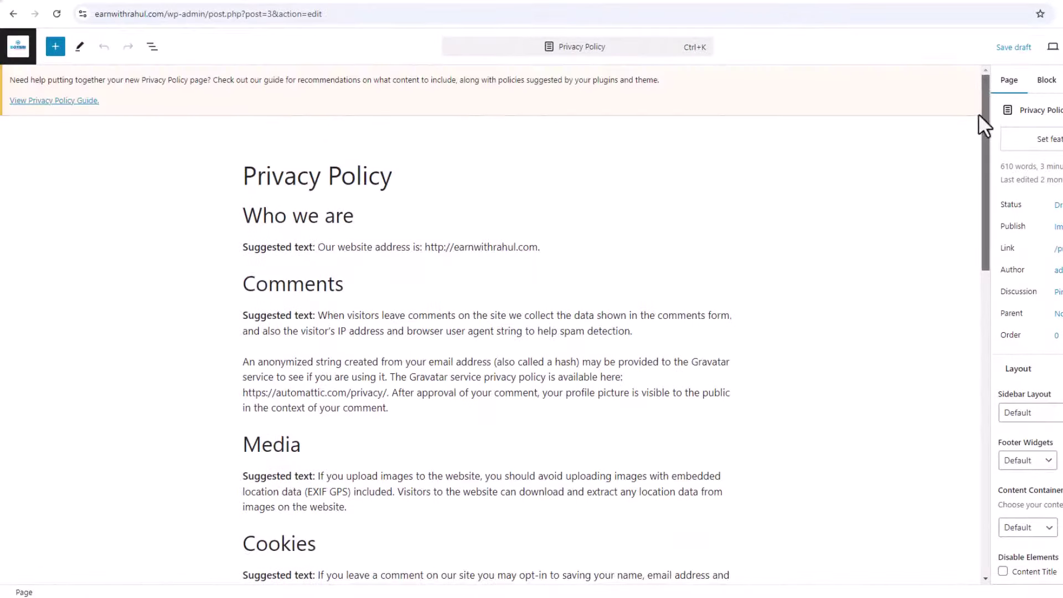
pyautogui.click(7, 14)
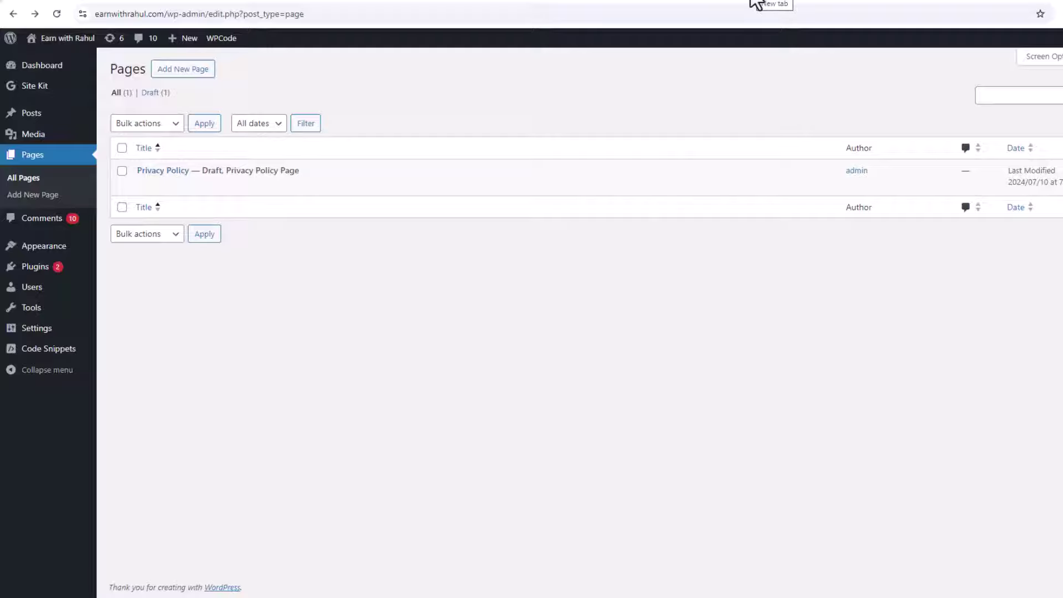
# - Search Google in a new browser tab for "contact us page" and look through the results
pyautogui.click(755, 4)
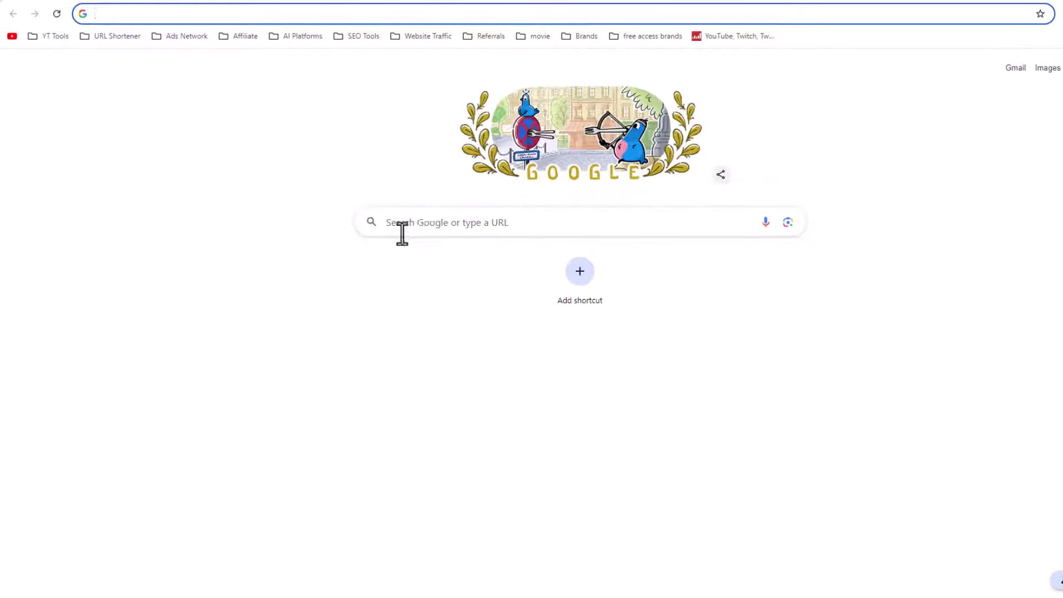
pyautogui.write('co')
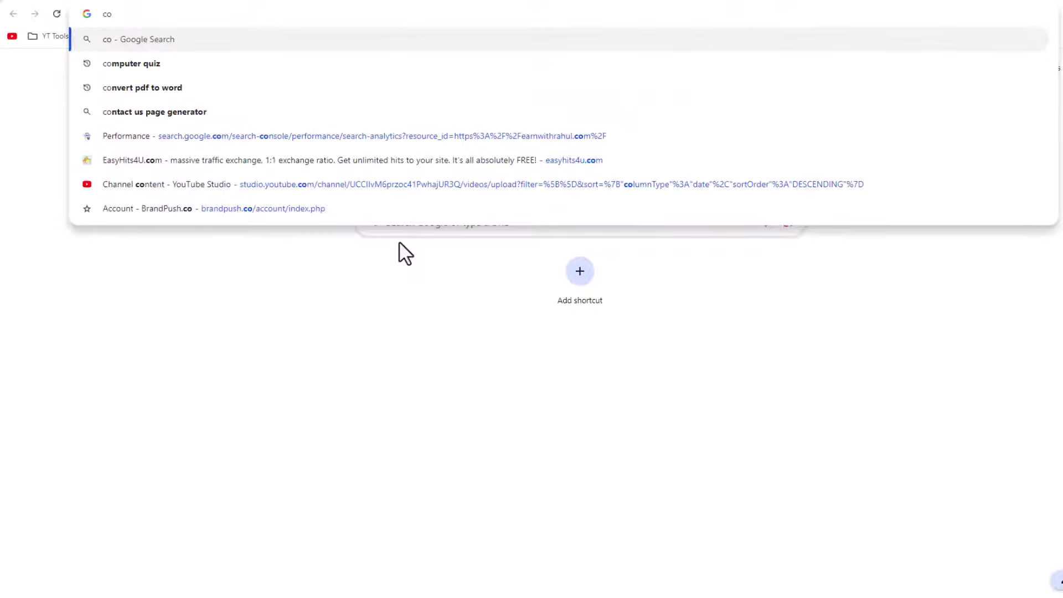
pyautogui.write('ntact us page')
pyautogui.press('Return')
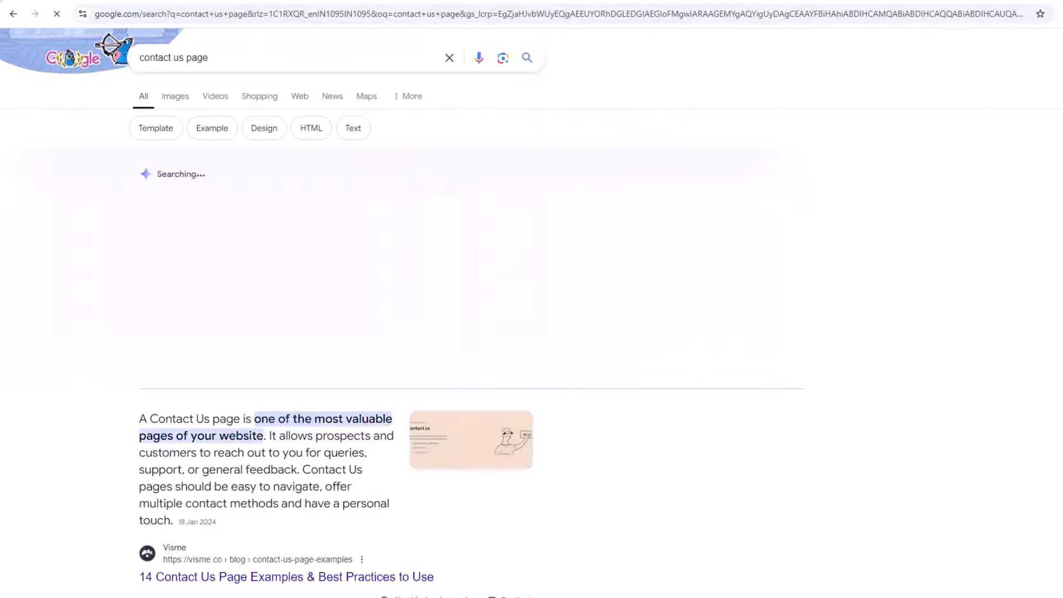
pyautogui.scroll(-6, 300, 226)
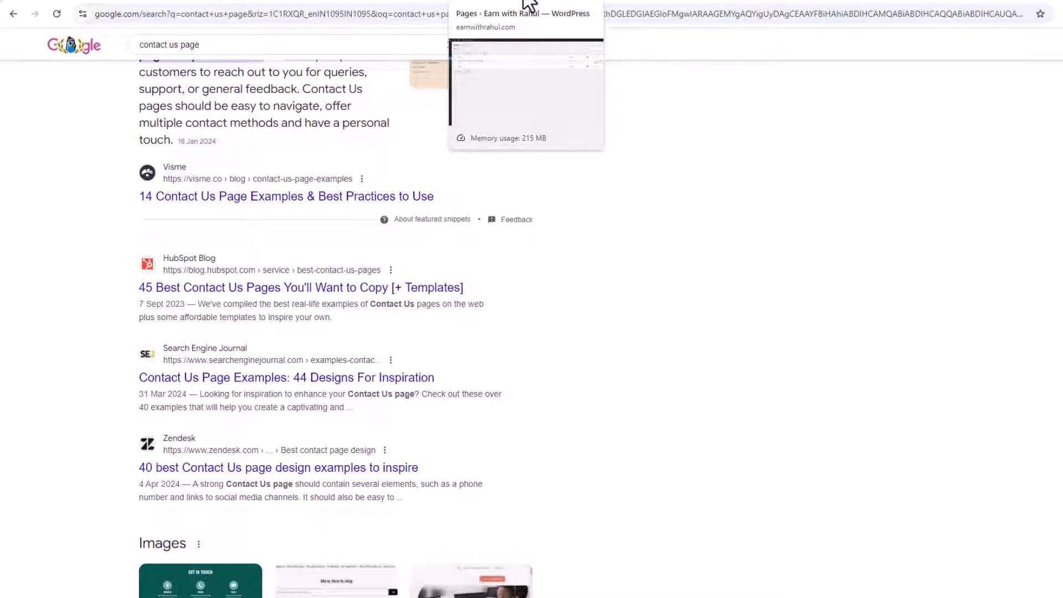
# - Go back to the WordPress pages list, switch to the Google Docs checklist, and highlight the fifth item about human-written articles
pyautogui.click(528, 4)
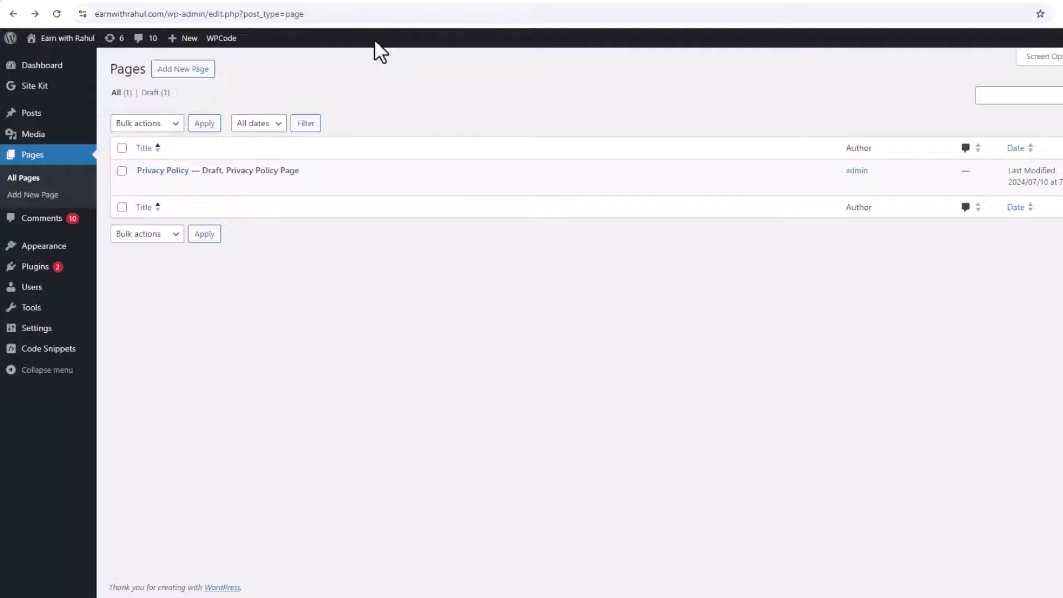
pyautogui.click(232, 2)
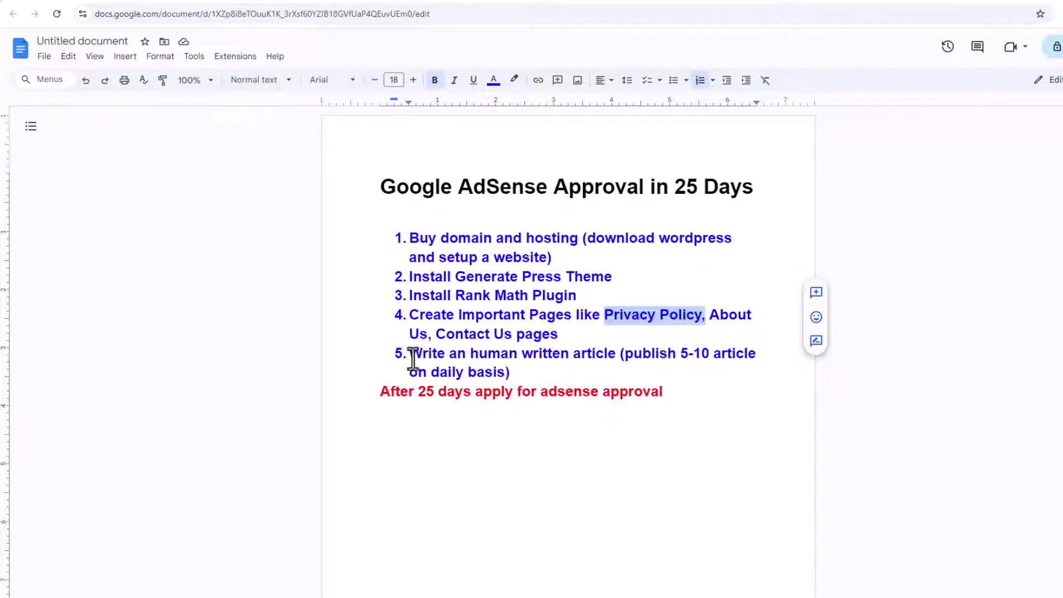
pyautogui.moveTo(412, 359); pyautogui.dragTo(540, 370)
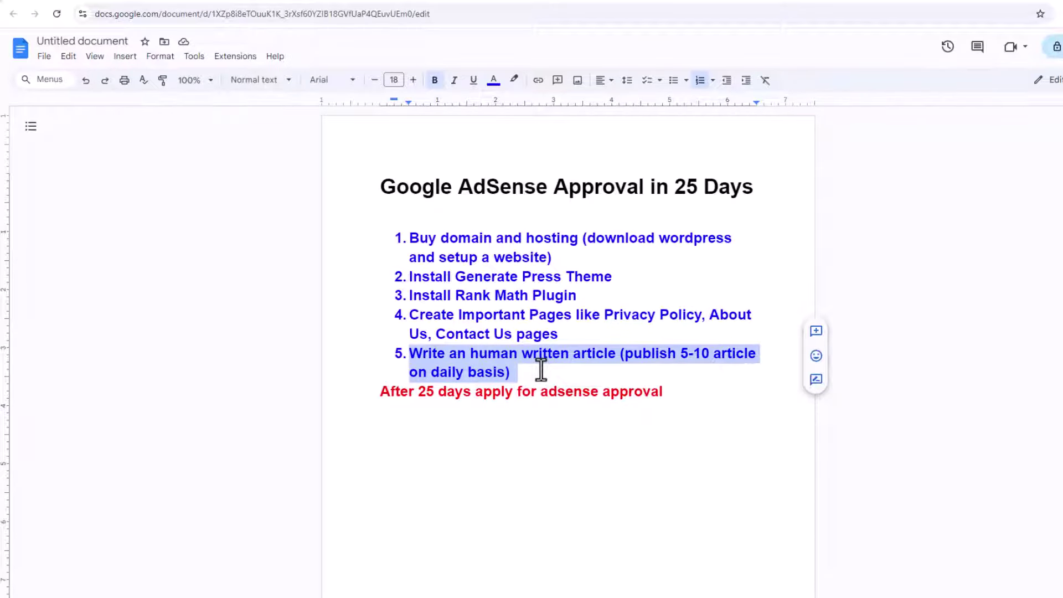
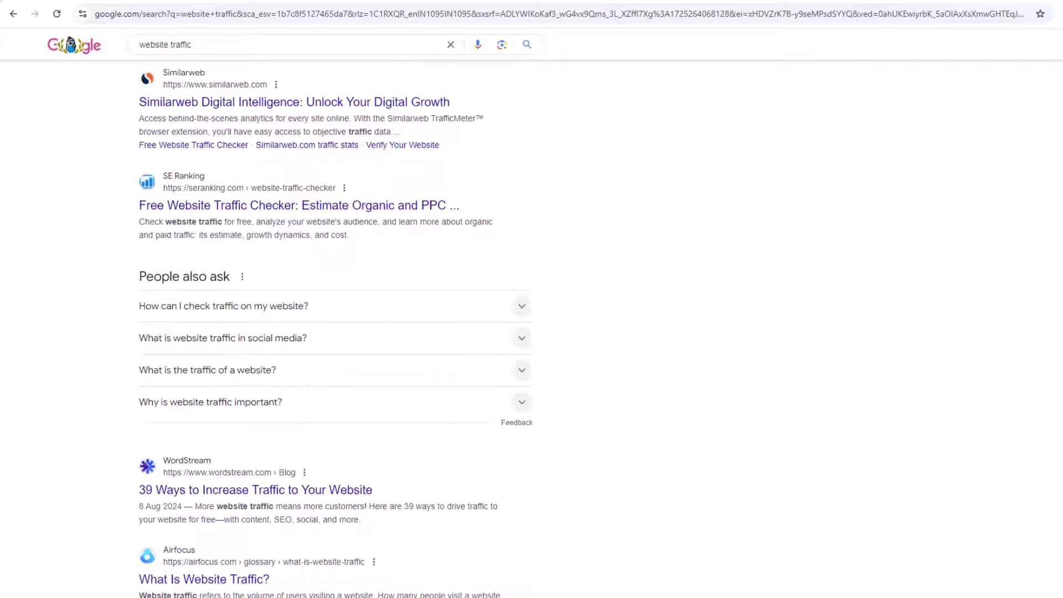
# - Examine the "website traffic" search results, highlighting the "People also ask" questions and the "People also search for" suggestions
pyautogui.moveTo(134, 289); pyautogui.dragTo(314, 412)
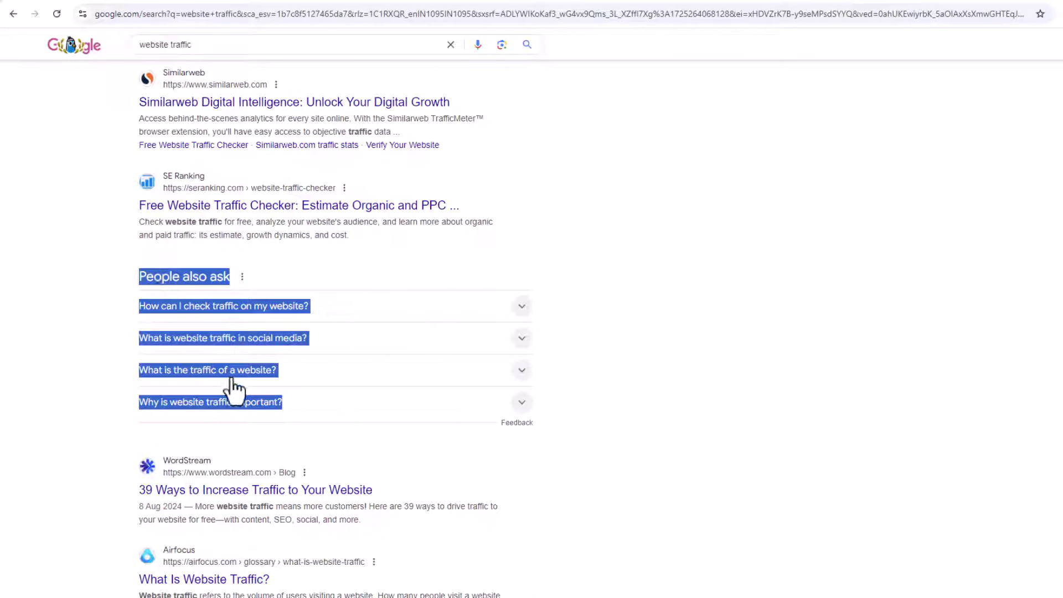
pyautogui.scroll(-20, 335, 327)
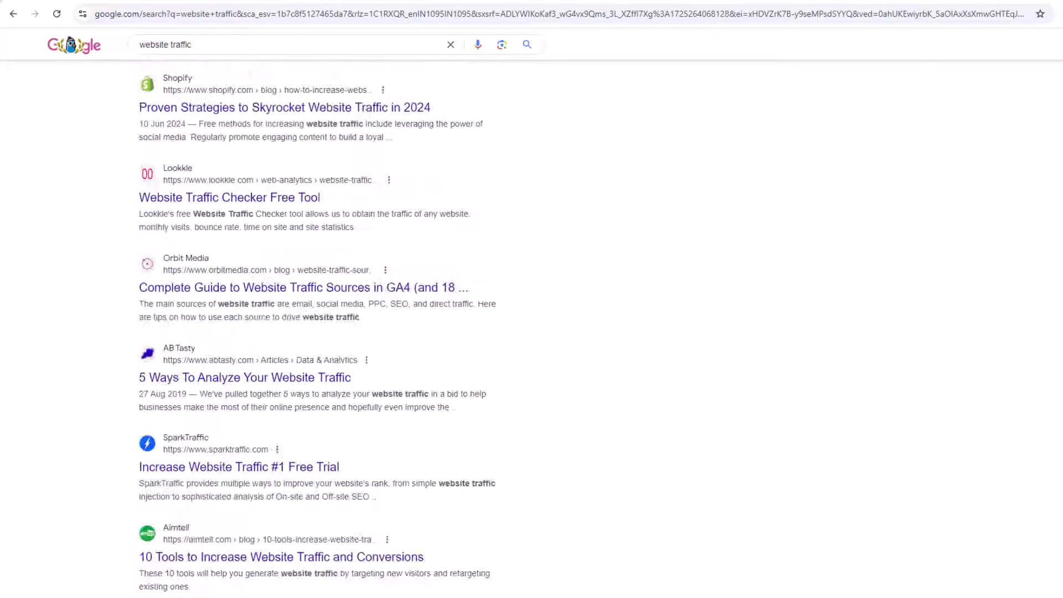
pyautogui.scroll(-20, 1046, 515)
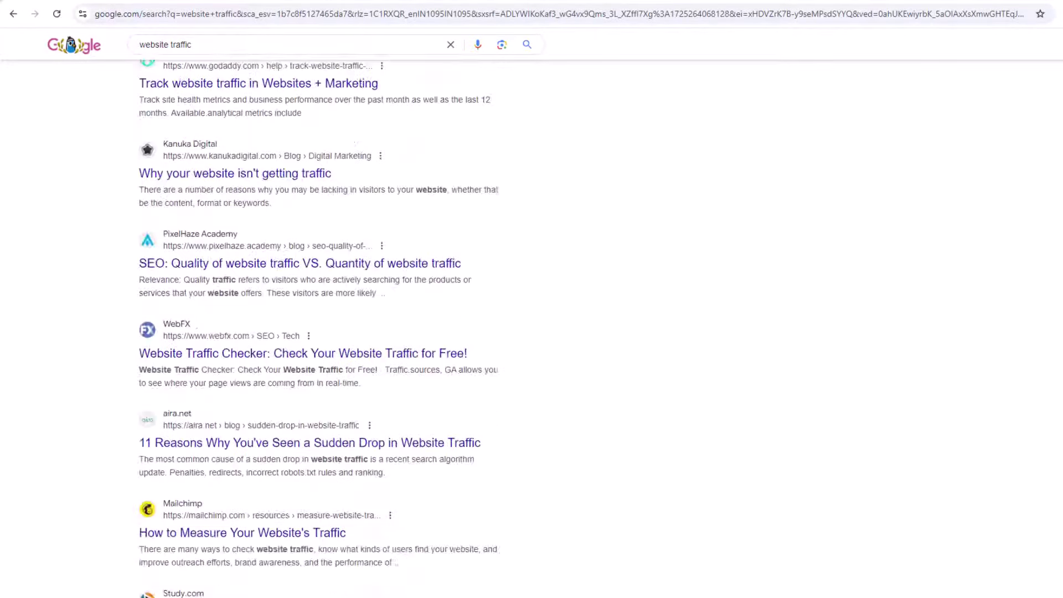
pyautogui.moveTo(83, 317); pyautogui.dragTo(536, 462)
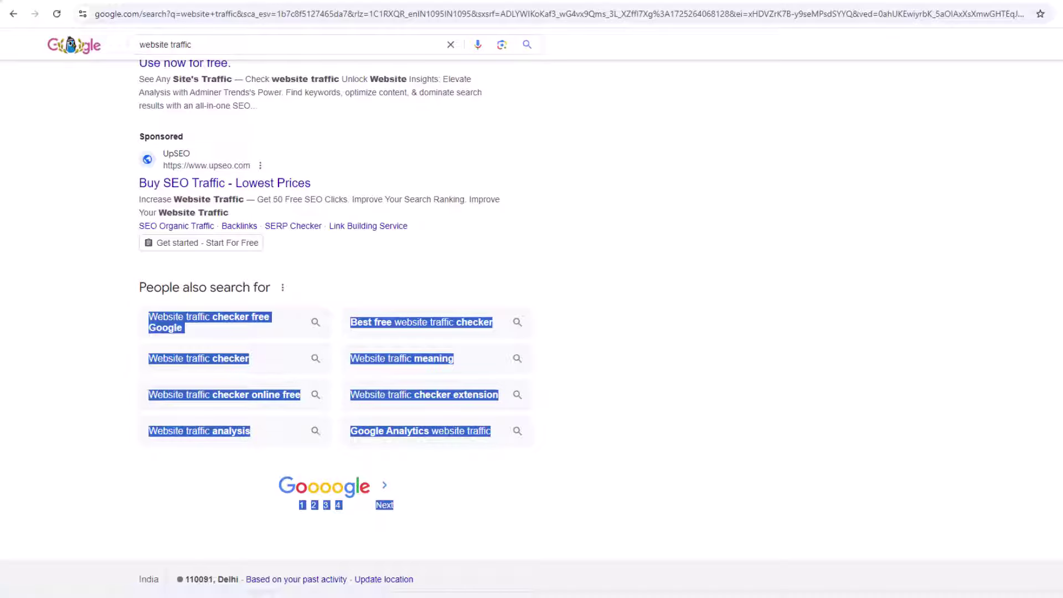
pyautogui.scroll(15, 332, 393)
pyautogui.scroll(15, 332, 332)
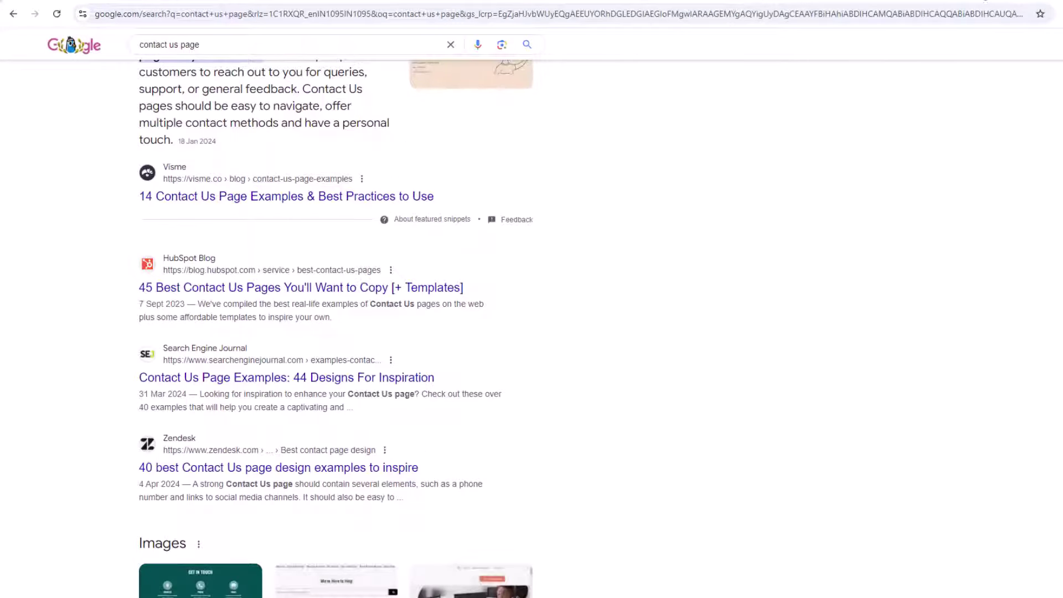
# - Look through the "contact us page" search results as far as the "People also ask" questions
pyautogui.moveTo(971, 1)
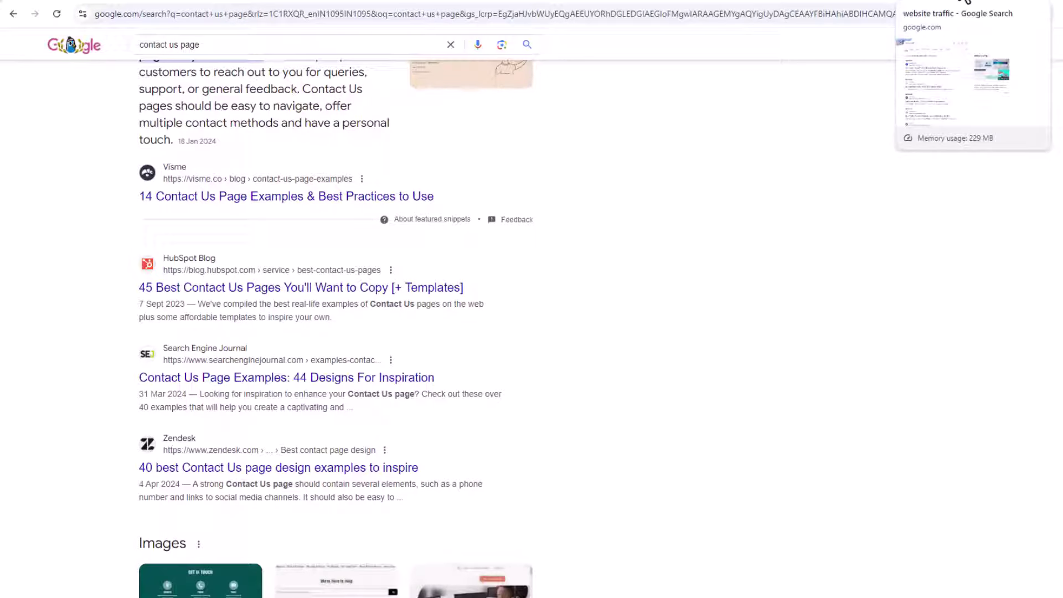
pyautogui.scroll(-7, 333, 332)
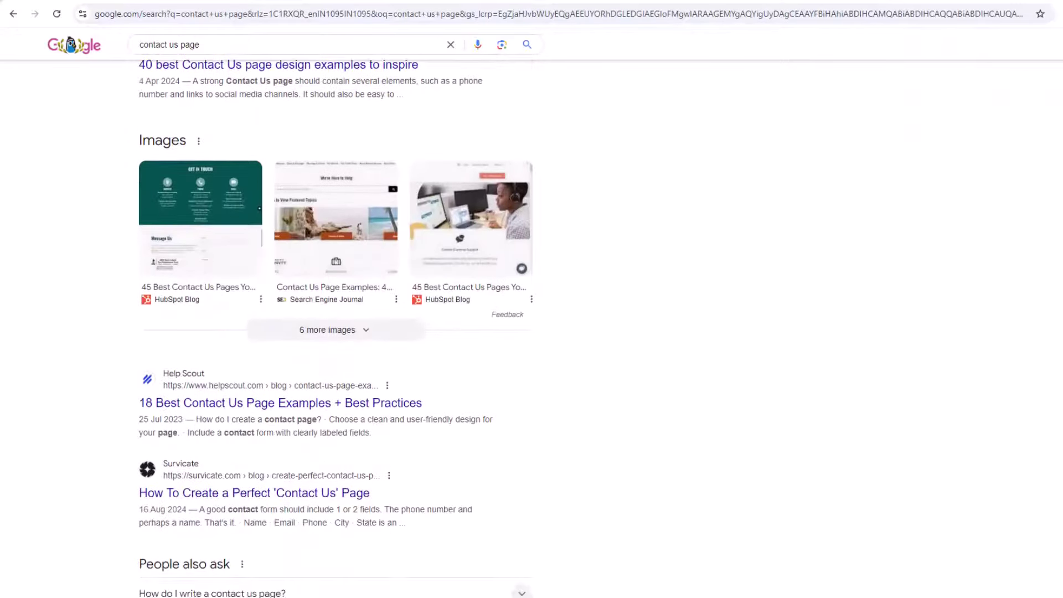
pyautogui.scroll(-6, 332, 332)
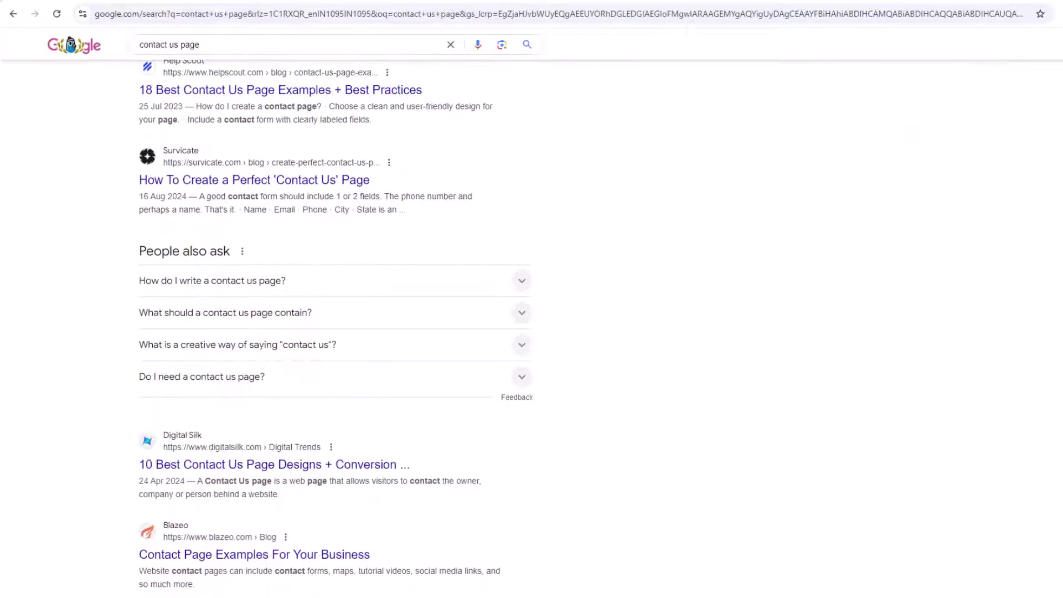
# - Open QuillBot in a new browser tab, go to its Paraphraser, and dismiss the Google sign-in prompt
pyautogui.hotkey('ctrl', 't')
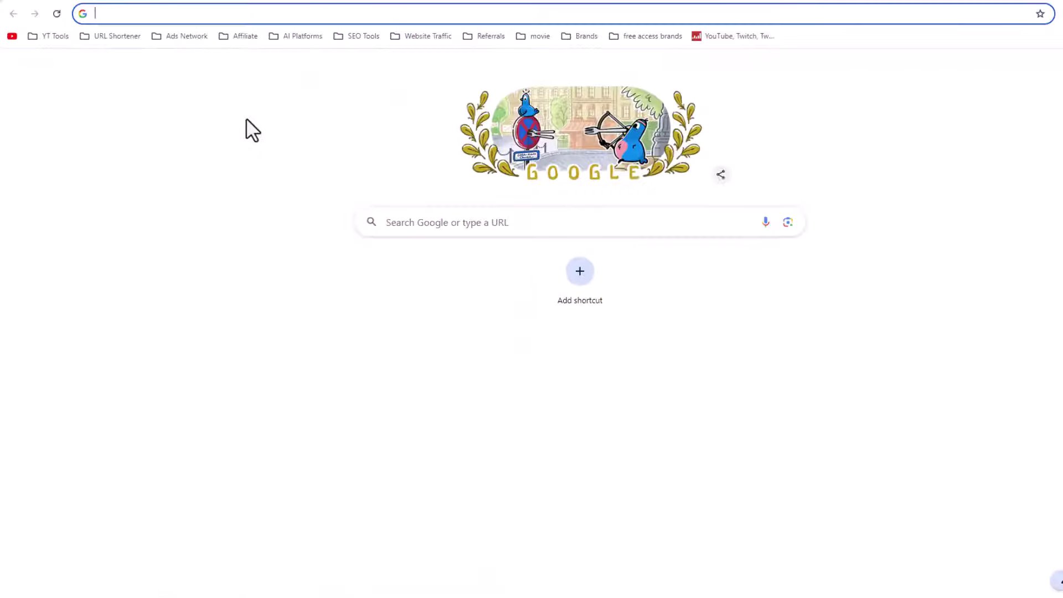
pyautogui.write('quil')
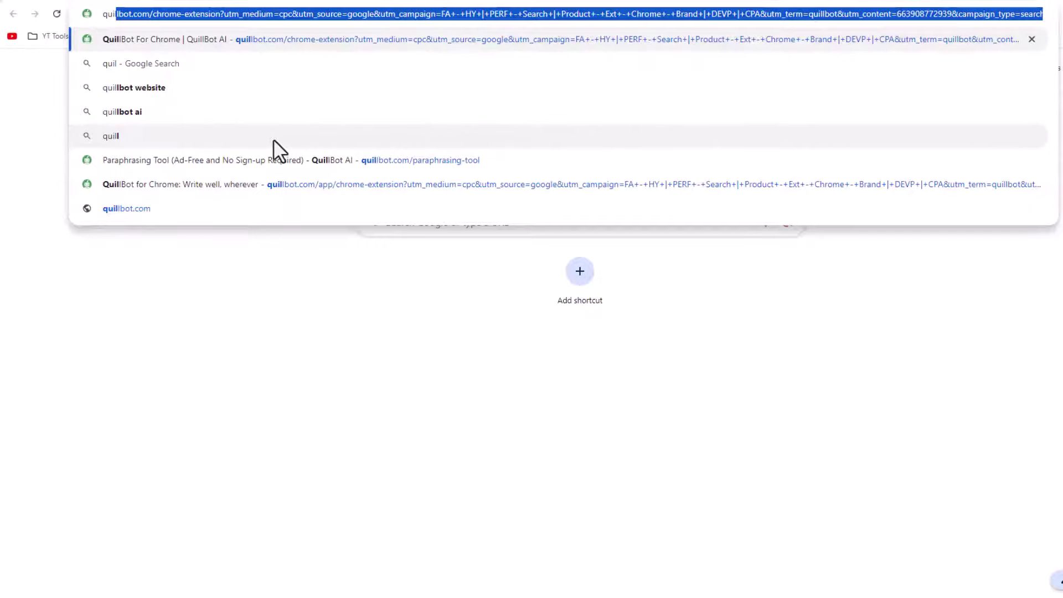
pyautogui.press('Return')
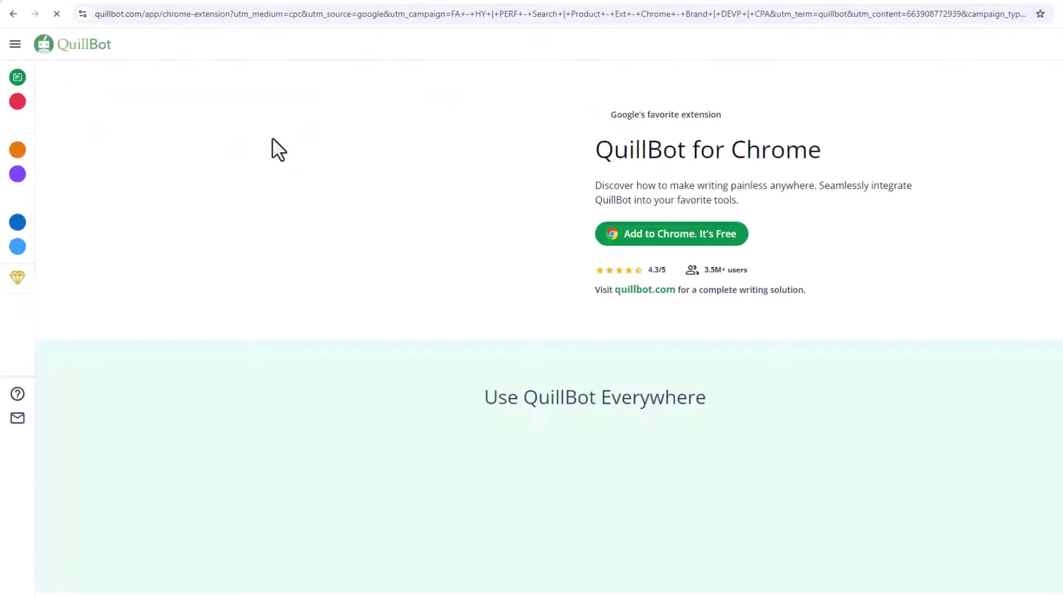
pyautogui.moveTo(19, 100)
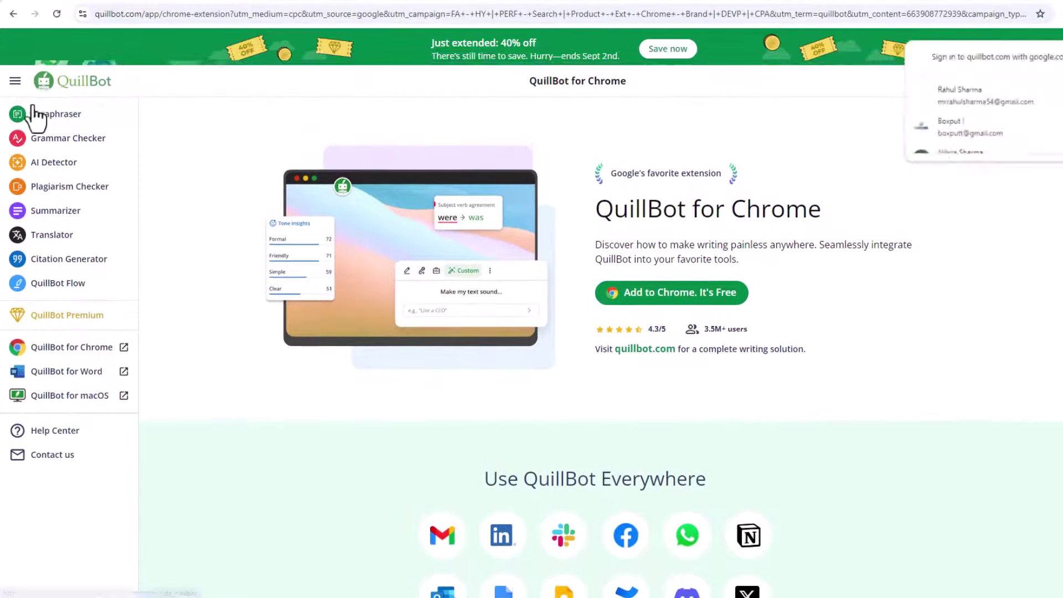
pyautogui.click(38, 123)
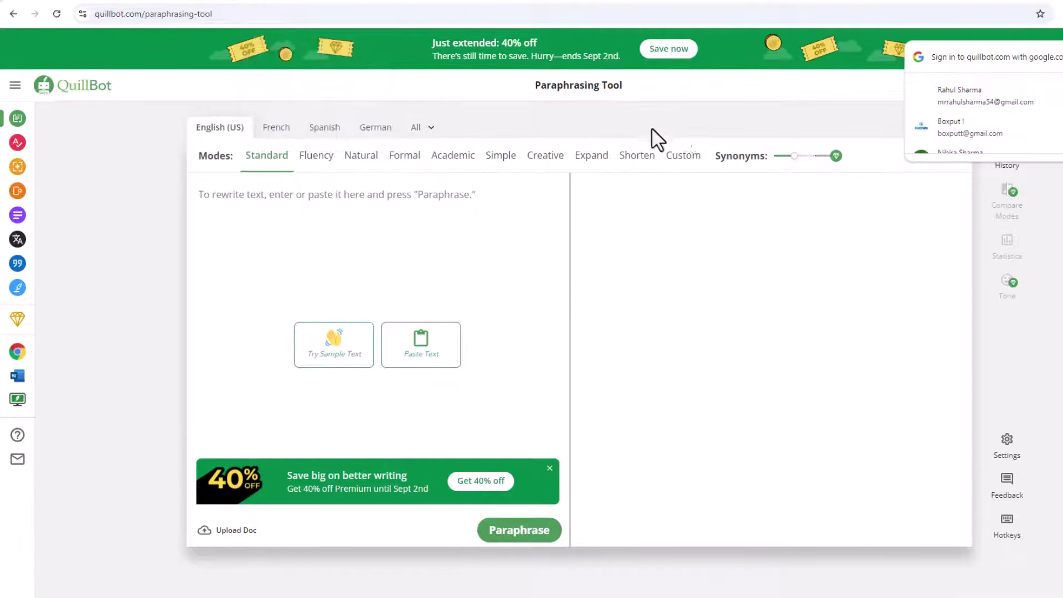
pyautogui.click(756, 134)
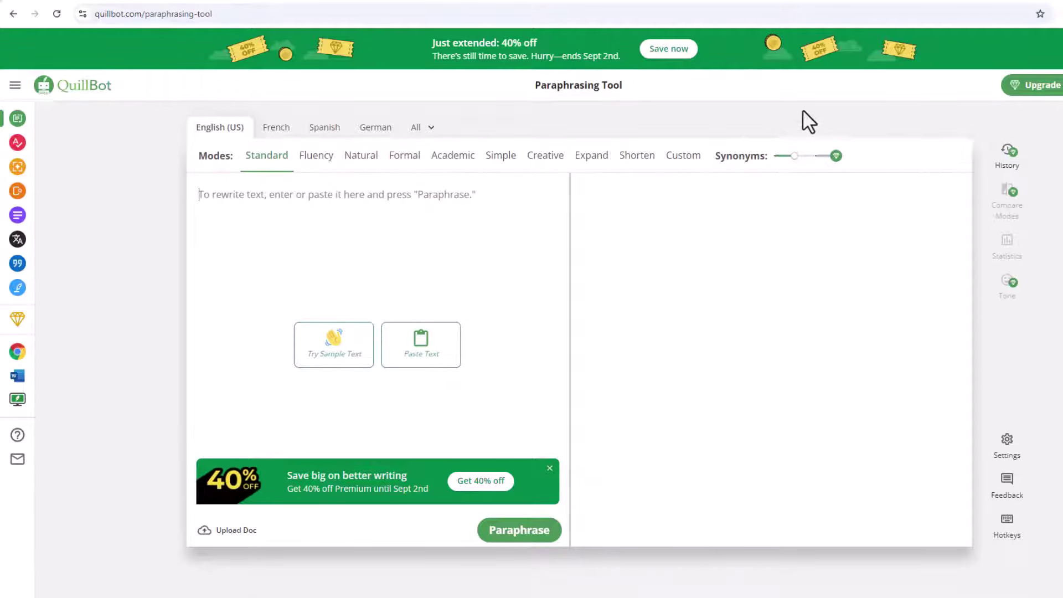
# - Return to the Google Docs checklist and highlight "25 days" in the red line about applying for AdSense approval
pyautogui.click(1037, 6)
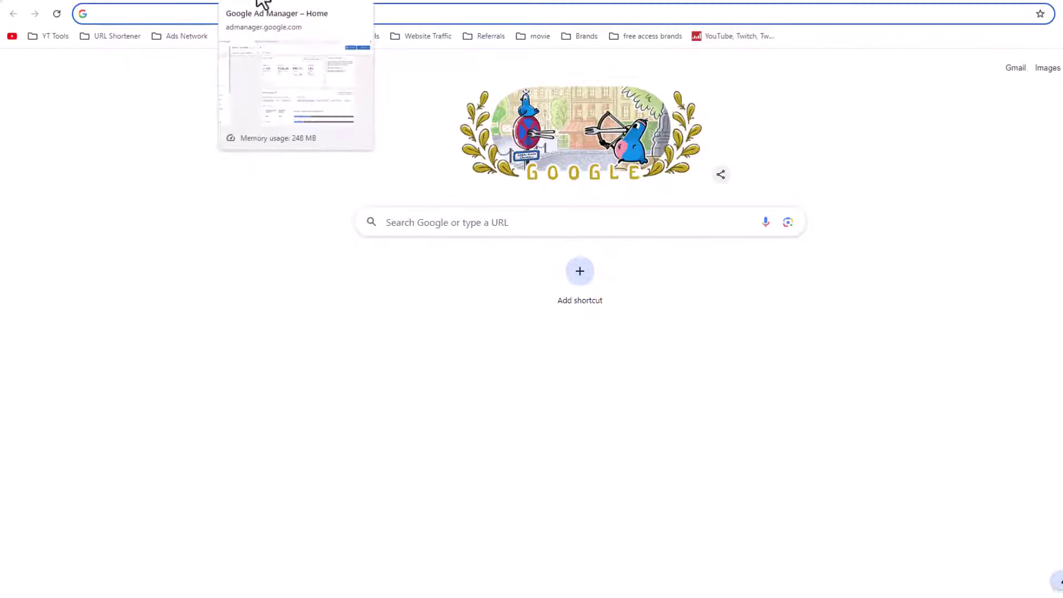
pyautogui.click(114, 1)
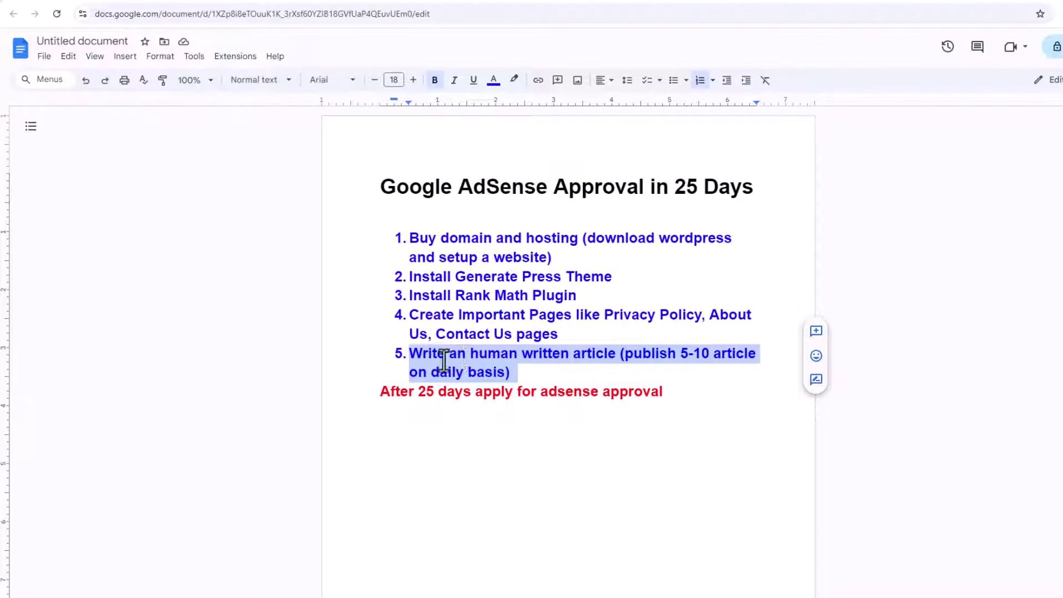
pyautogui.moveTo(416, 392); pyautogui.dragTo(469, 390)
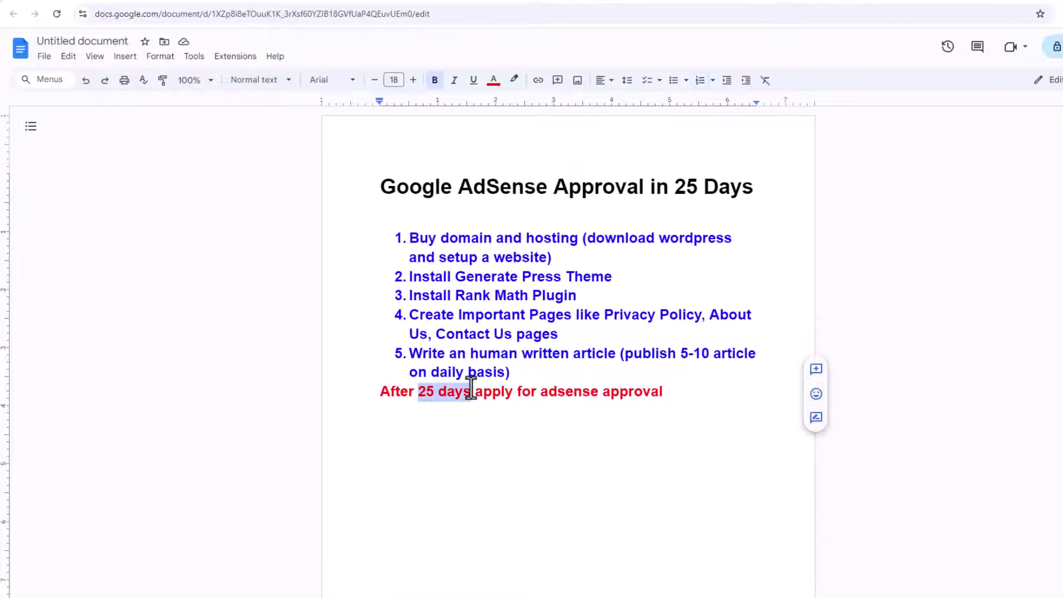
pyautogui.click(399, 395)
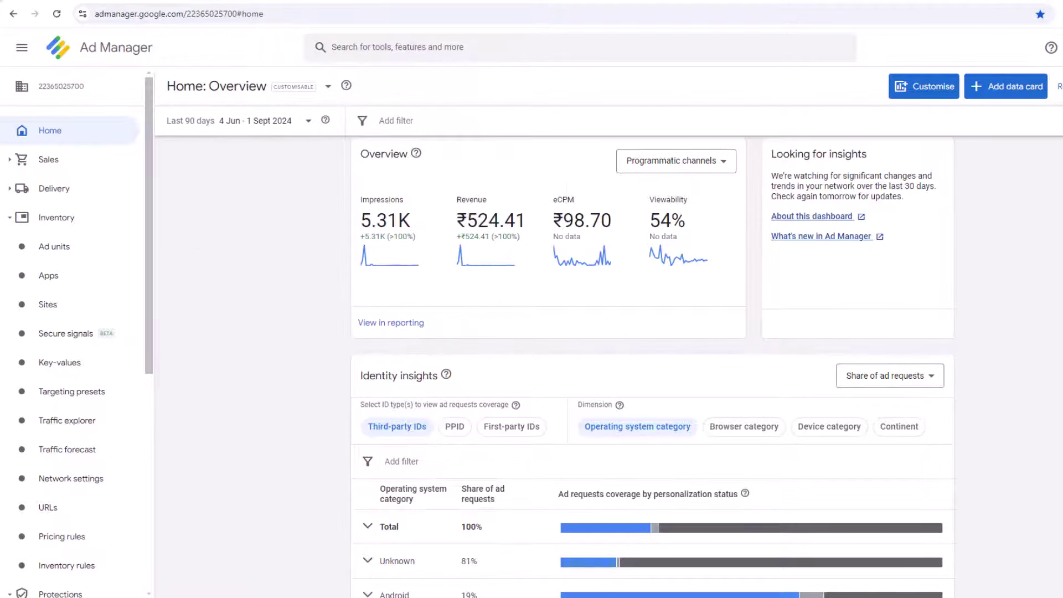
# - Search Google for "google search console" in a new browser tab and open the site's Search Console overview
pyautogui.hotkey('ctrl', 't')
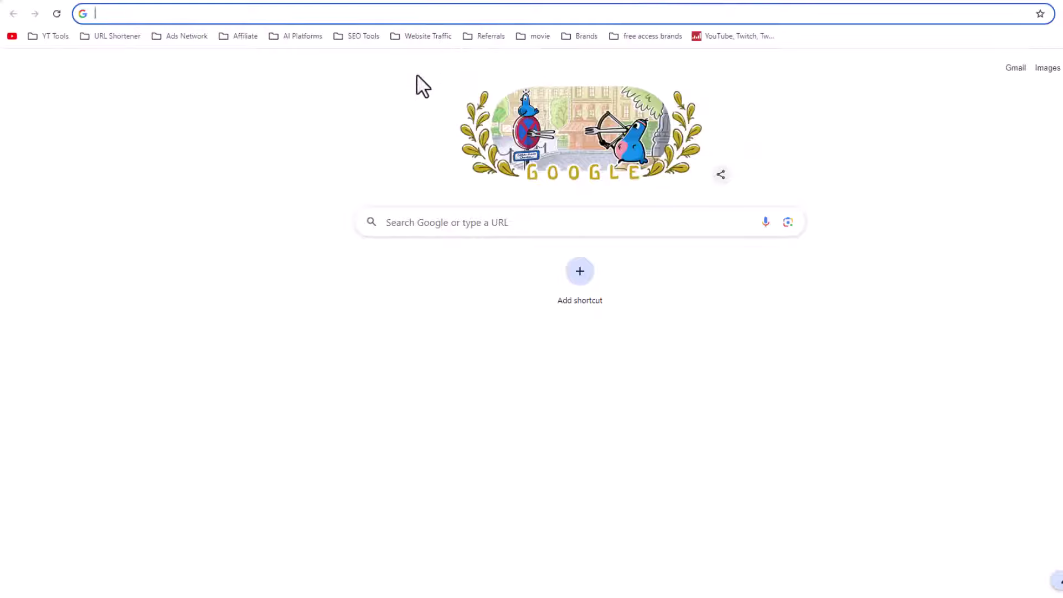
pyautogui.write('google search console')
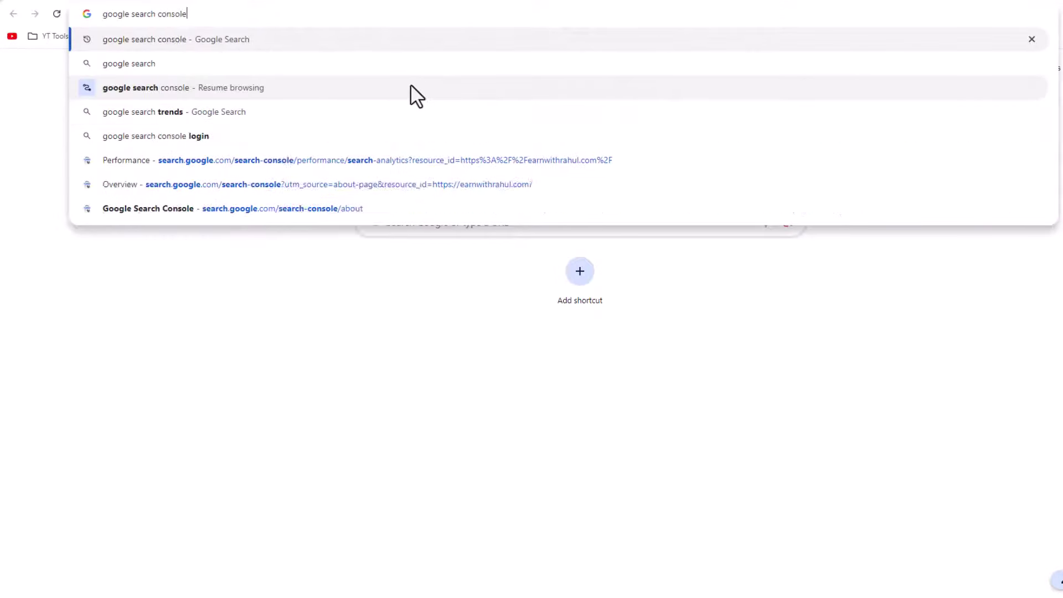
pyautogui.press('Return')
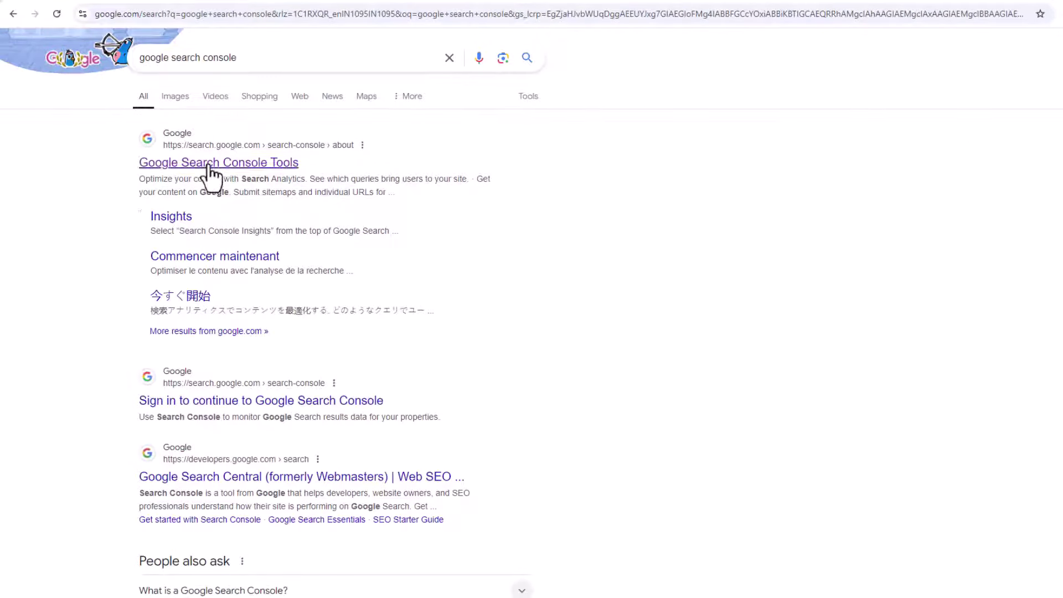
pyautogui.click(210, 176)
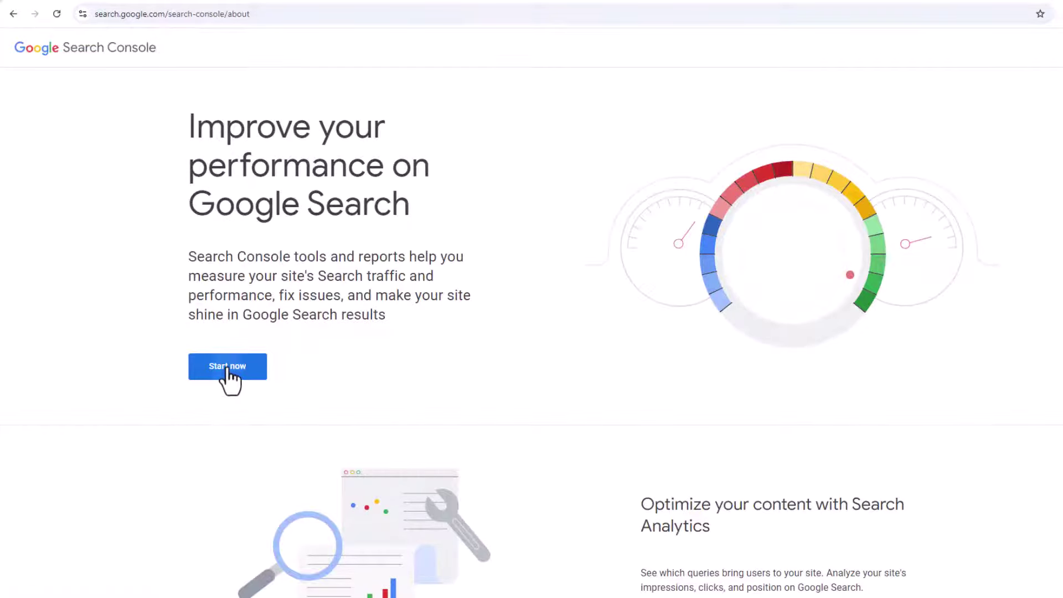
pyautogui.click(227, 369)
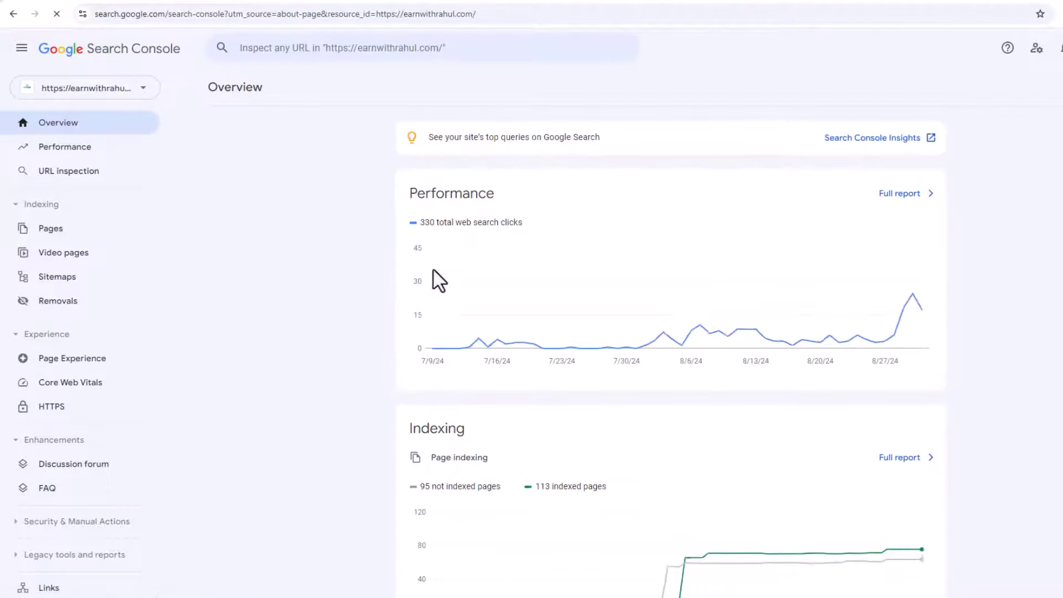
# - Start adding a new Search Console property and choose the URL prefix type for its address
pyautogui.click(113, 91)
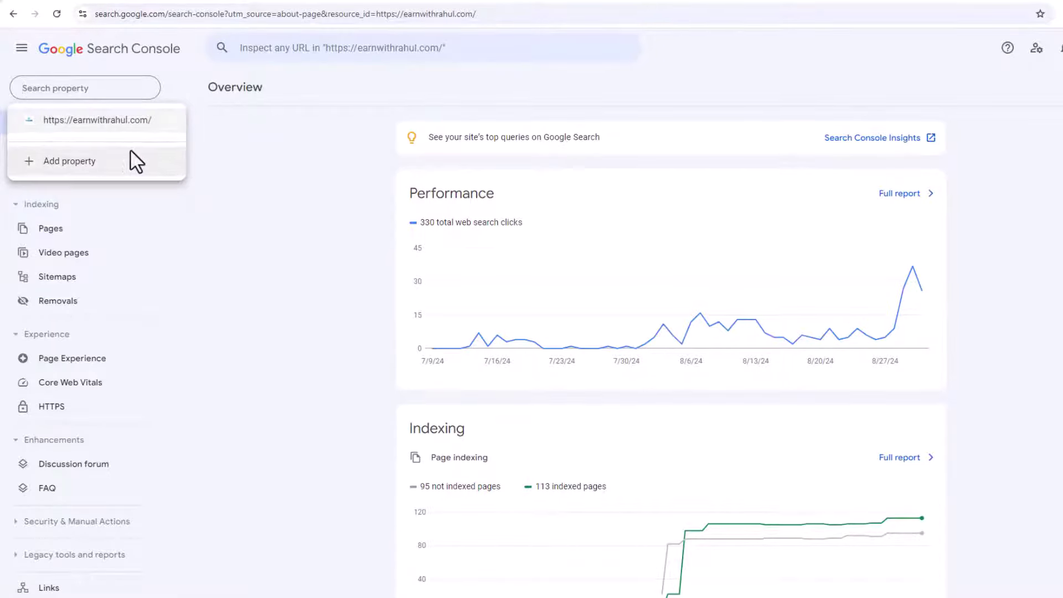
pyautogui.click(75, 164)
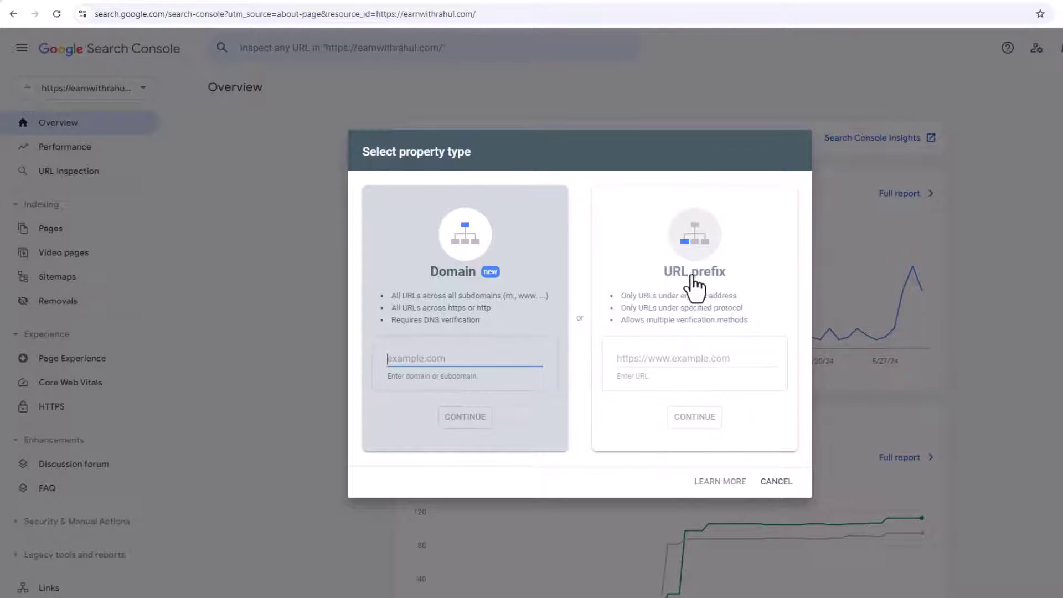
pyautogui.click(675, 360)
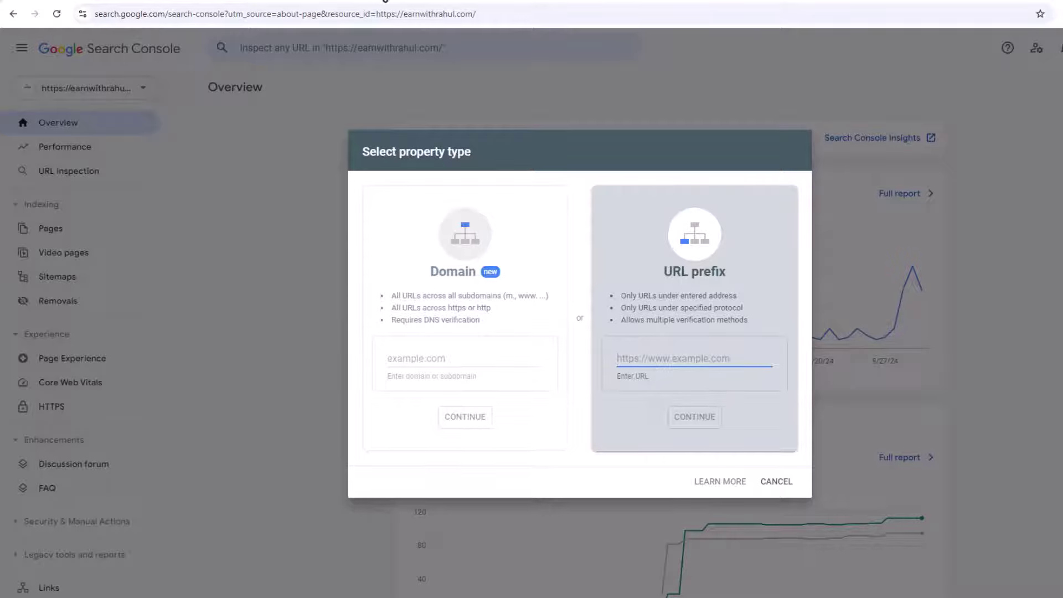
# - Switch to the WordPress dashboard and open GeneratePress's Theme Header file (header.php) in the Theme File Editor
pyautogui.click(382, 0)
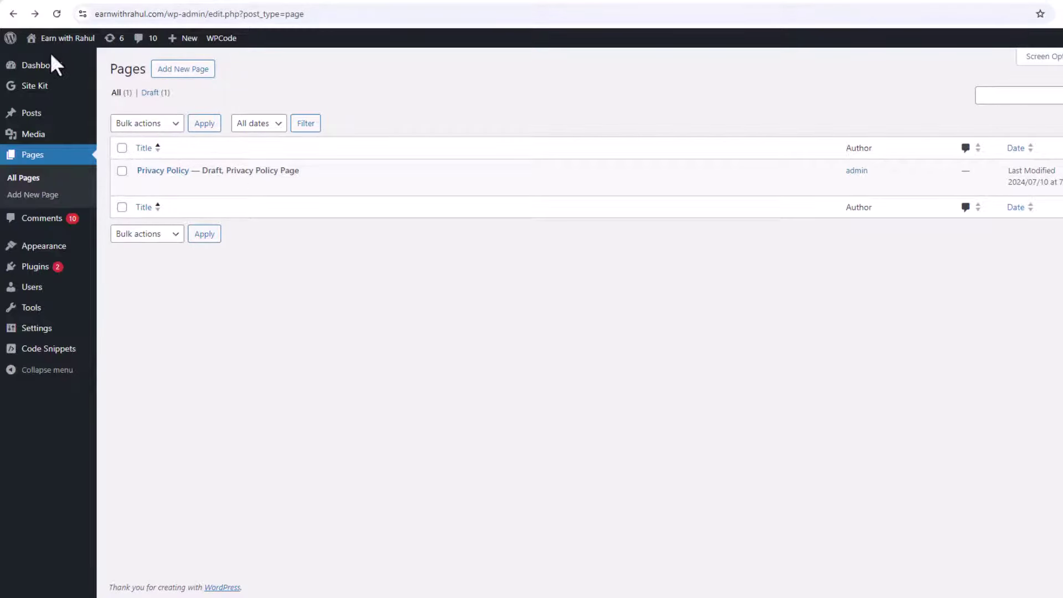
pyautogui.moveTo(39, 248)
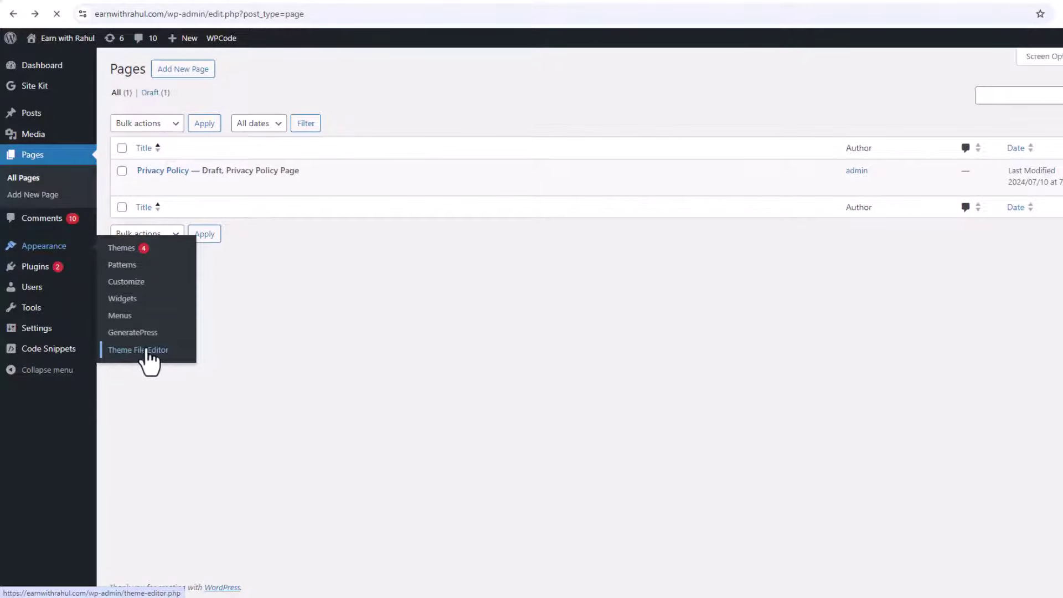
pyautogui.scroll(-2, 1040, 387)
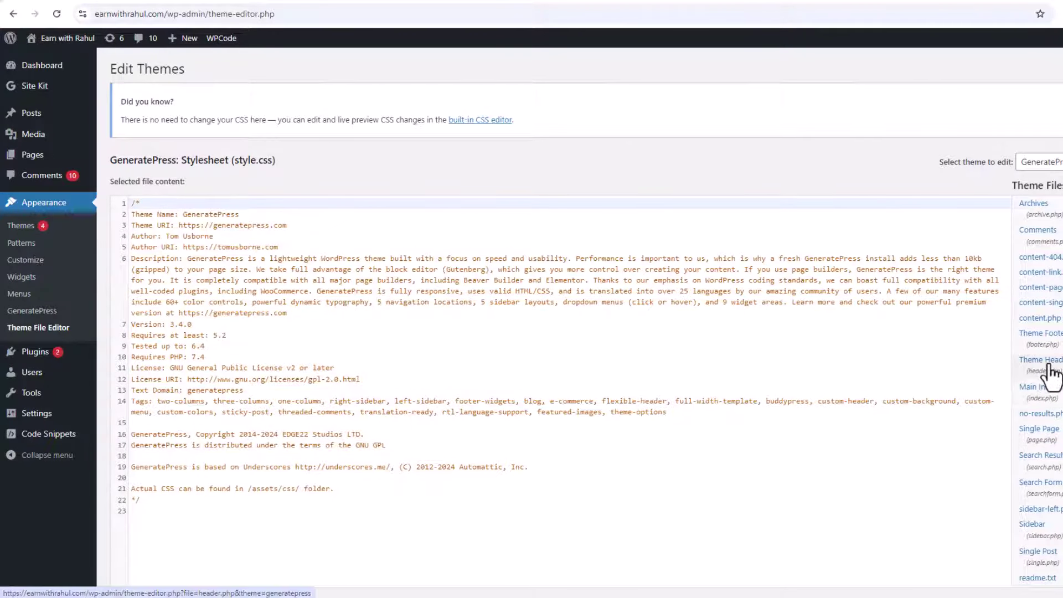
pyautogui.click(1048, 364)
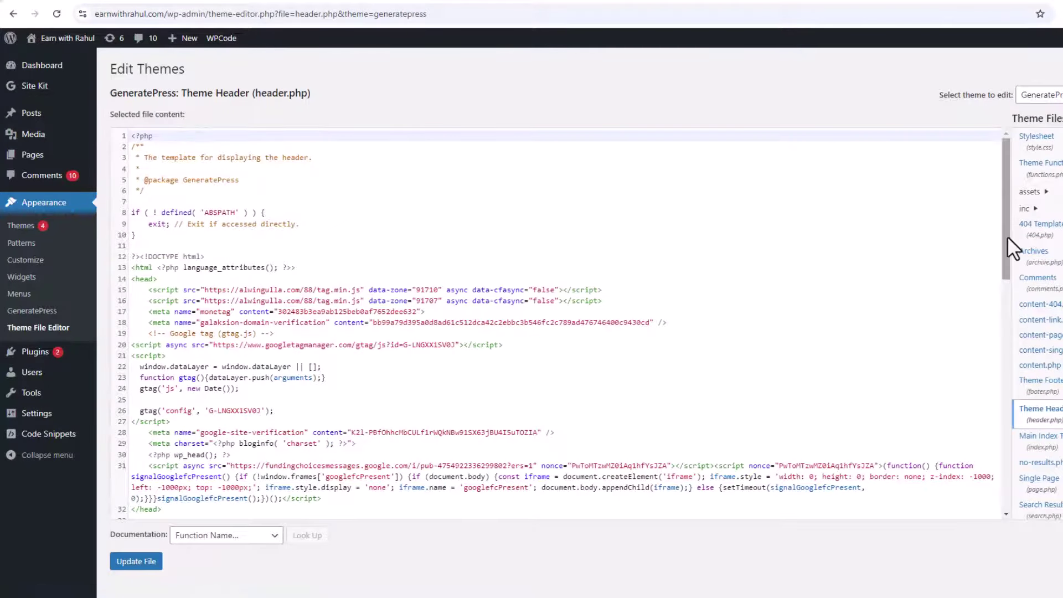
pyautogui.scroll(-1, 1007, 236)
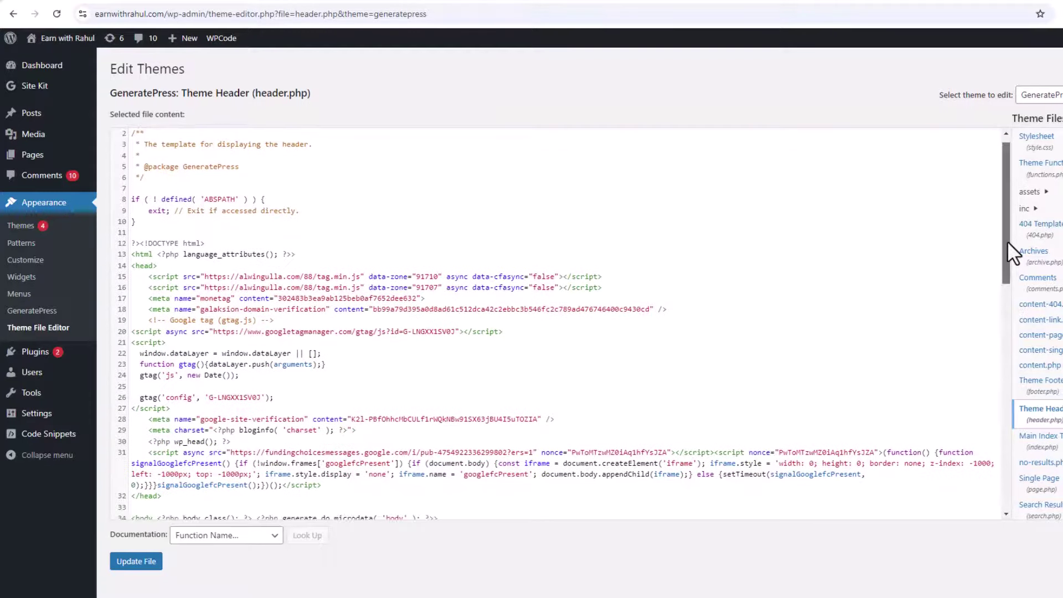
# - Locate the opening and closing head tags in header.php and insert an empty line directly after the opening <head> tag
pyautogui.click(135, 269)
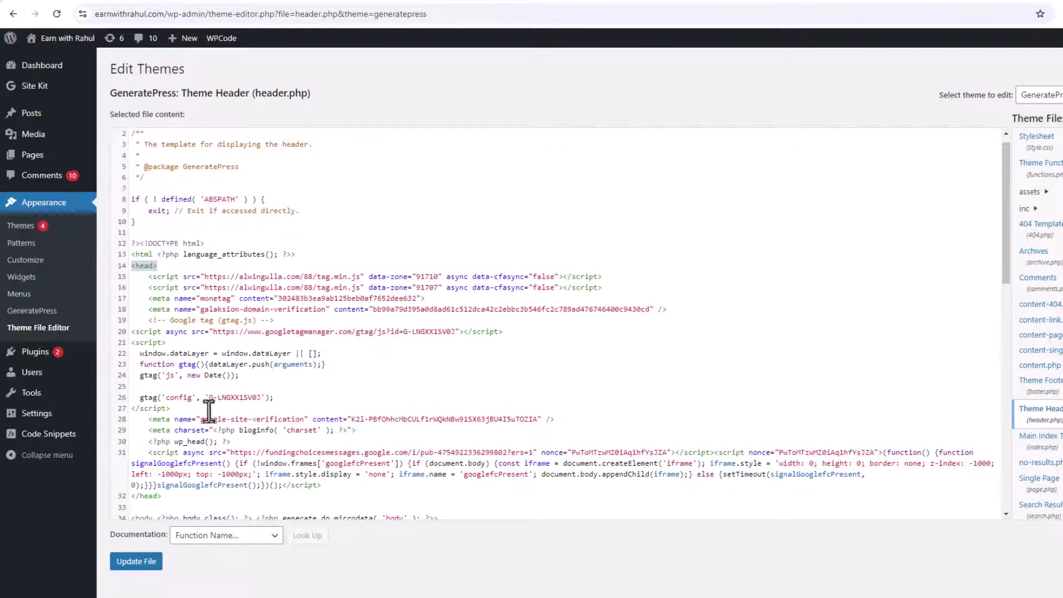
pyautogui.moveTo(131, 484); pyautogui.dragTo(161, 496)
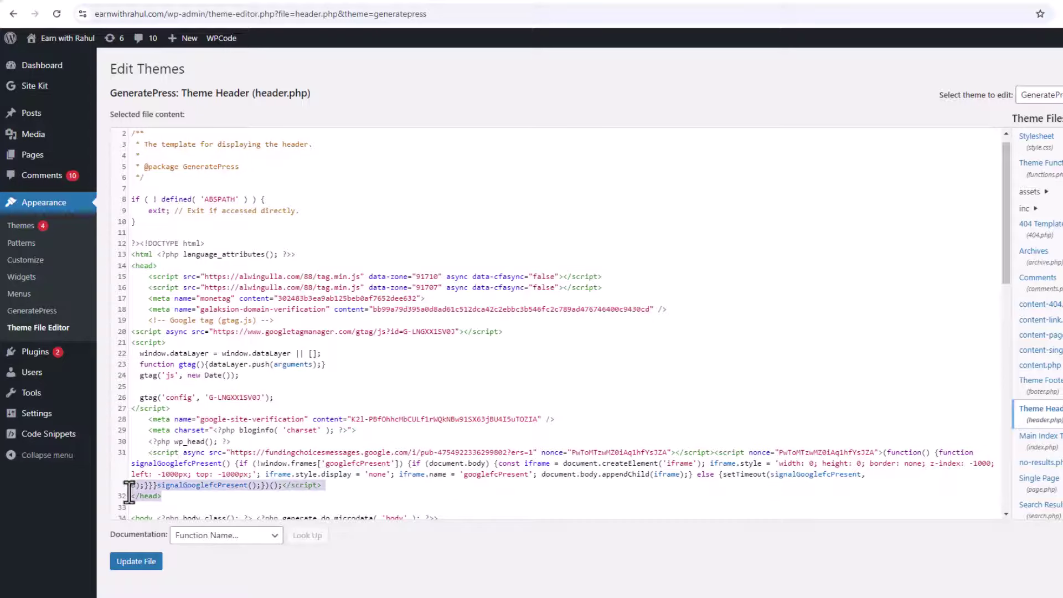
pyautogui.click(125, 501)
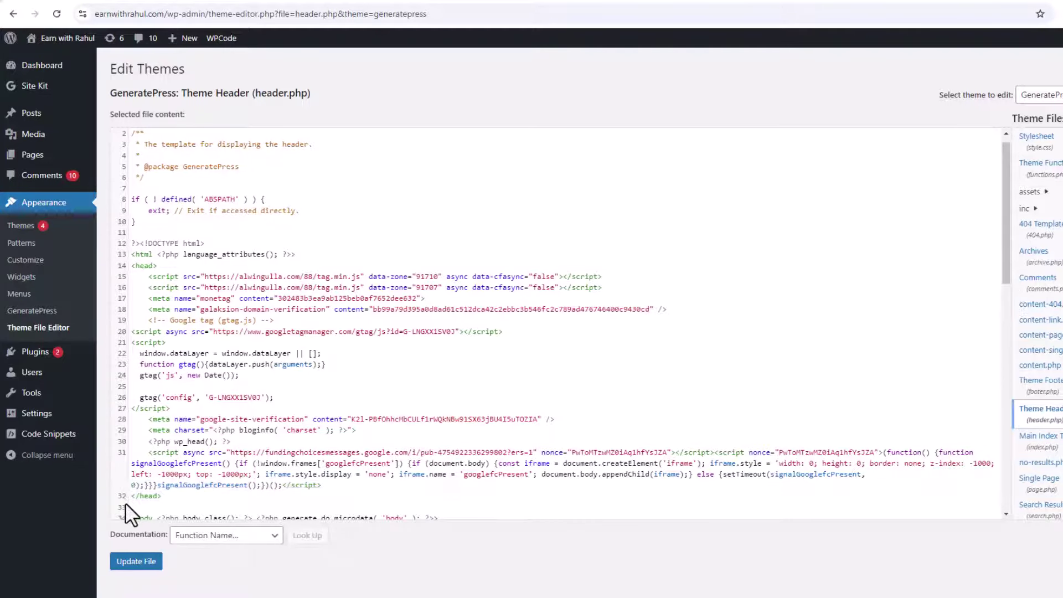
pyautogui.tripleClick(138, 266)
pyautogui.click(132, 267)
pyautogui.click(166, 268)
pyautogui.press('Return')
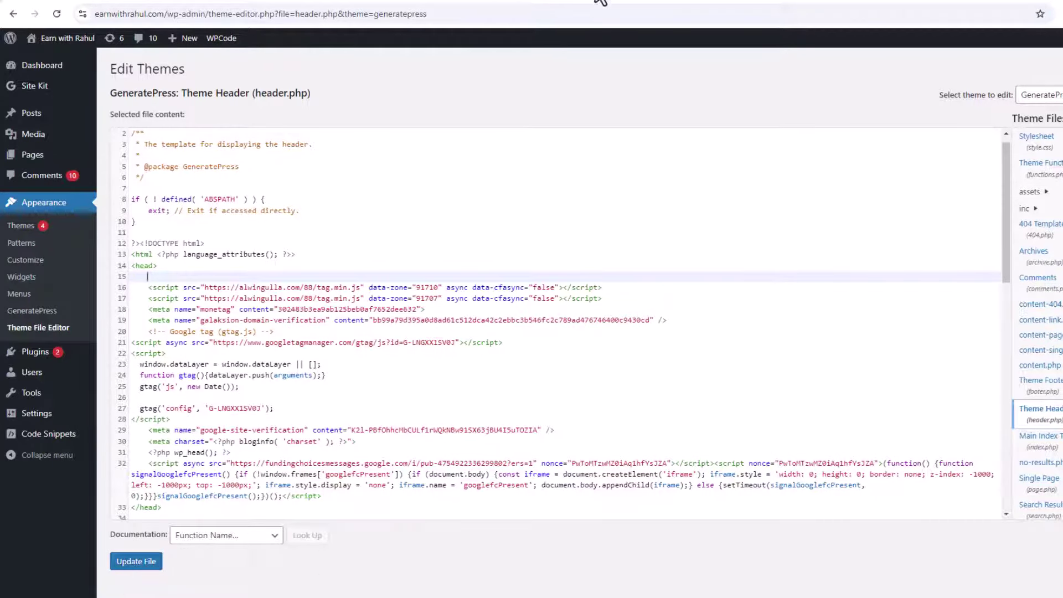
# - Switch to Search Console, cancel adding the new property and check the list of existing properties
pyautogui.click(761, 1)
pyautogui.click(300, 1)
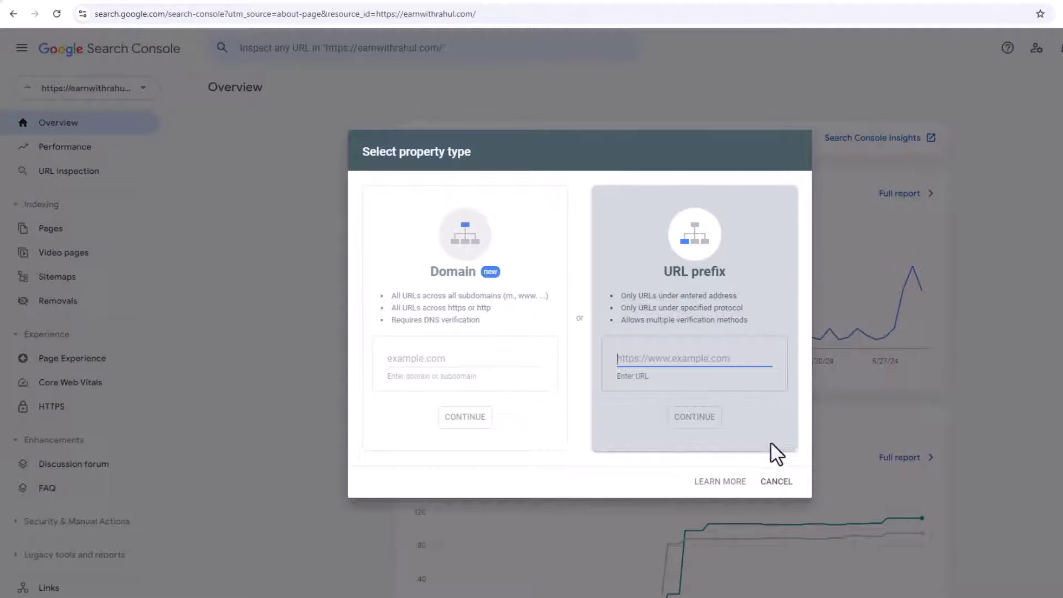
pyautogui.click(778, 482)
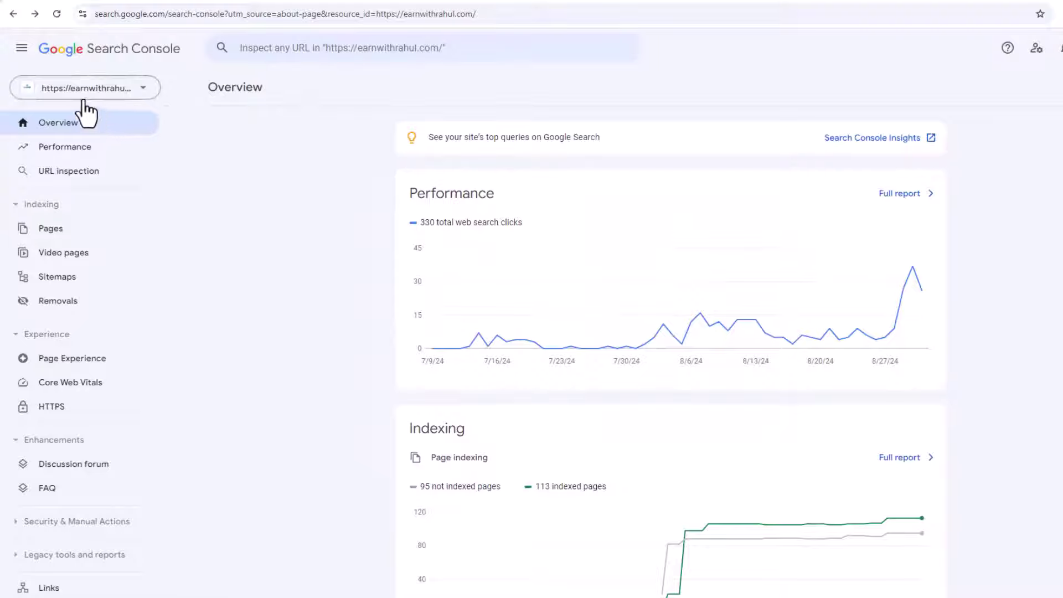
pyautogui.click(94, 90)
pyautogui.click(276, 148)
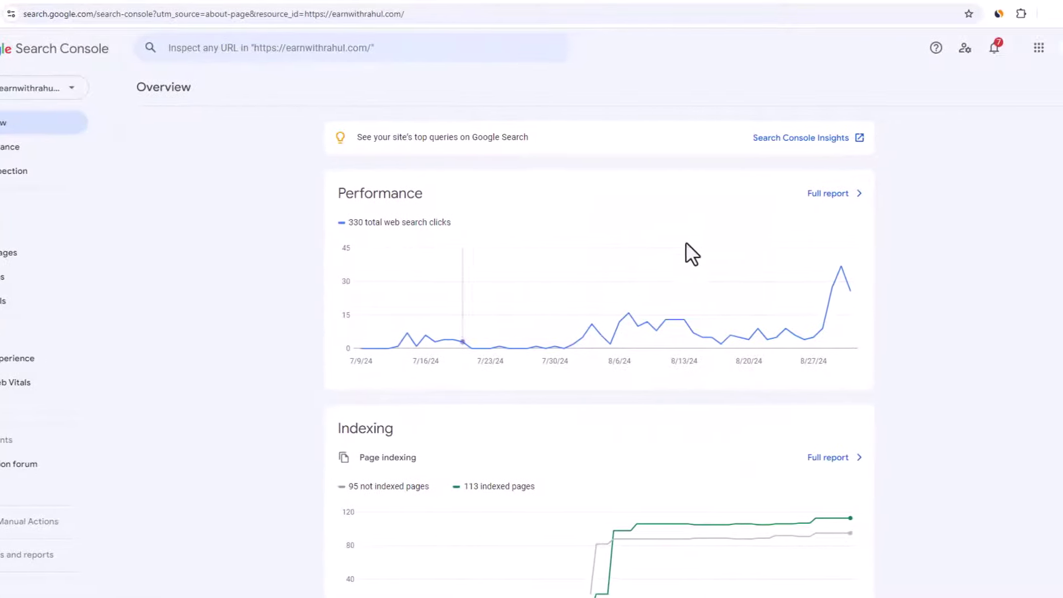
# - Look through the site's Search Console messages down to the oldest ones, and close the list
pyautogui.click(988, 50)
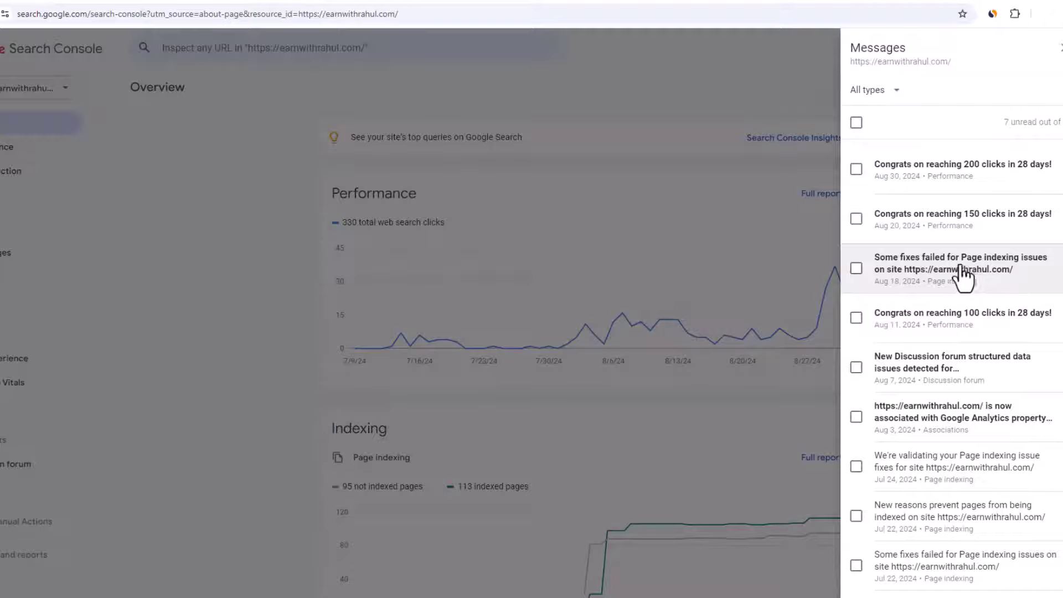
pyautogui.scroll(-2, 952, 366)
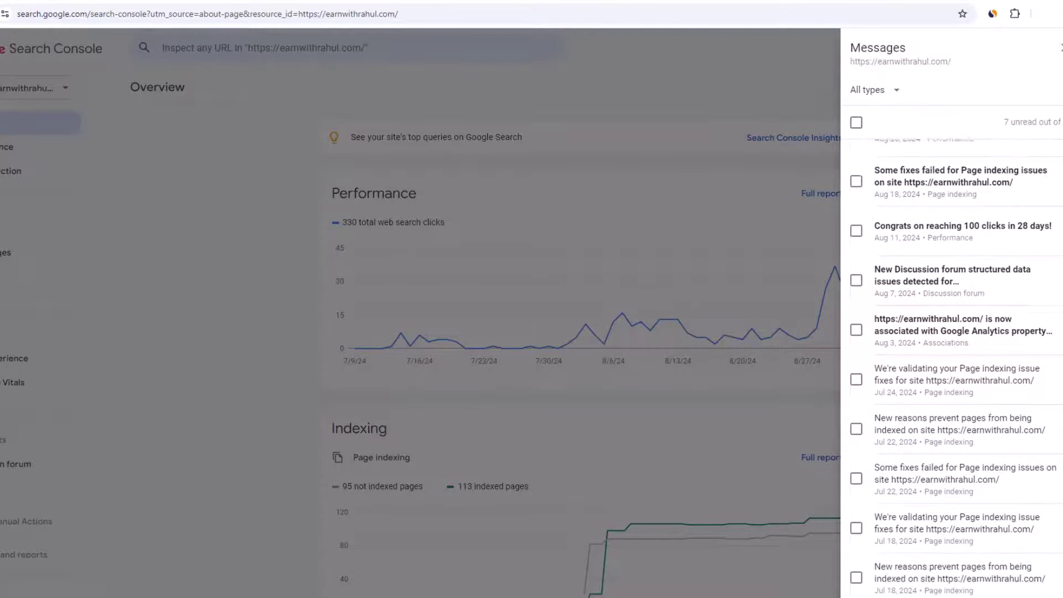
pyautogui.scroll(-4, 947, 394)
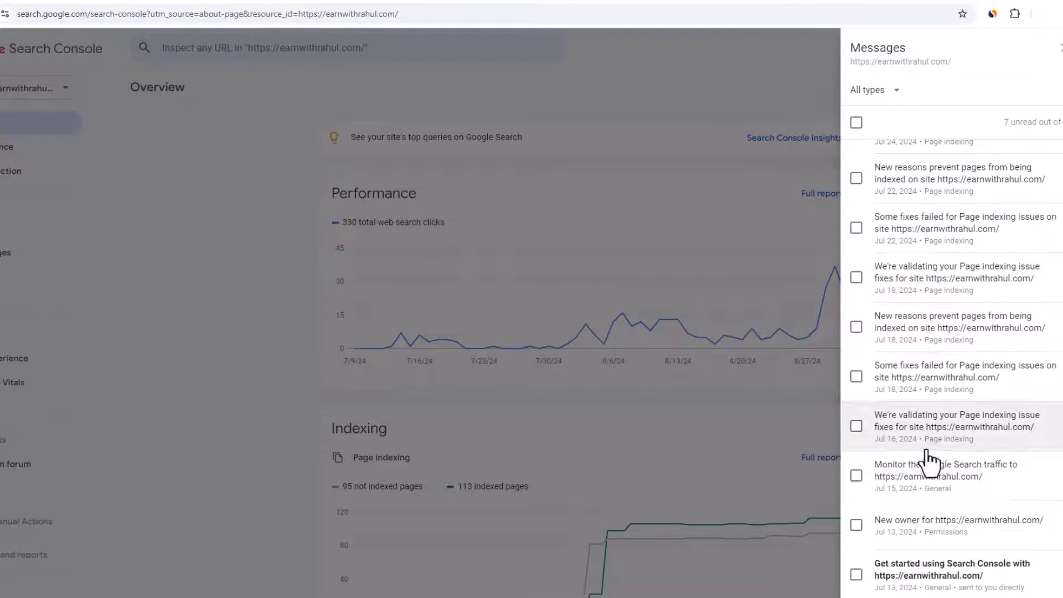
pyautogui.click(260, 190)
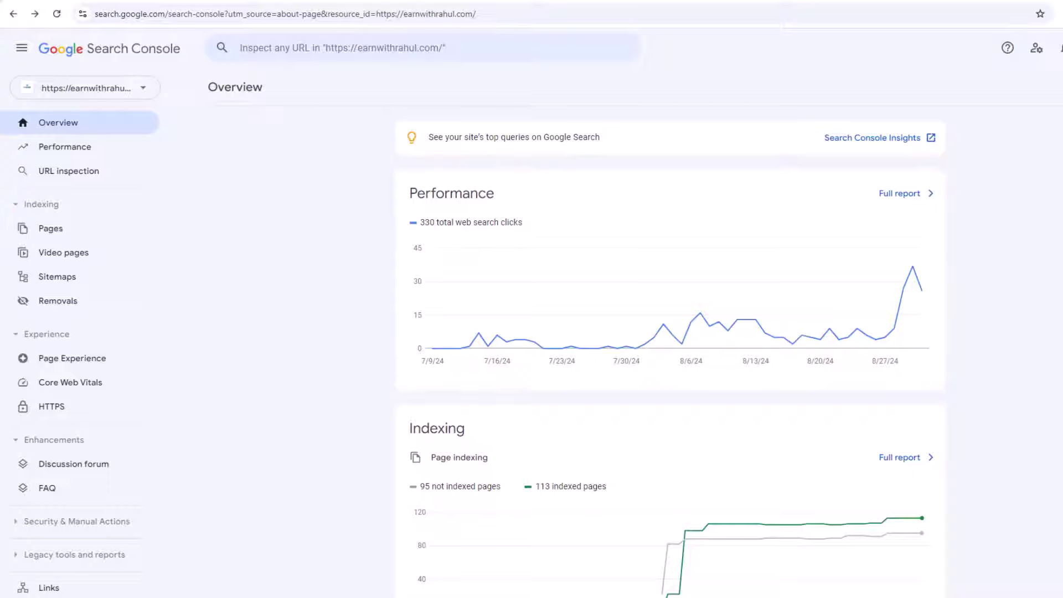
# - Open the Page indexing report and examine the indexed and not indexed pages and the reasons for non-indexing
pyautogui.click(56, 235)
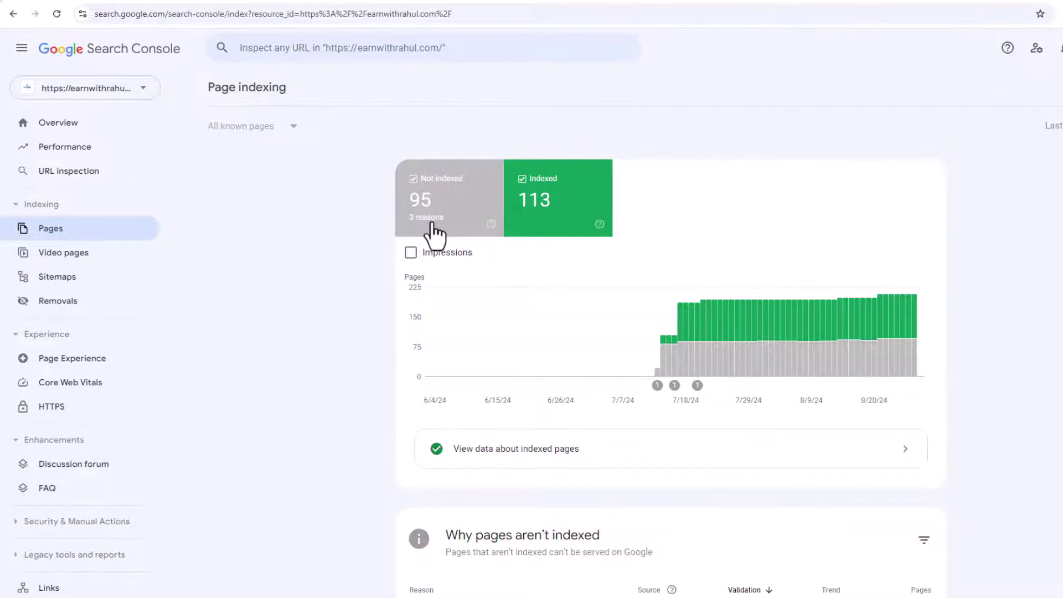
pyautogui.click(424, 201)
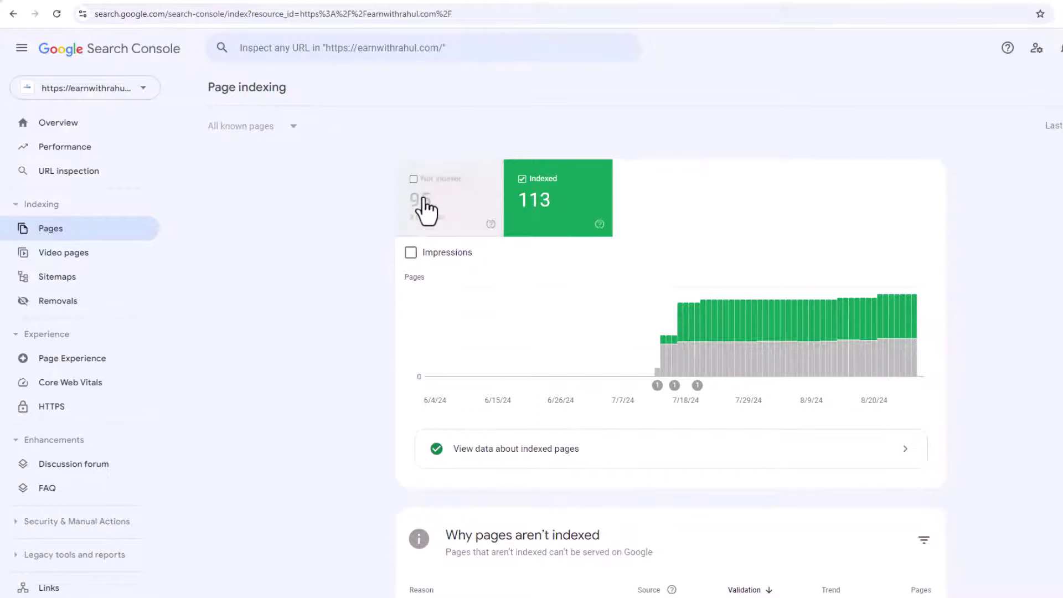
pyautogui.scroll(-2, 669, 351)
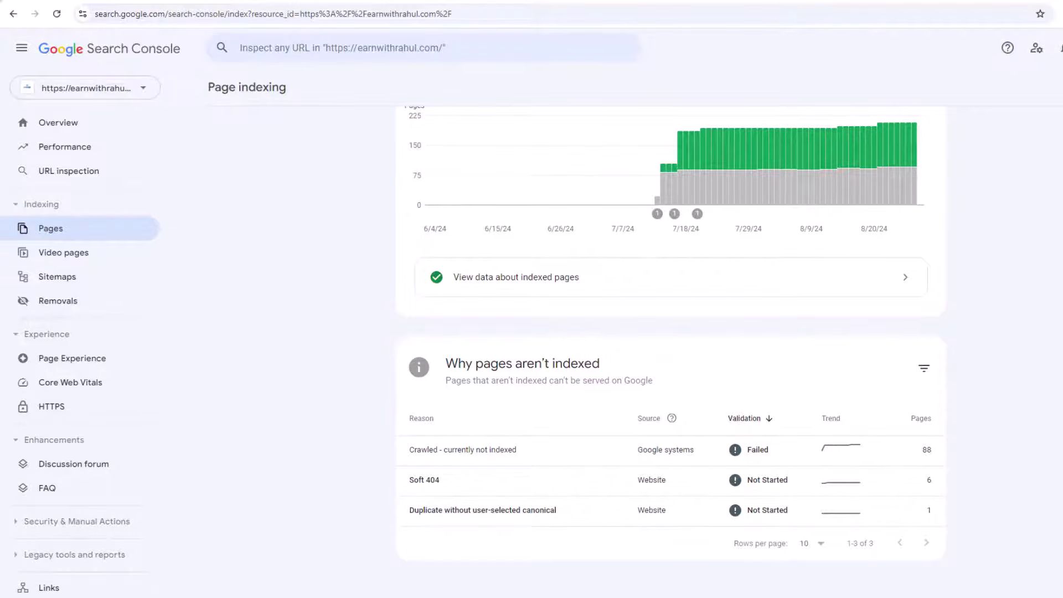
pyautogui.scroll(3, 635, 354)
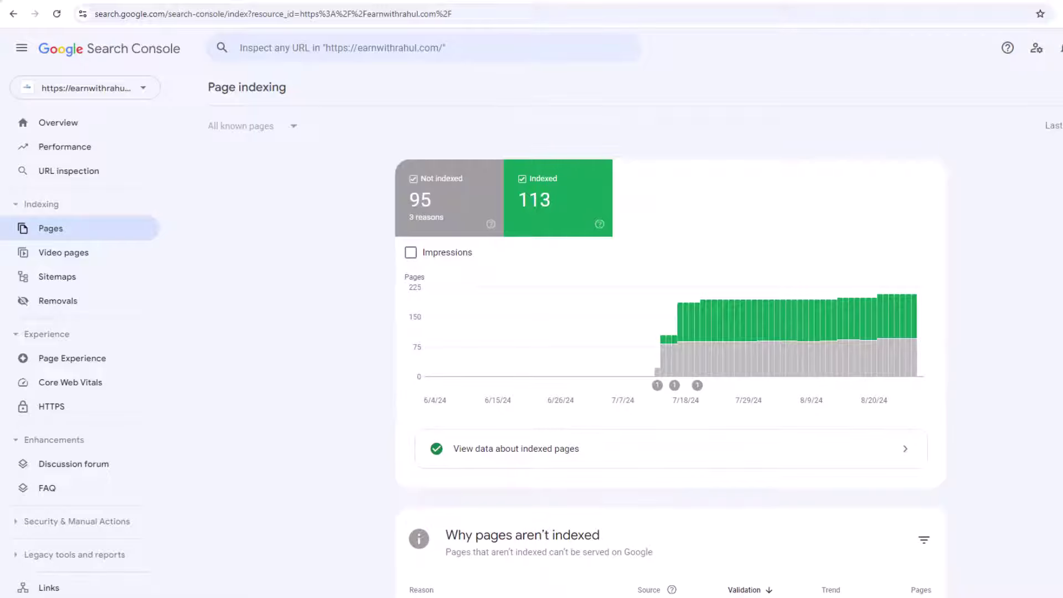
# - Switch to the live blog, open the post "Boost Traffic on Your New Blog: Expert Tips" and copy its URL
pyautogui.click(75, 173)
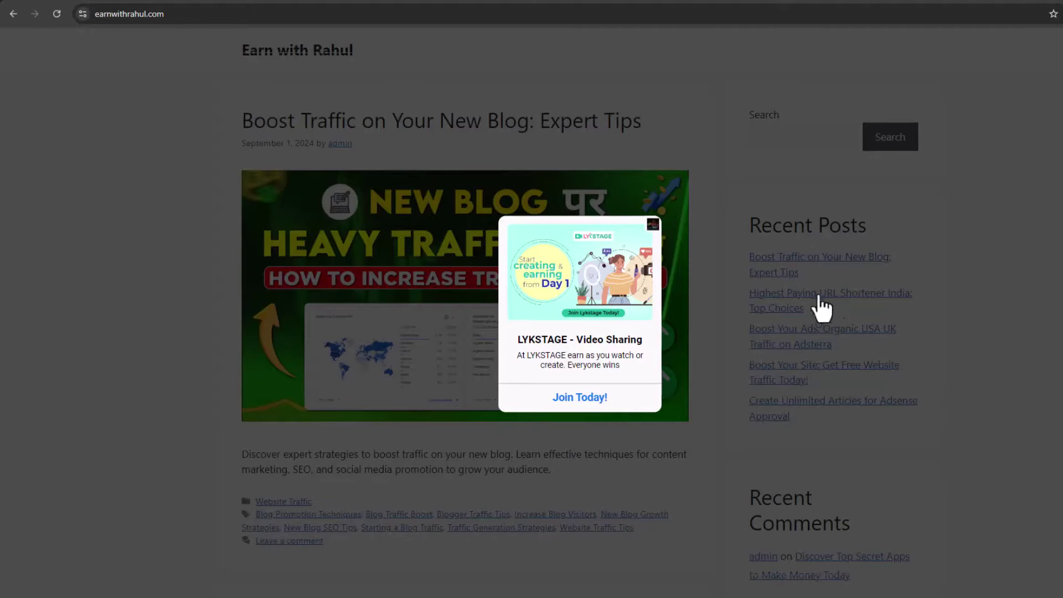
pyautogui.click(372, 281)
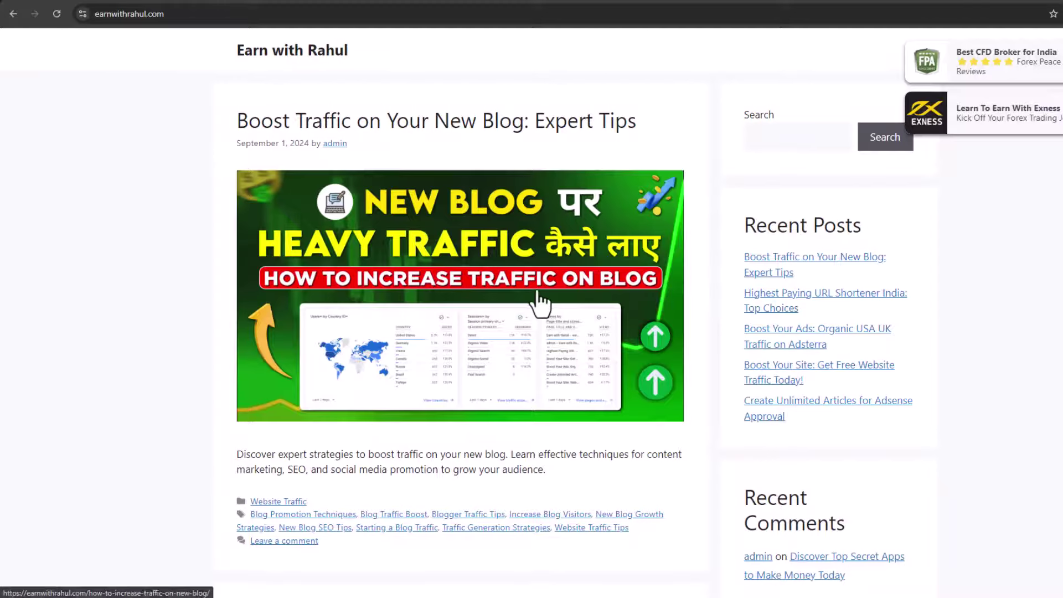
pyautogui.click(468, 129)
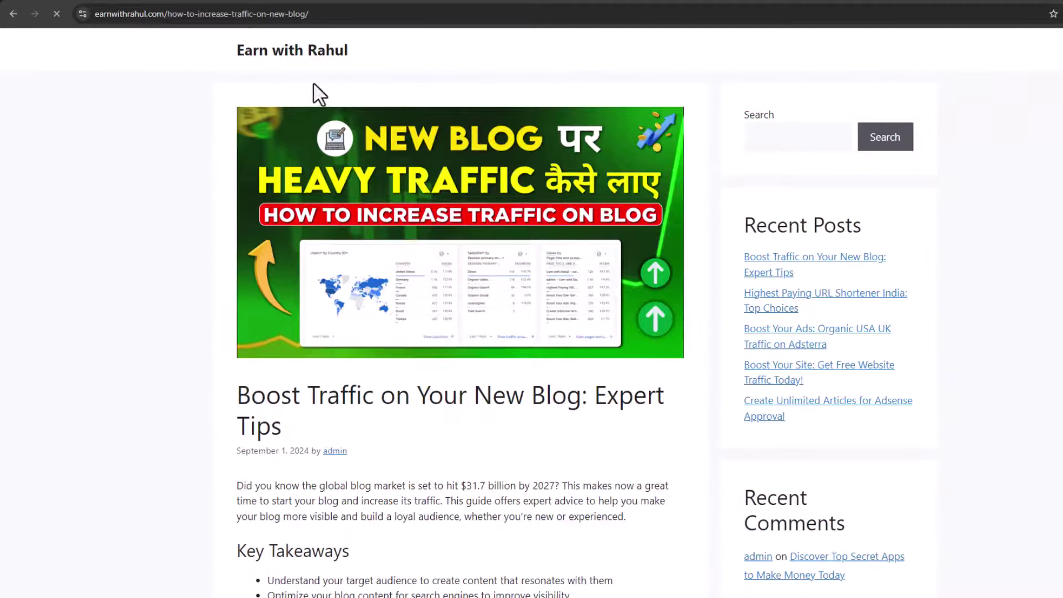
pyautogui.click(265, 16)
pyautogui.rightClick(274, 14)
pyautogui.click(315, 99)
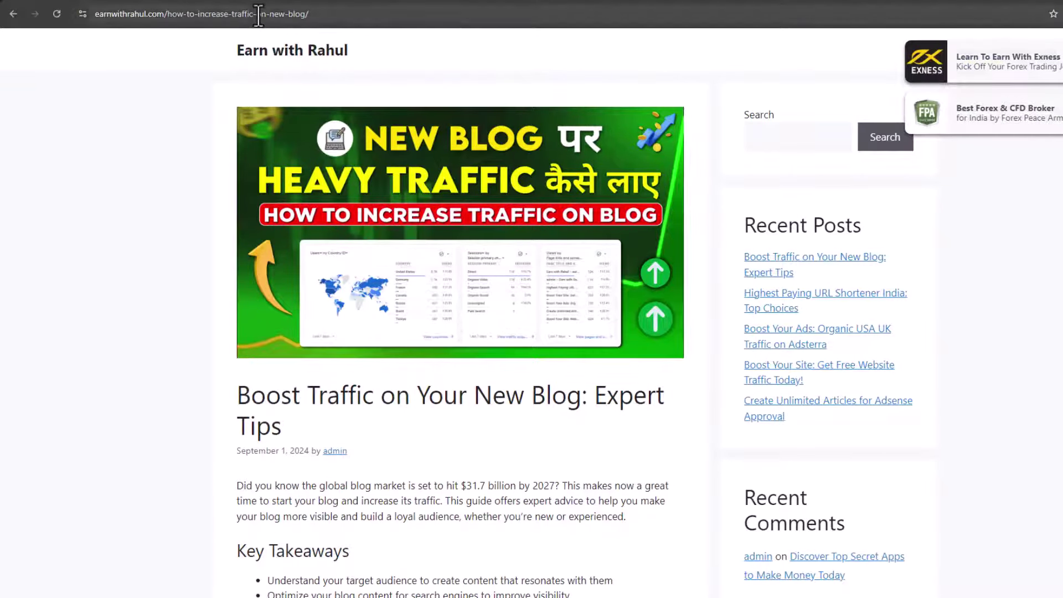
pyautogui.rightClick(260, 14)
pyautogui.click(305, 99)
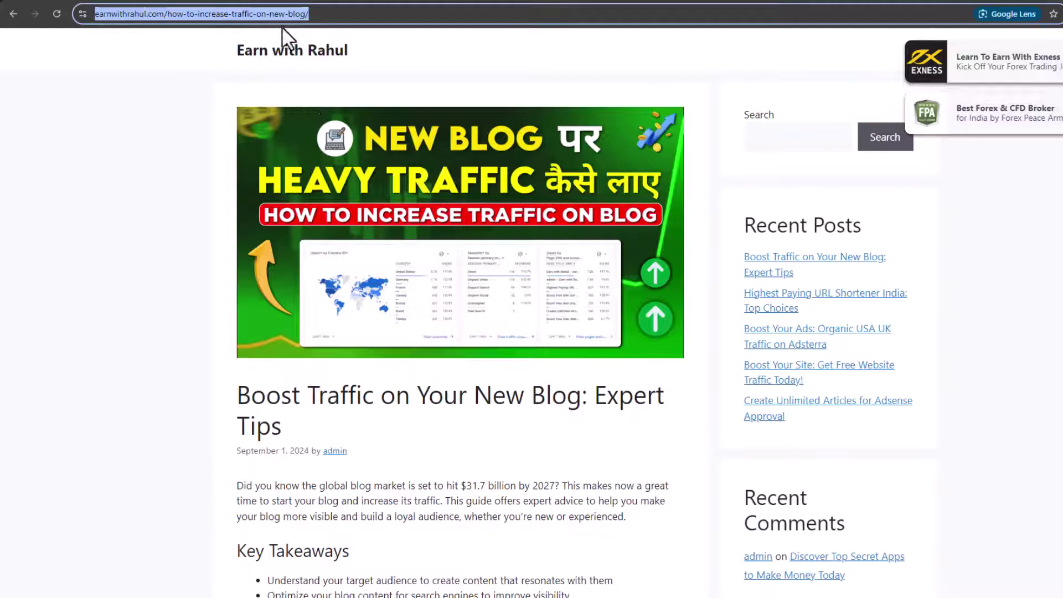
# - Inspect the copied post URL in Search Console and review its Google indexing status and crawl details
pyautogui.hotkey('ctrl', 'Tab')
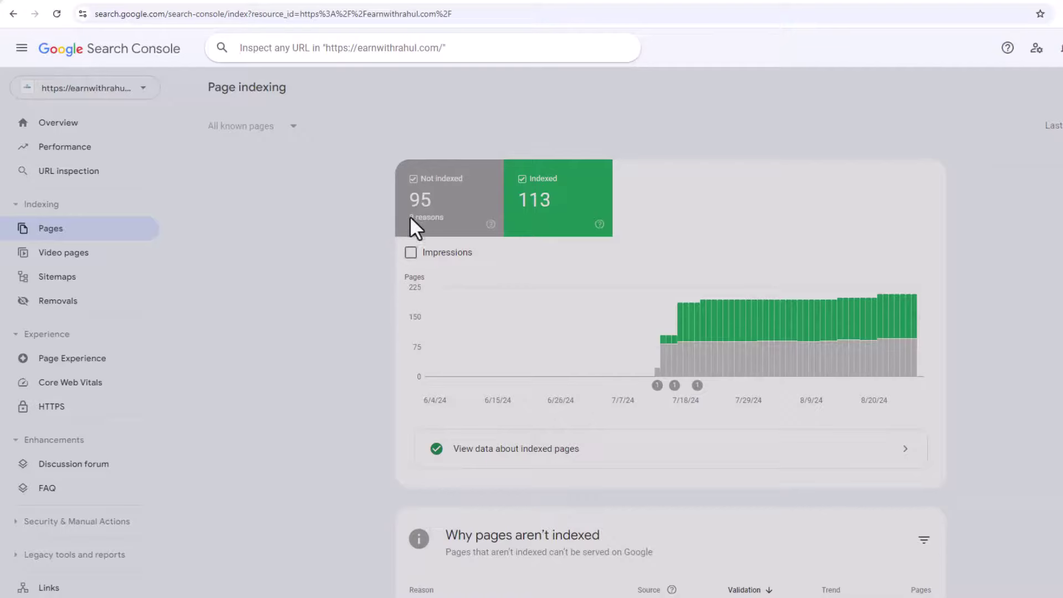
pyautogui.click(347, 51)
pyautogui.hotkey('ctrl', 'v')
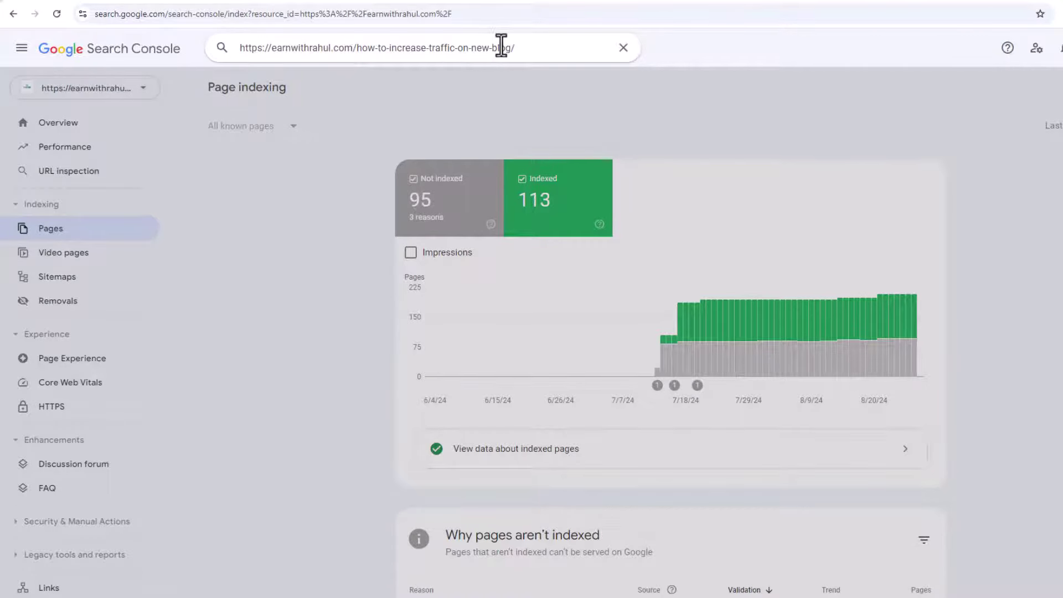
pyautogui.press('Return')
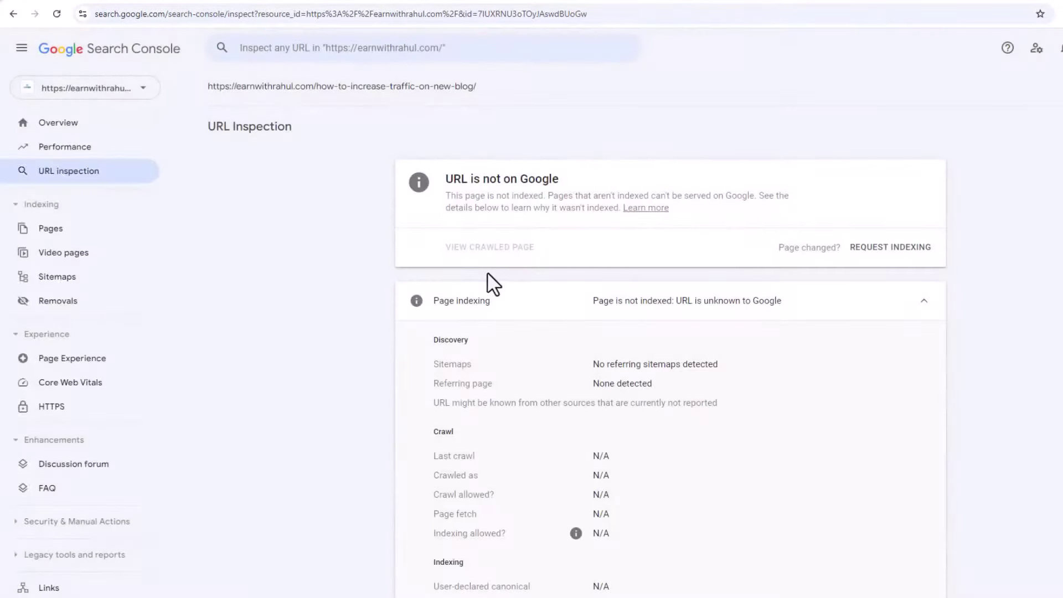
pyautogui.moveTo(446, 178); pyautogui.dragTo(557, 185)
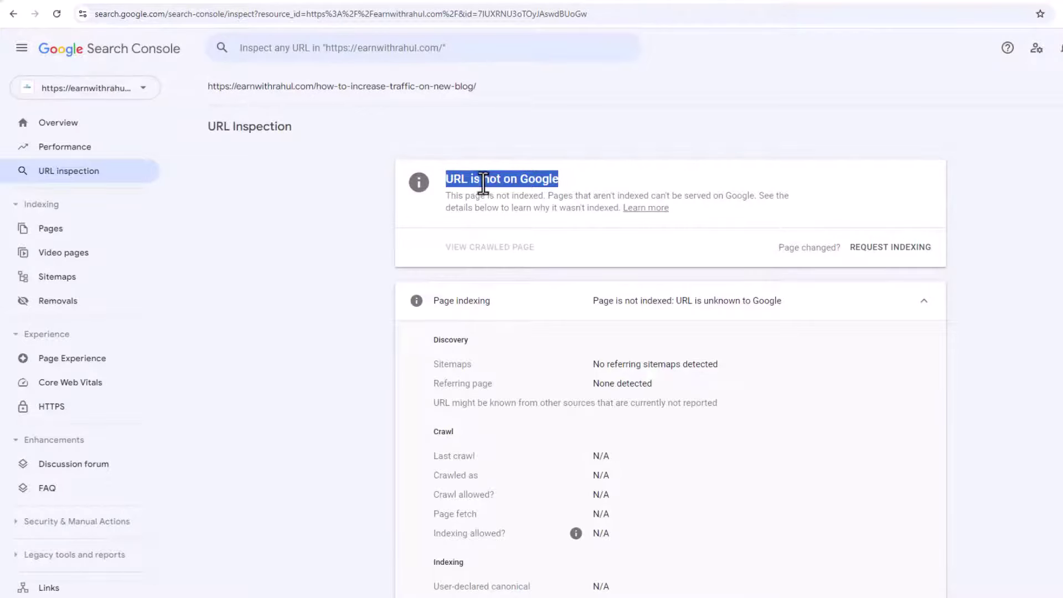
pyautogui.scroll(-3, 670, 360)
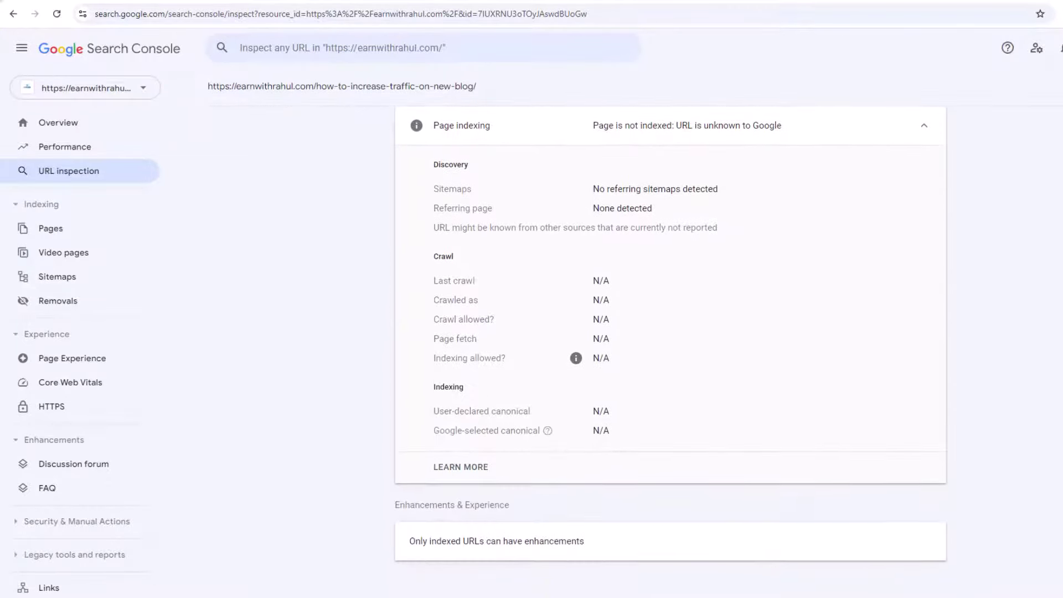
pyautogui.scroll(4, 670, 360)
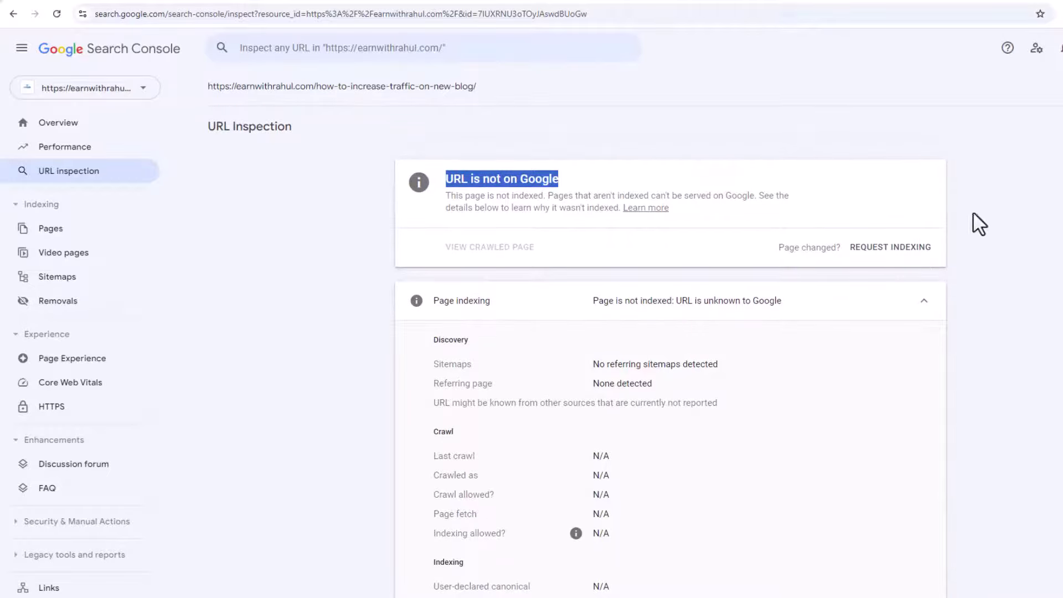
# - Request indexing for the inspected post URL and dismiss the confirmation
pyautogui.click(890, 247)
pyautogui.click(890, 249)
pyautogui.click(898, 253)
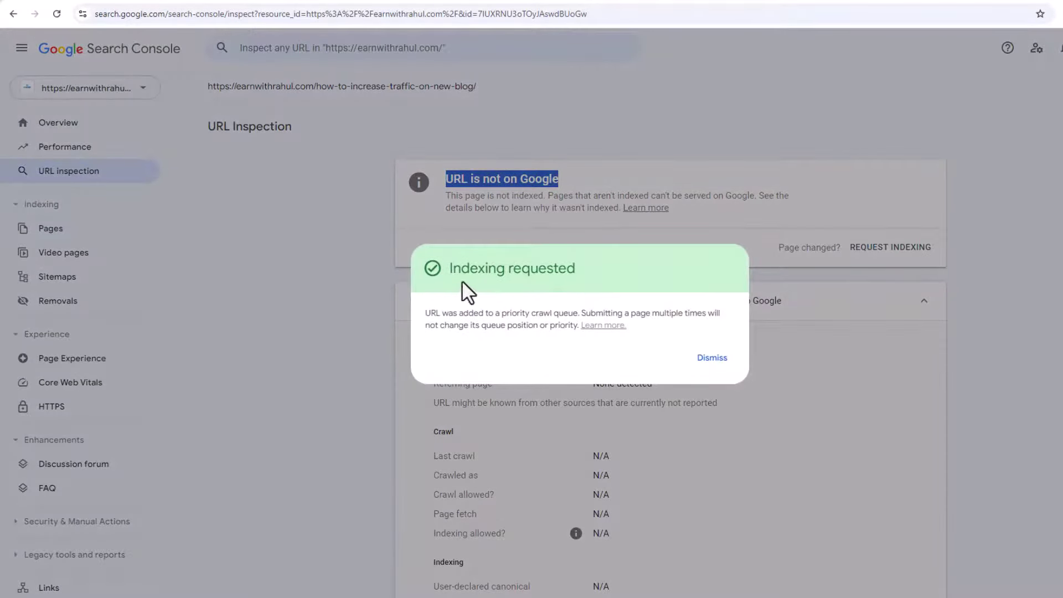
pyautogui.moveTo(449, 270); pyautogui.dragTo(600, 273)
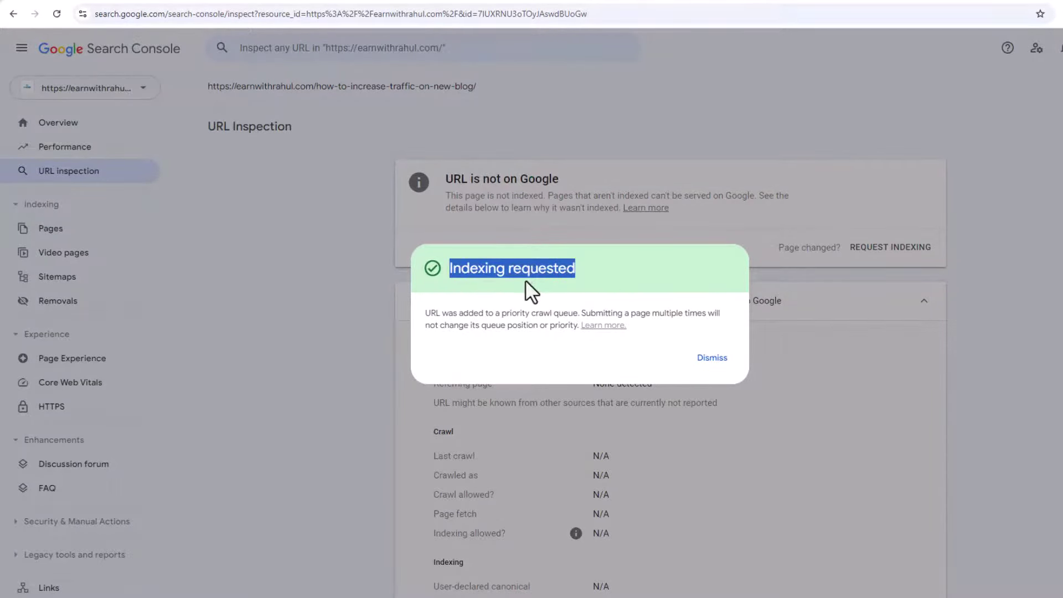
pyautogui.moveTo(478, 313); pyautogui.dragTo(681, 334)
pyautogui.click(712, 358)
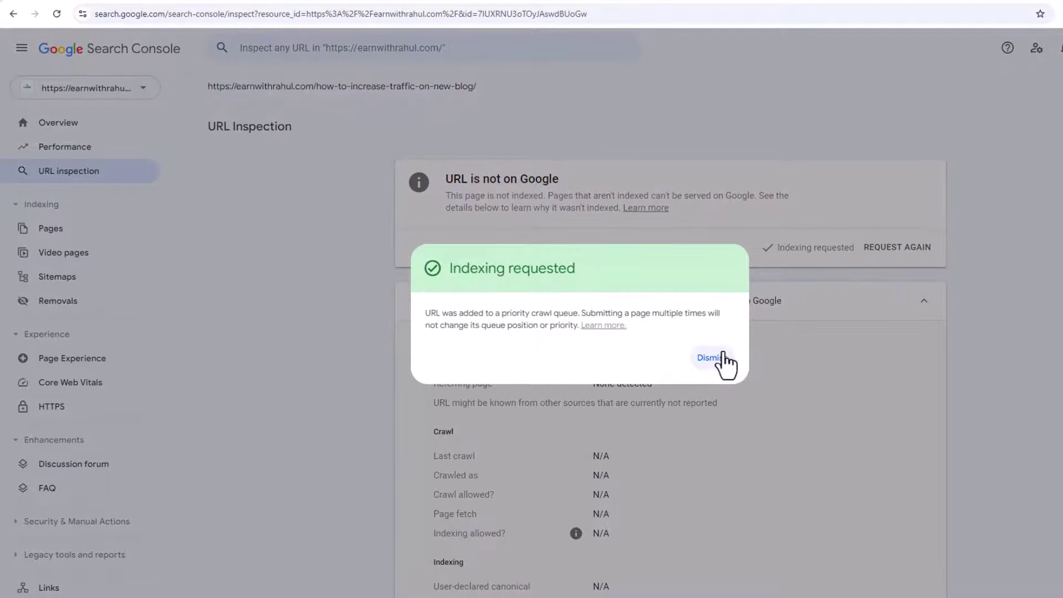
pyautogui.click(719, 357)
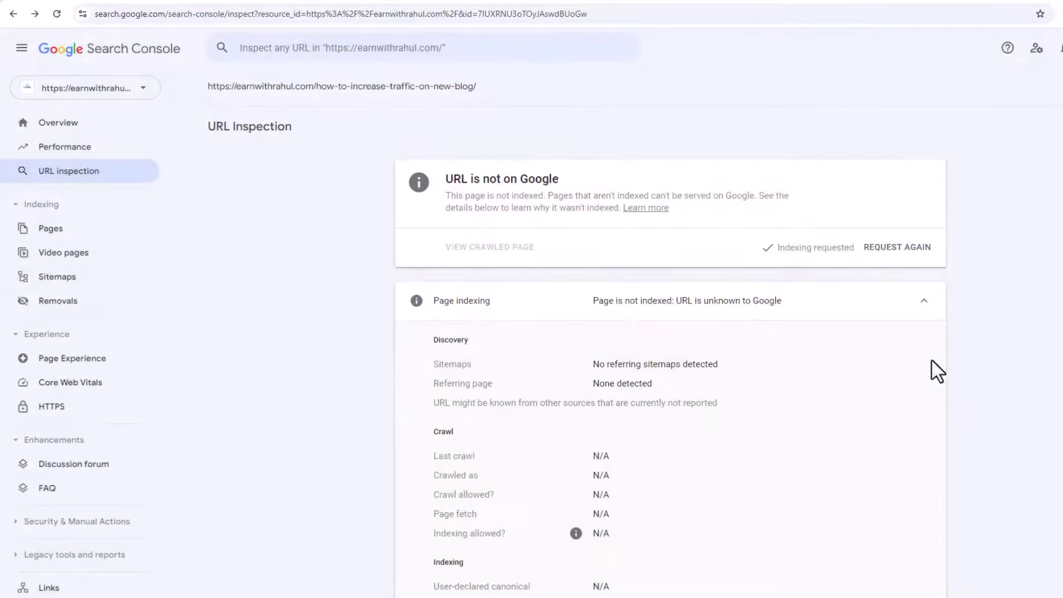
pyautogui.click(69, 173)
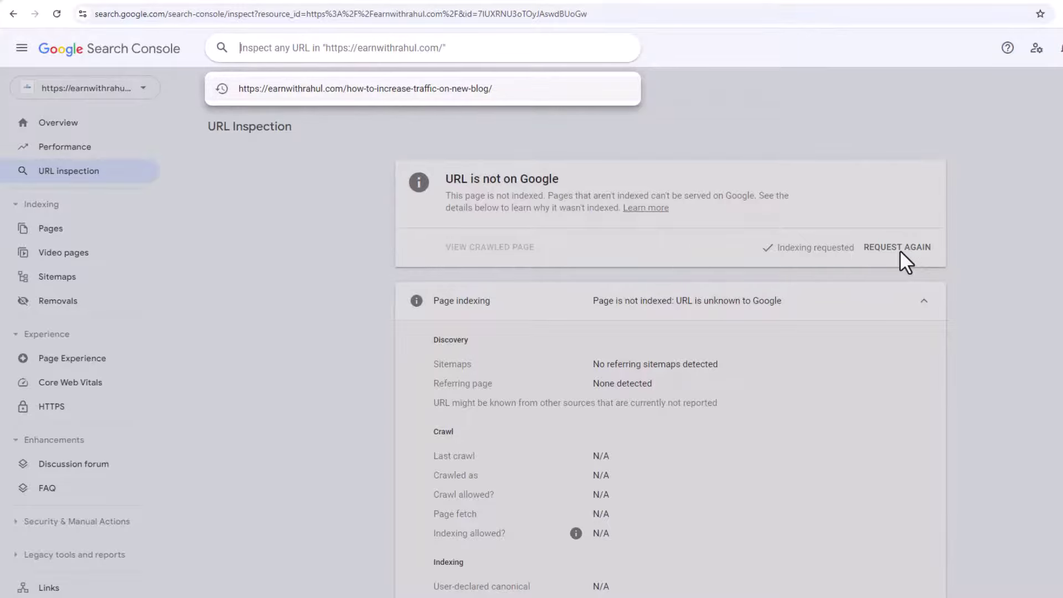
pyautogui.click(359, 157)
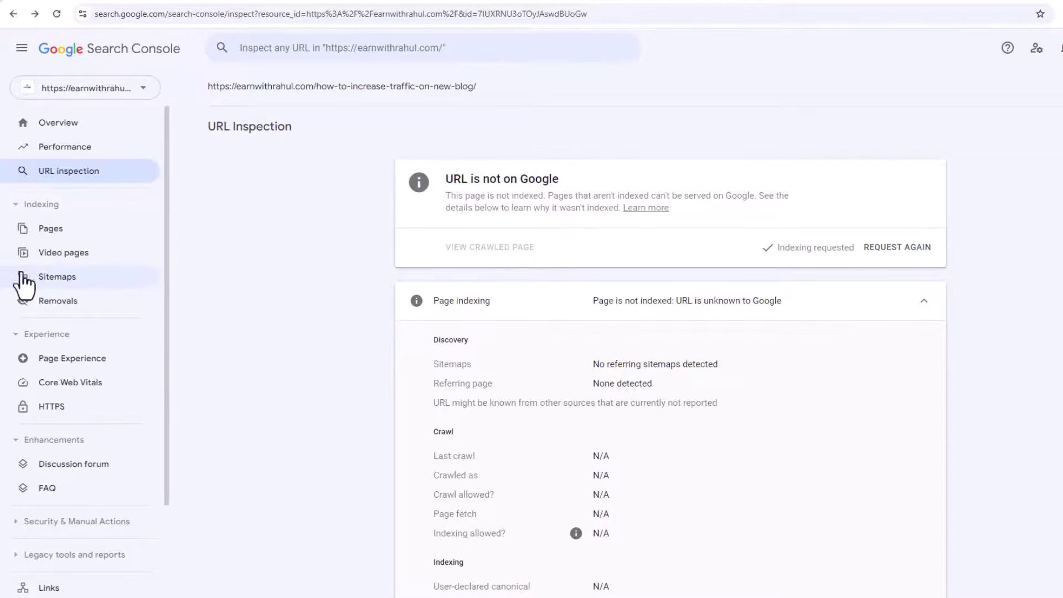
# - Open the Sitemaps report and copy the site's base address shown under Add a new sitemap
pyautogui.click(57, 278)
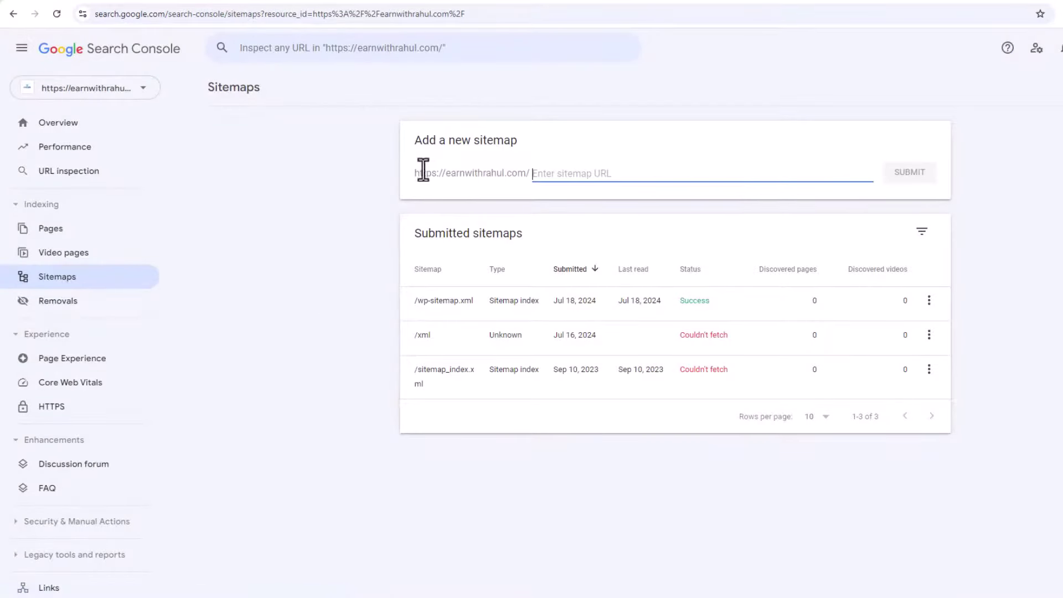
pyautogui.moveTo(413, 173); pyautogui.dragTo(523, 178)
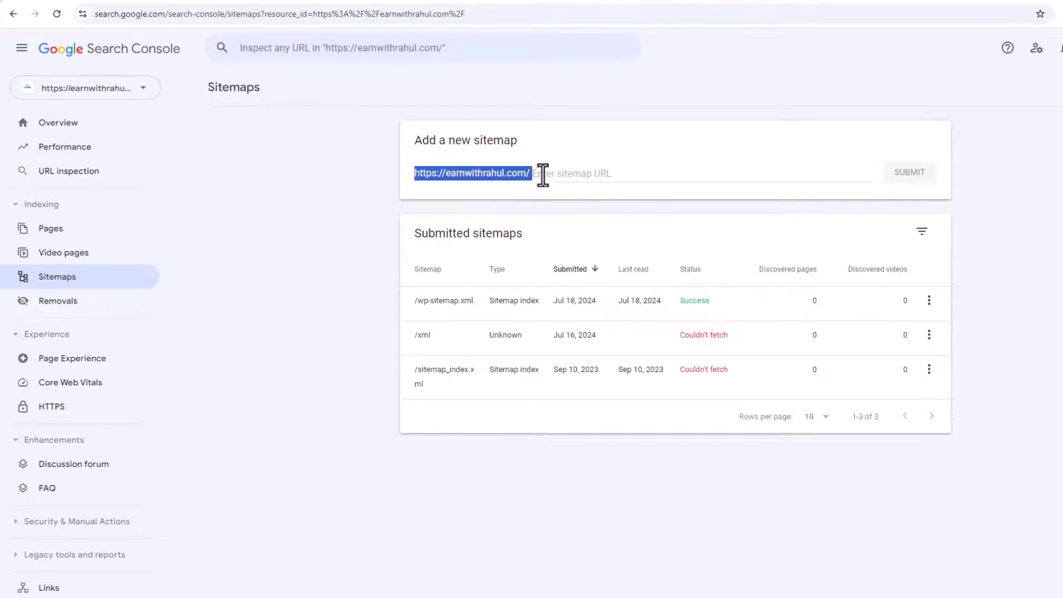
pyautogui.moveTo(542, 175); pyautogui.dragTo(631, 177)
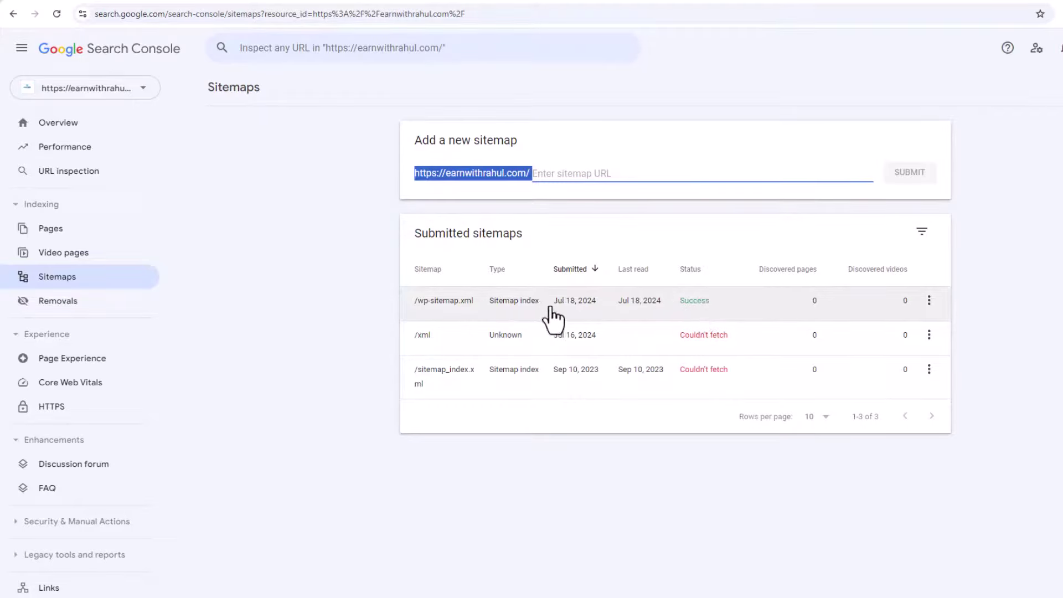
pyautogui.rightClick(472, 174)
pyautogui.click(484, 187)
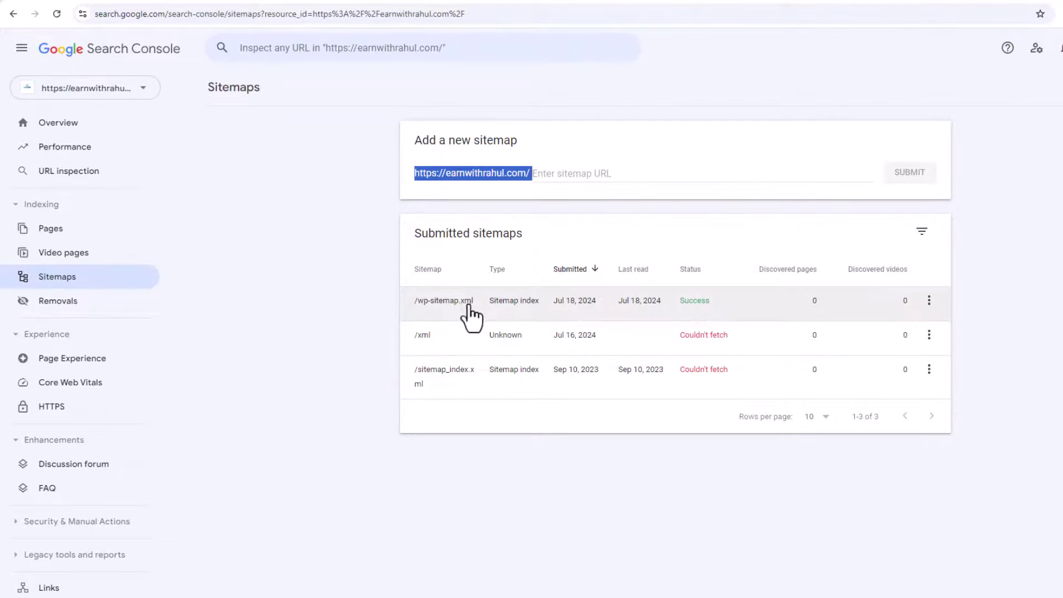
pyautogui.click(687, 182)
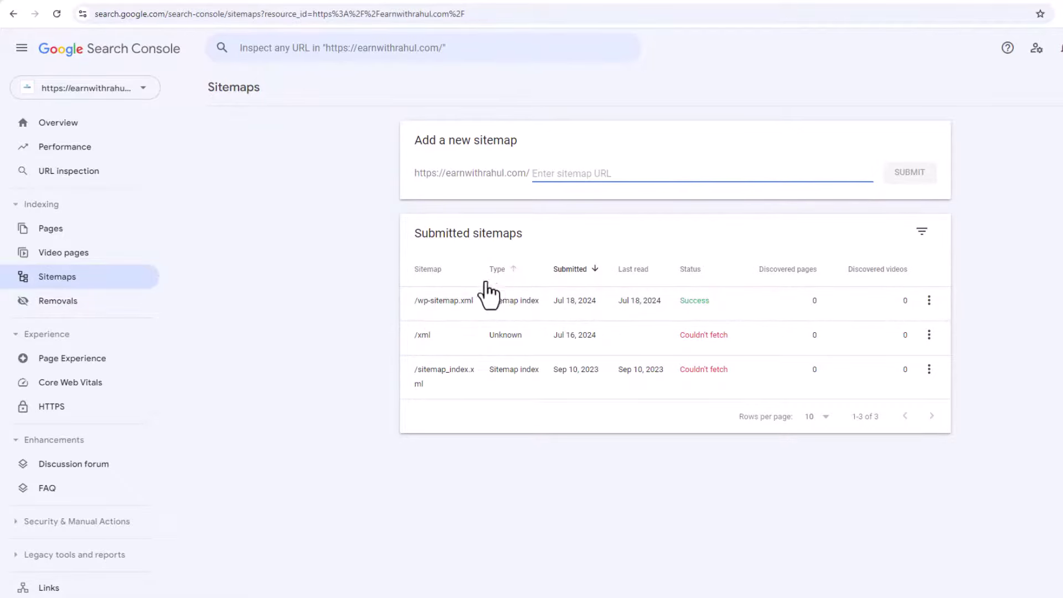
# - Open the copied site address with wp-sitemap.xml appended in an incognito window and examine the sub-sitemaps it lists
pyautogui.hotkey('ctrl', 'shift', 'n')
pyautogui.hotkey('ctrl', 'v')
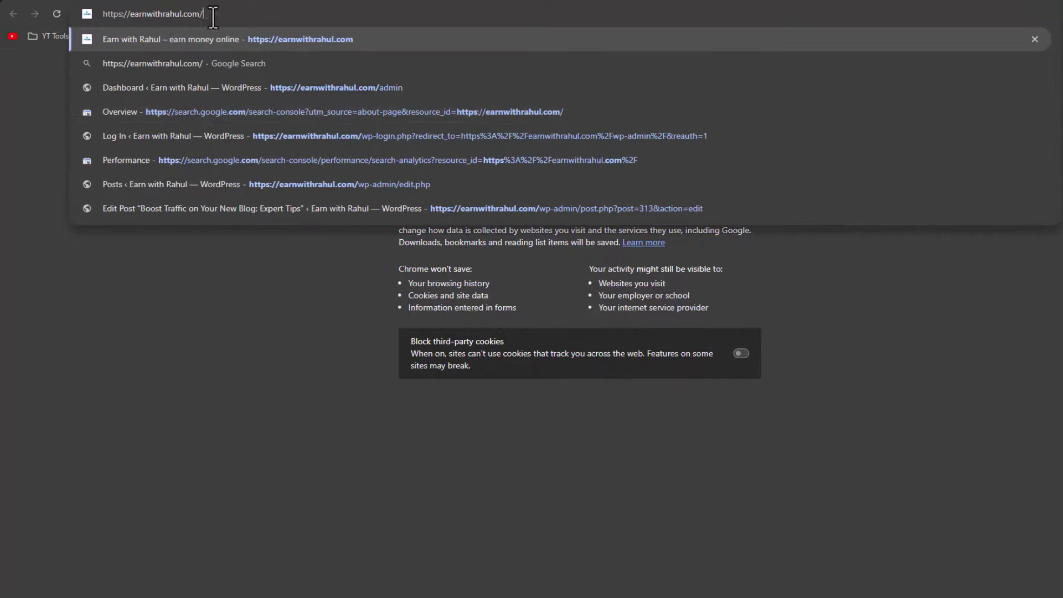
pyautogui.write('w')
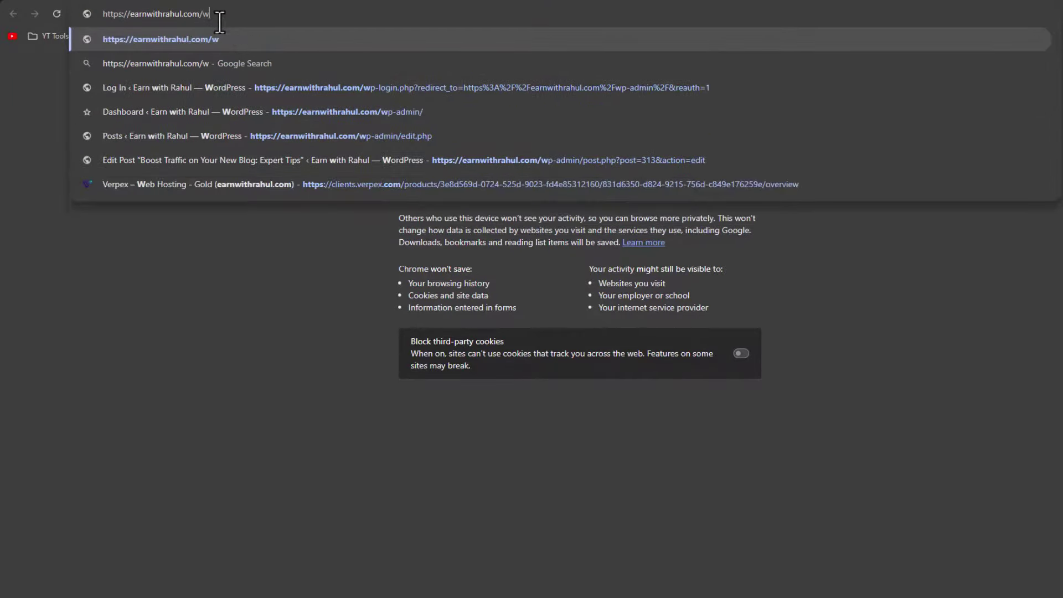
pyautogui.write('p-')
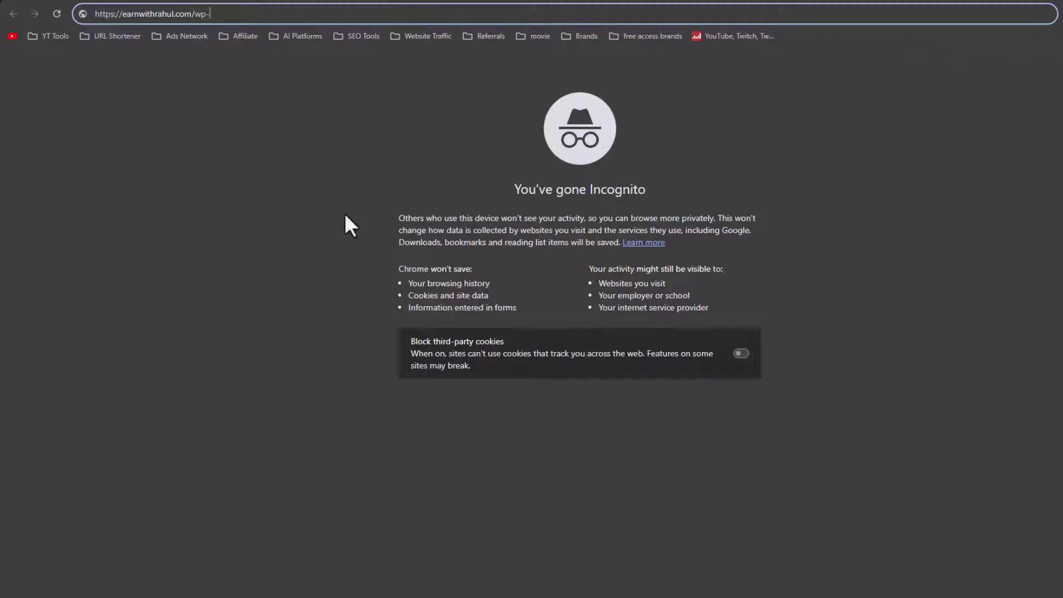
pyautogui.write('sitemap.xml')
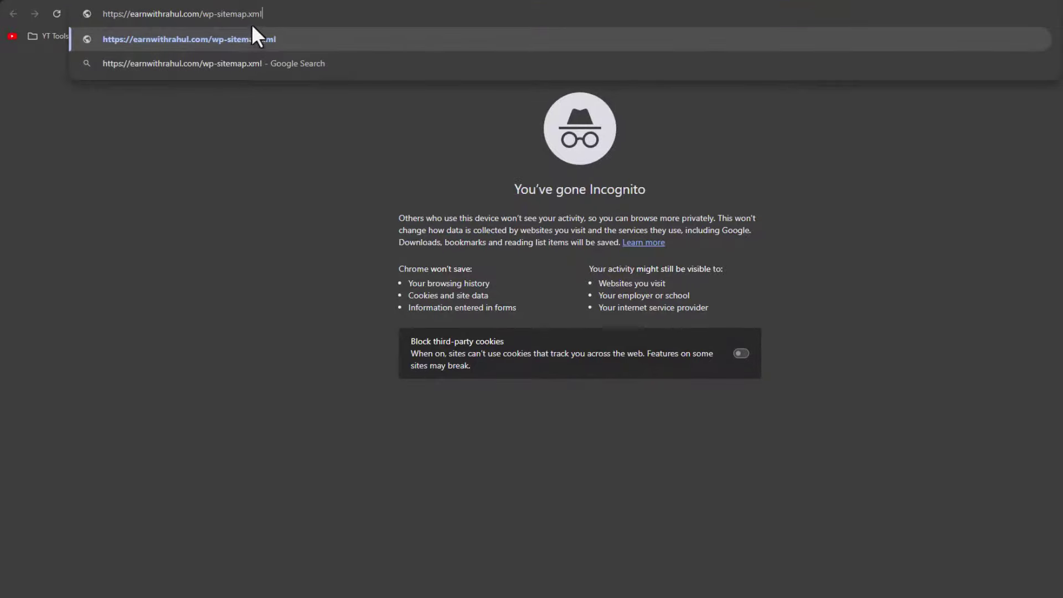
pyautogui.press('Return')
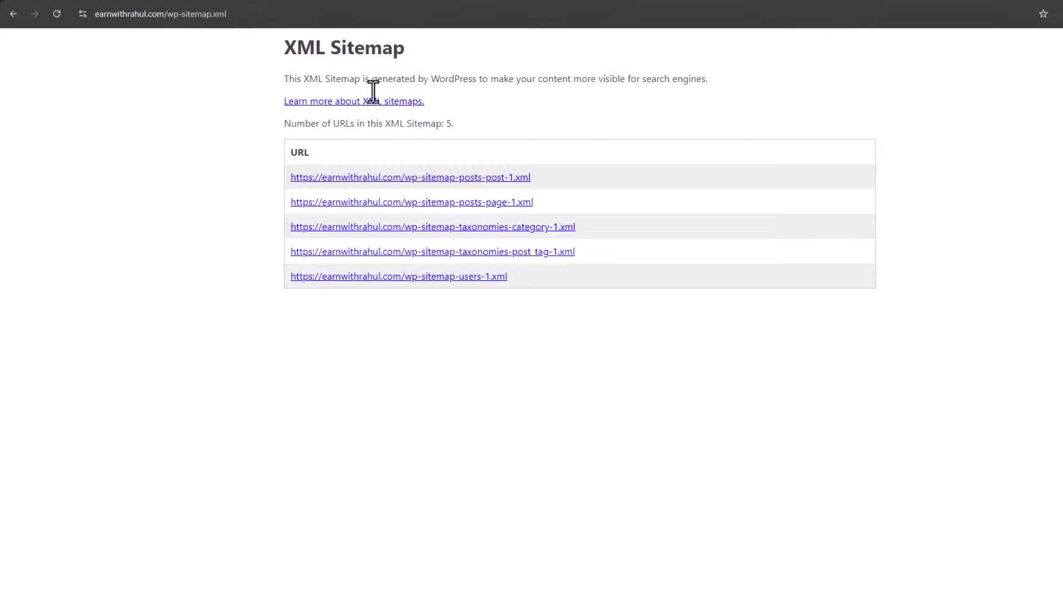
pyautogui.moveTo(277, 45); pyautogui.dragTo(480, 45)
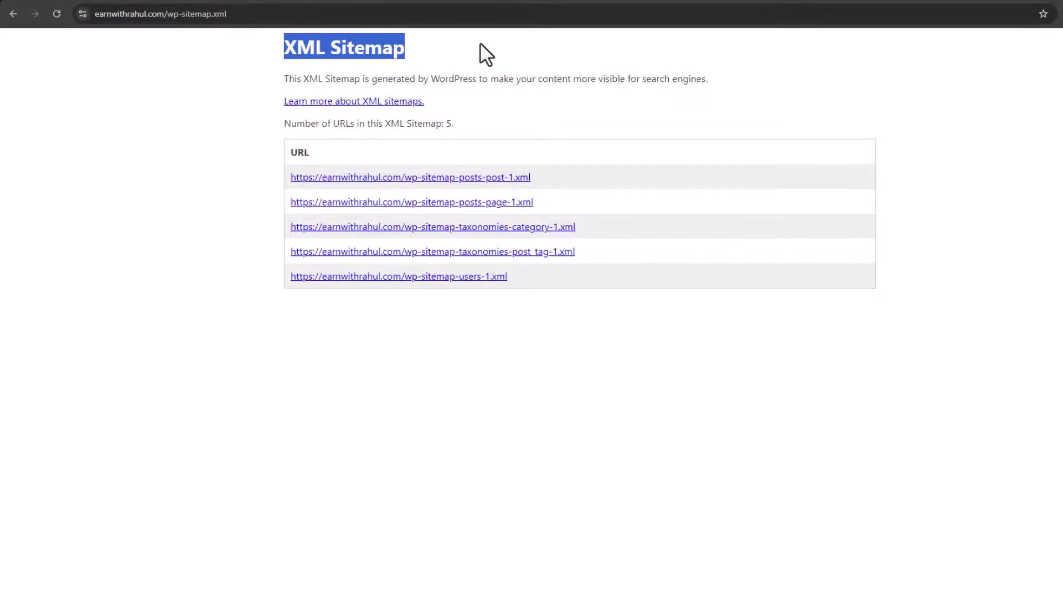
pyautogui.moveTo(285, 147); pyautogui.dragTo(518, 266)
pyautogui.click(519, 268)
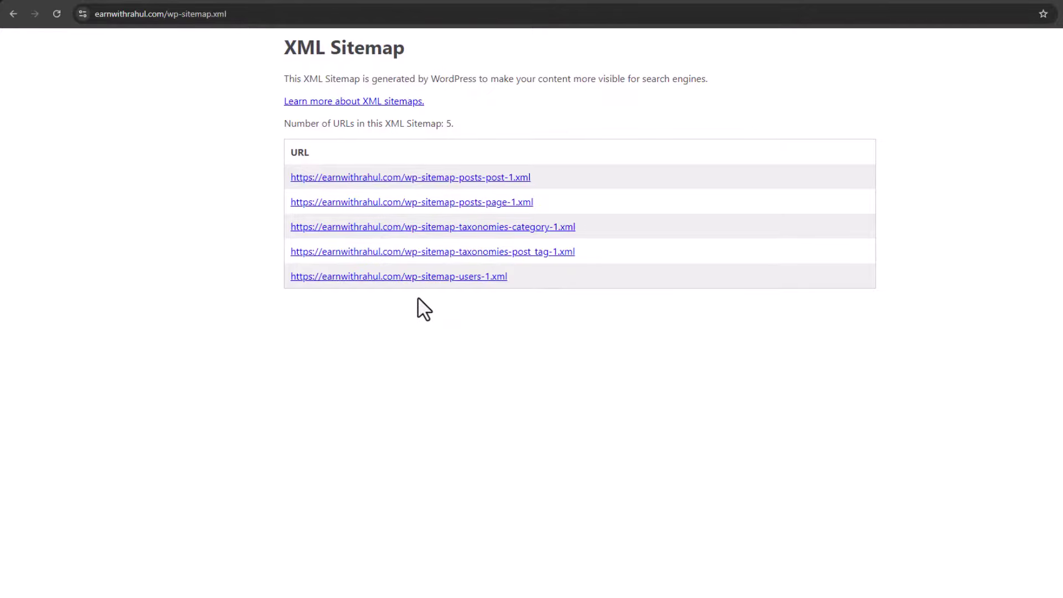
# - Open the posts, pages, category, post tag and users sub-sitemaps from the sitemap index, each in its own tab
pyautogui.rightClick(420, 177)
pyautogui.click(443, 190)
pyautogui.rightClick(446, 206)
pyautogui.click(470, 215)
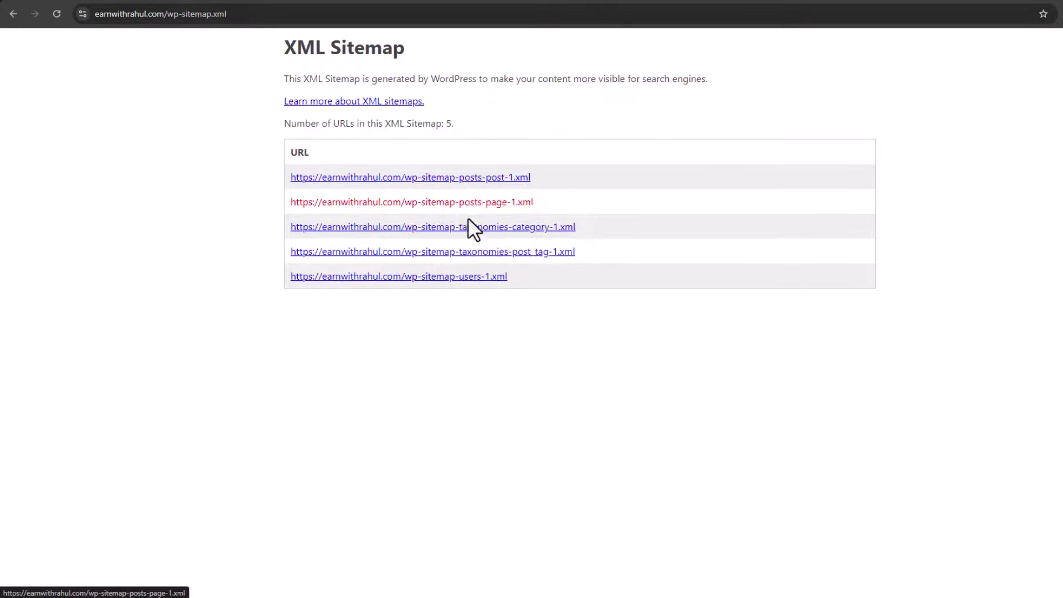
pyautogui.rightClick(415, 251)
pyautogui.click(442, 262)
pyautogui.rightClick(421, 276)
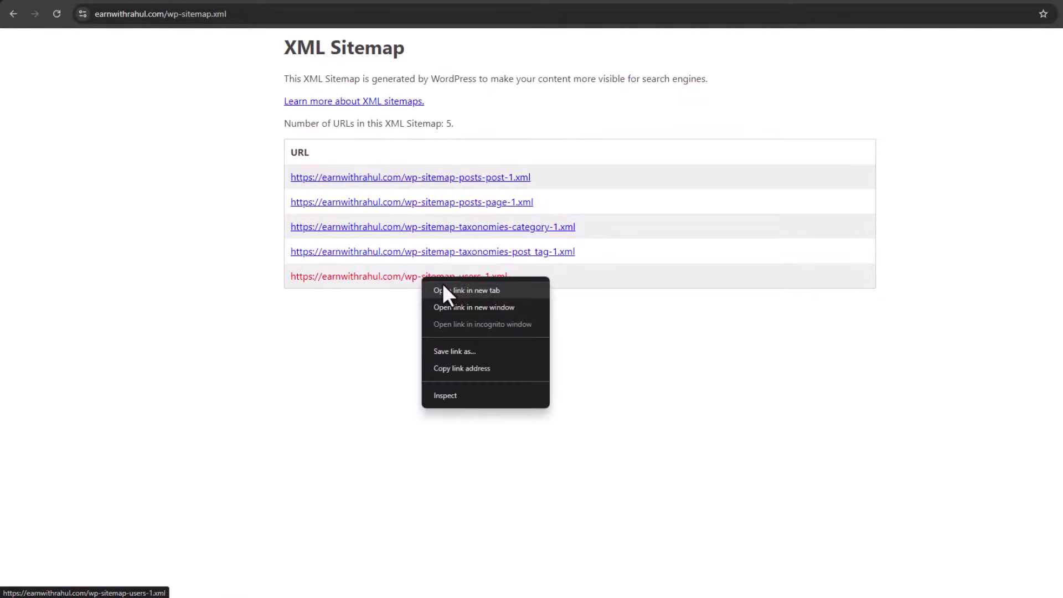
pyautogui.click(443, 290)
# - Review the URLs listed in the posts, pages, category, post tag and users sub-sitemaps one after another
pyautogui.click(258, 2)
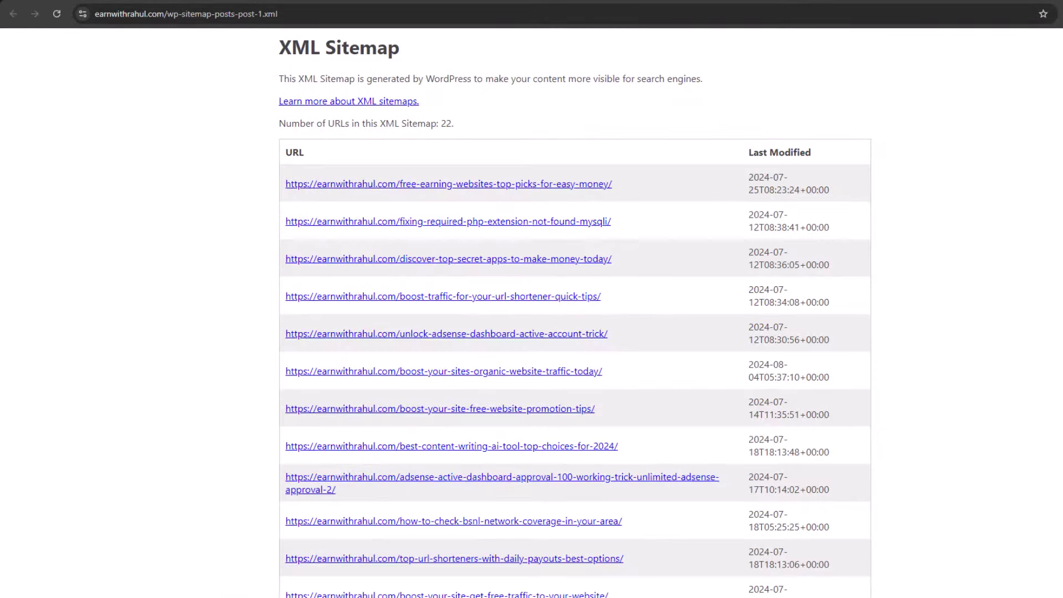
pyautogui.scroll(-7, 575, 365)
pyautogui.scroll(7, 574, 365)
pyautogui.click(310, 2)
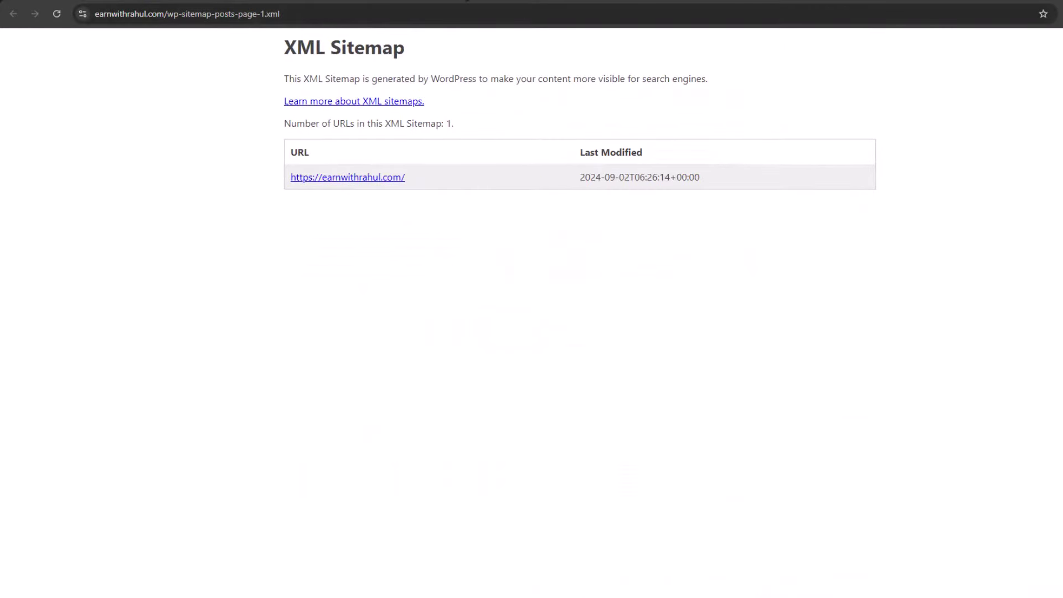
pyautogui.click(540, 3)
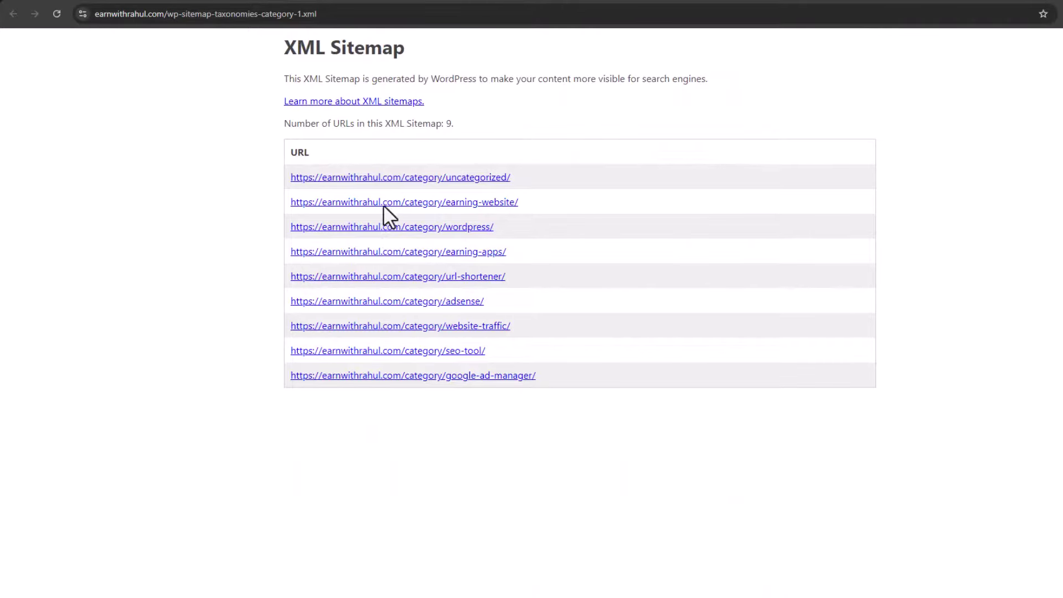
pyautogui.click(770, 2)
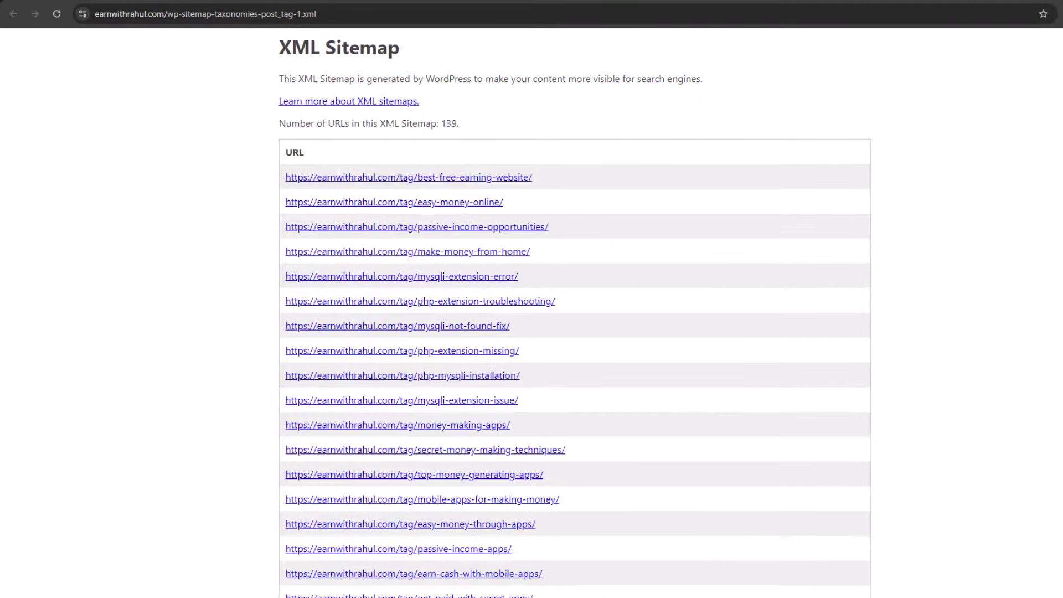
pyautogui.scroll(-20, 575, 310)
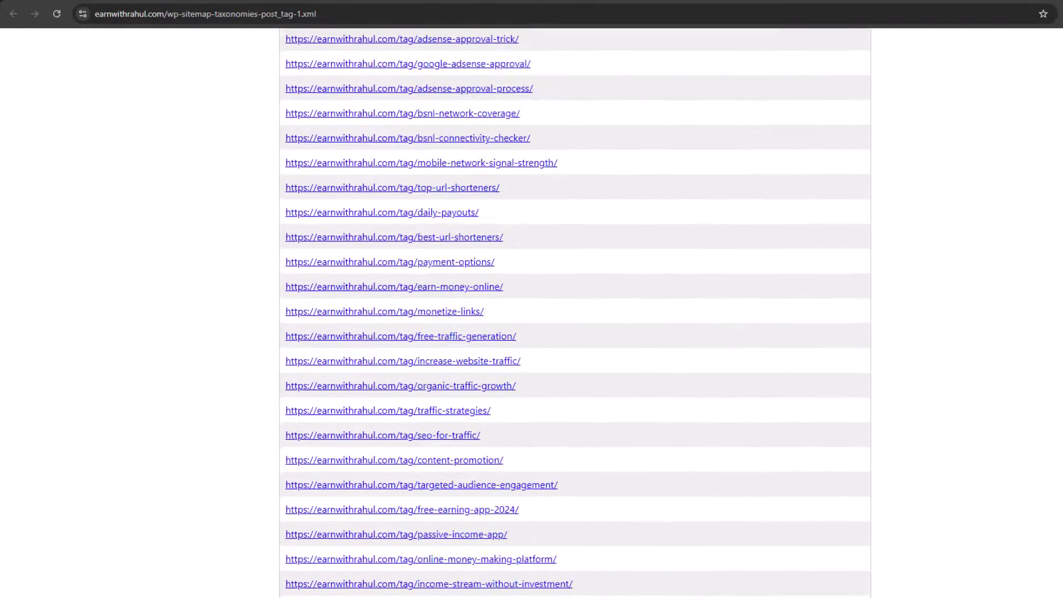
pyautogui.scroll(-4, 574, 310)
pyautogui.scroll(12, 574, 311)
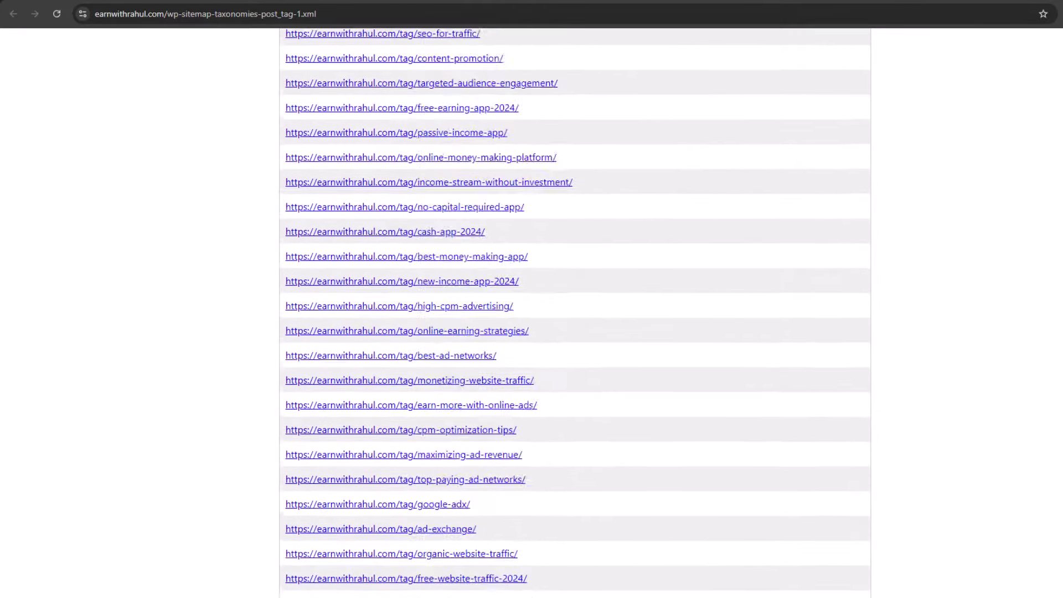
pyautogui.click(813, 2)
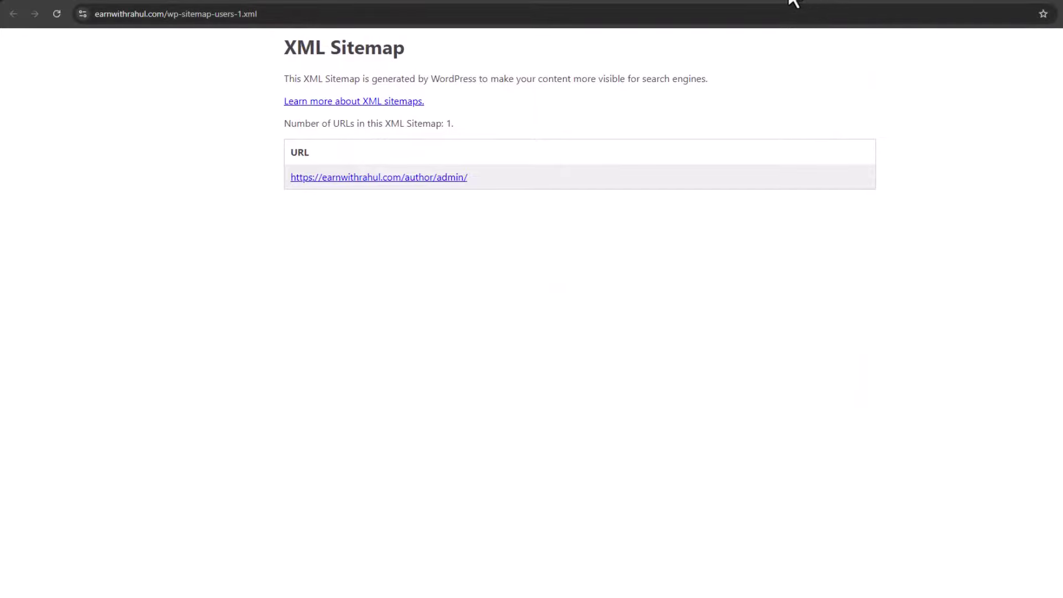
# - Return to the Search Console Sitemaps report, then switch to the Google Docs checklist and highlight the line about applying for AdSense after 25 days
pyautogui.click(102, 2)
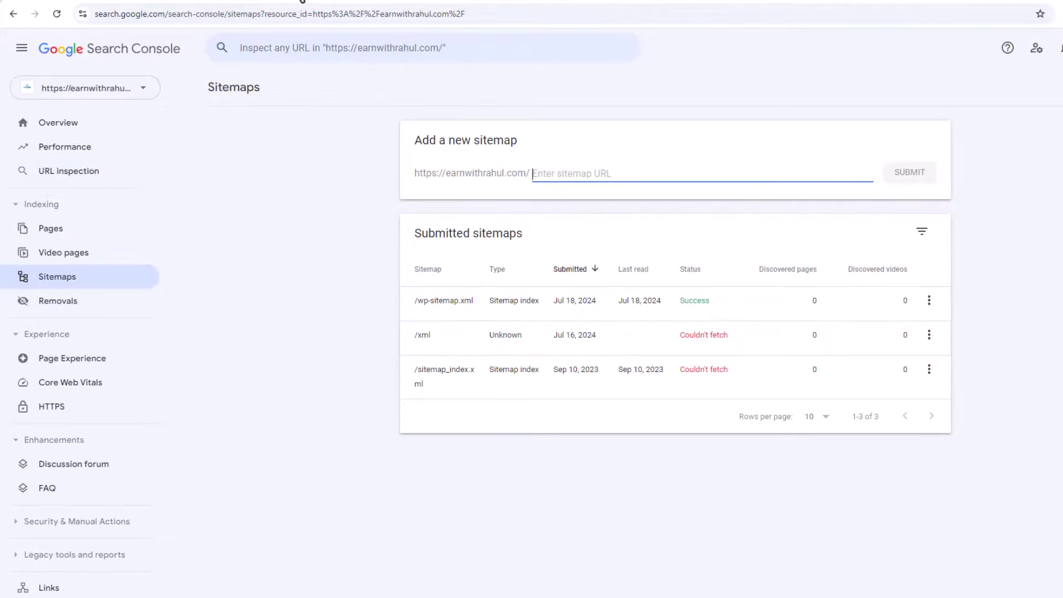
pyautogui.click(261, 1)
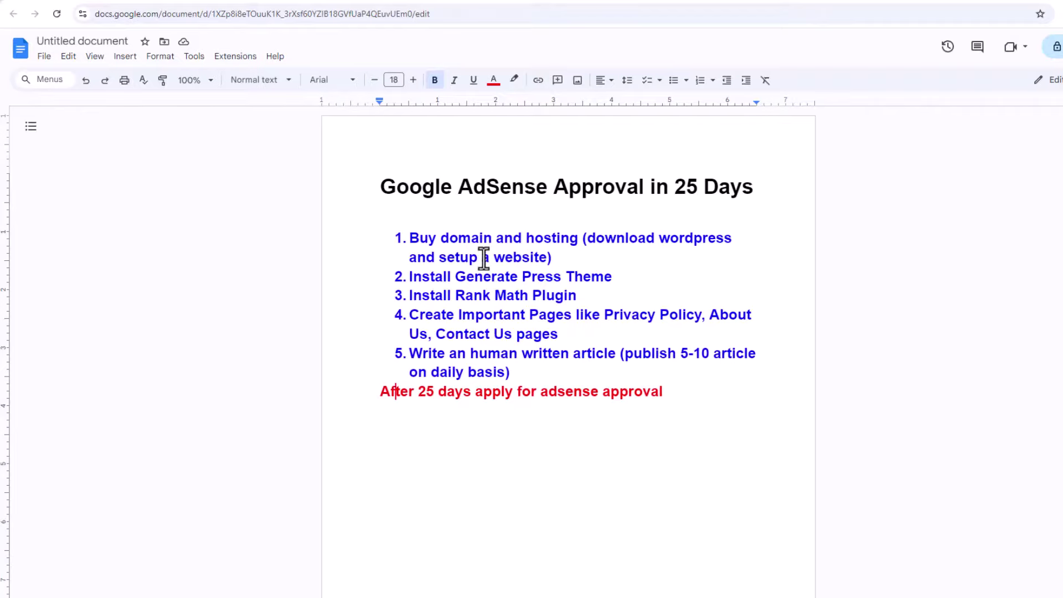
pyautogui.moveTo(389, 395); pyautogui.dragTo(674, 402)
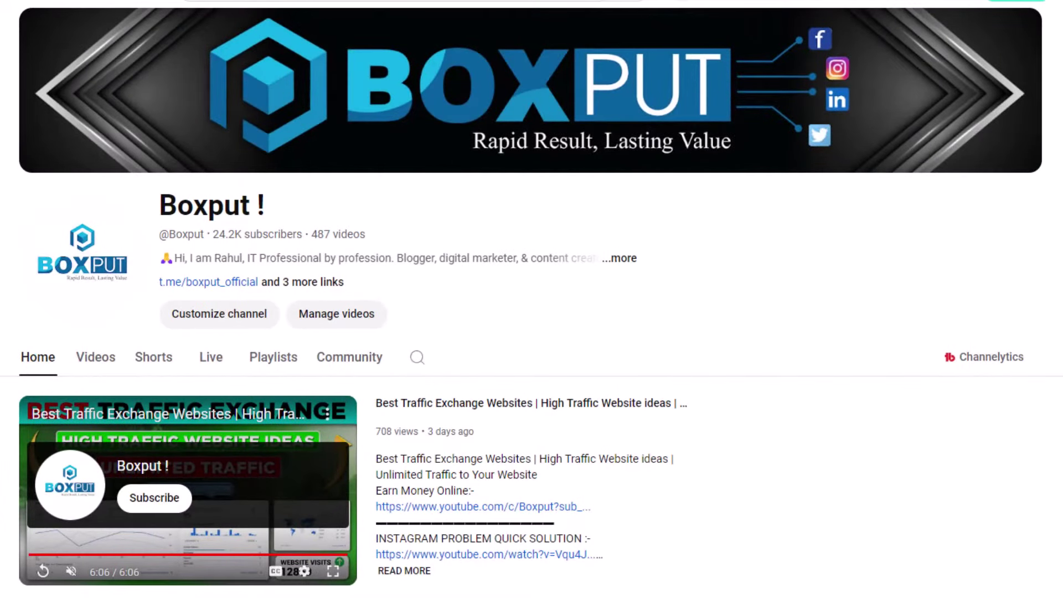
# - Browse the video and playlist sections on the Boxput YouTube channel's home page to find the Adsense & Adx playlist
pyautogui.scroll(-10, 531, 299)
pyautogui.scroll(-7, 531, 298)
pyautogui.scroll(-7, 531, 299)
pyautogui.scroll(-7, 532, 299)
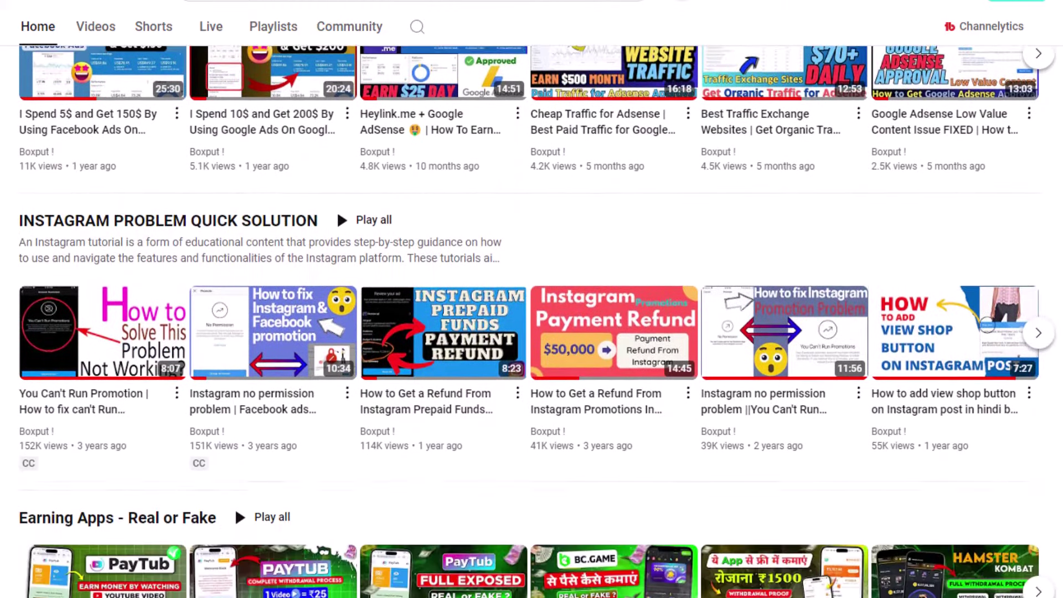
pyautogui.scroll(-1, 531, 299)
pyautogui.scroll(-8, 531, 299)
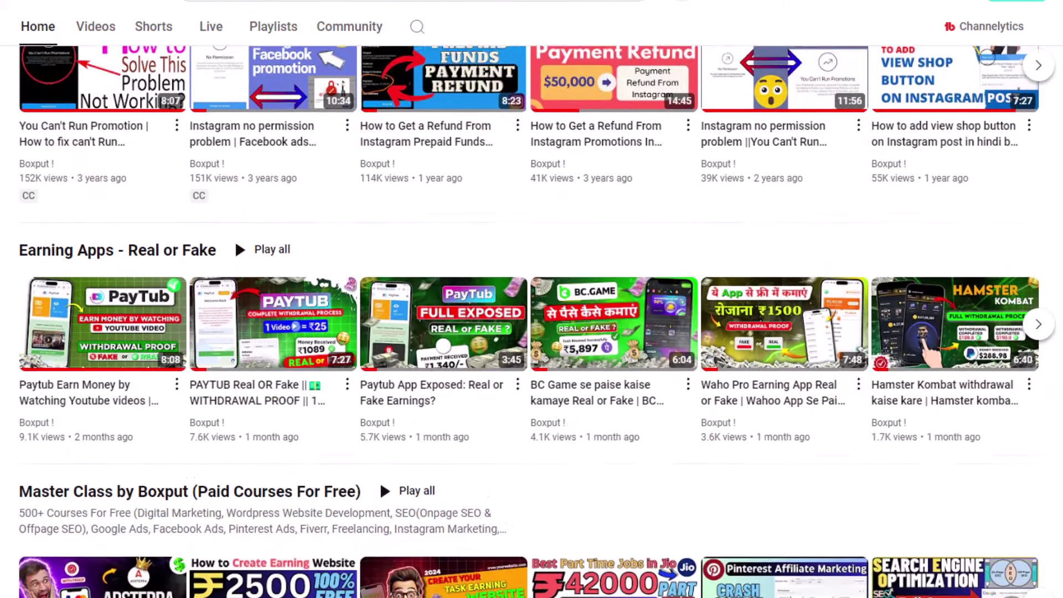
pyautogui.scroll(-15, 531, 321)
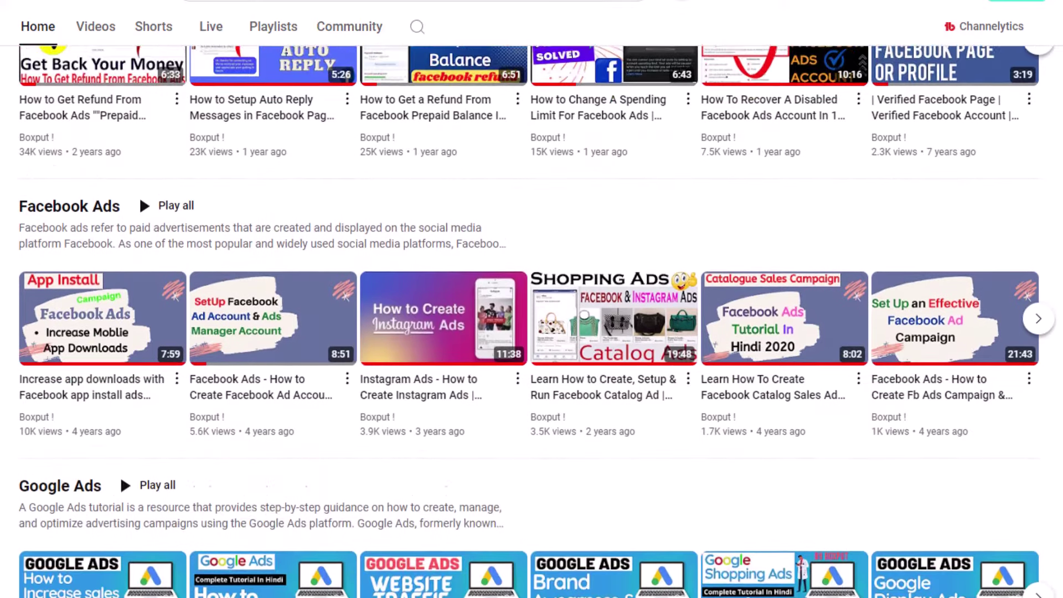
pyautogui.scroll(2, 532, 321)
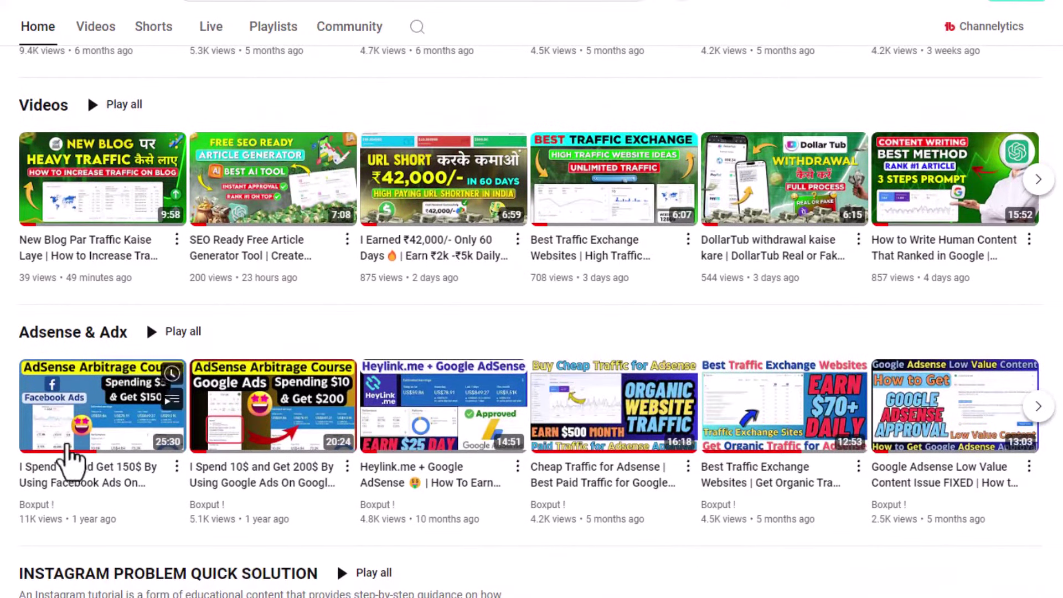
# - Look through the videos in the Adsense & Adx playlist and find the Website Traffic playlist on the channel's home page
pyautogui.moveTo(8, 334); pyautogui.dragTo(205, 333)
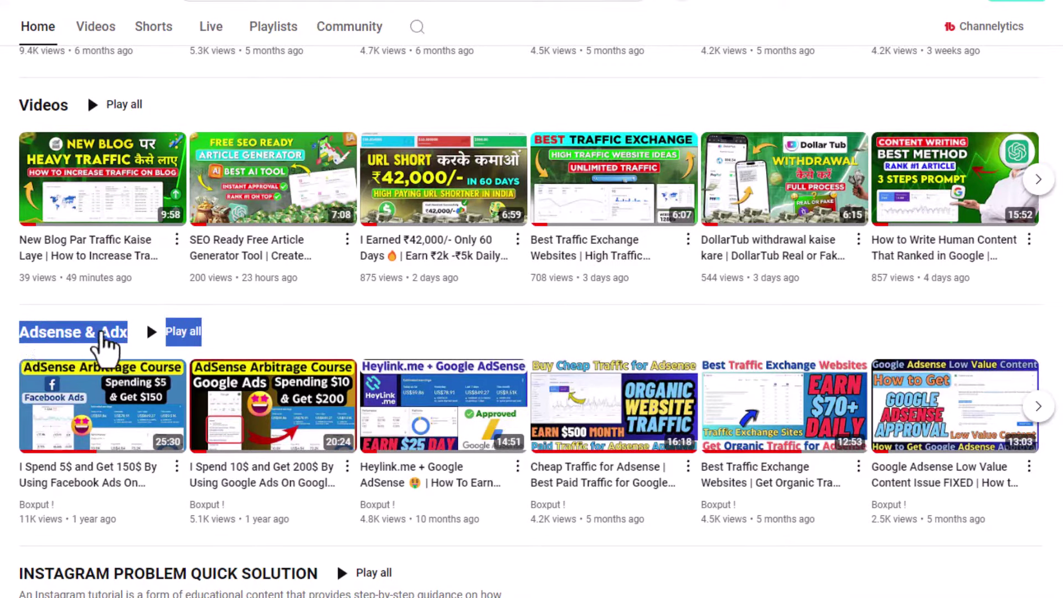
pyautogui.click(1036, 413)
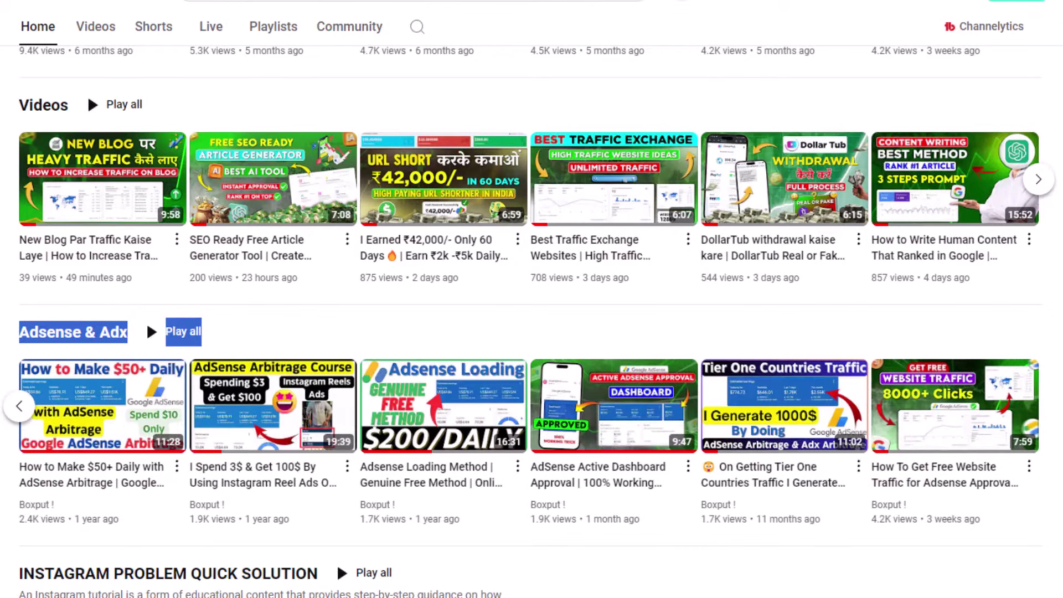
pyautogui.click(19, 406)
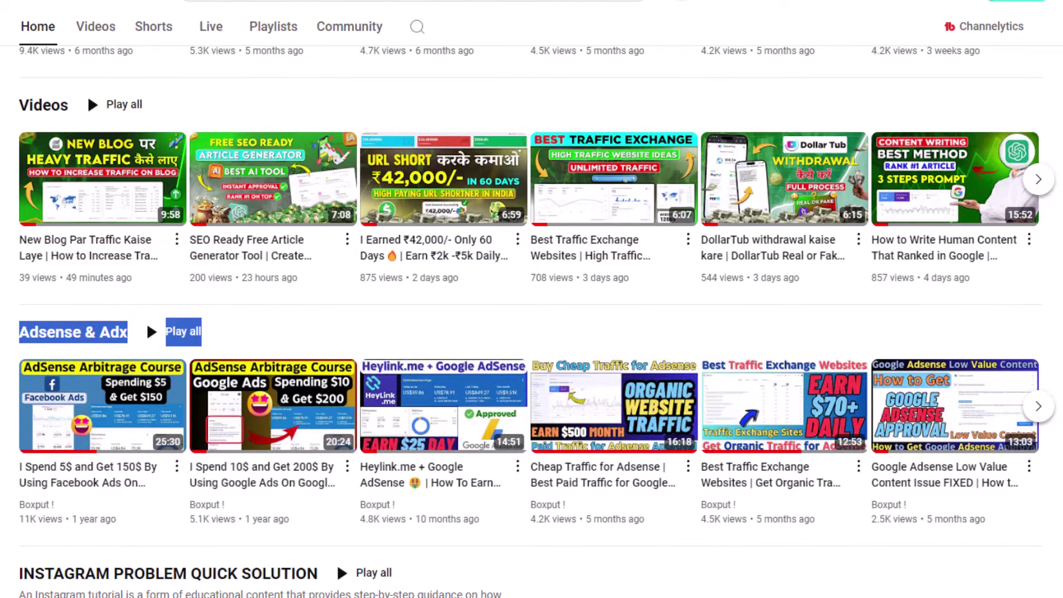
pyautogui.scroll(8, 146, 322)
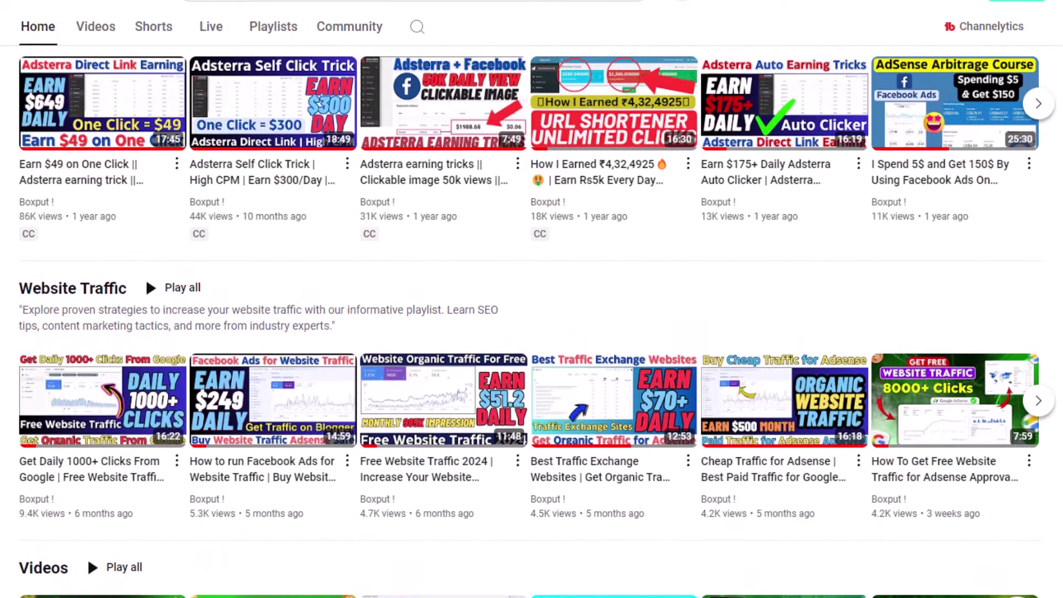
pyautogui.moveTo(3, 304); pyautogui.dragTo(213, 289)
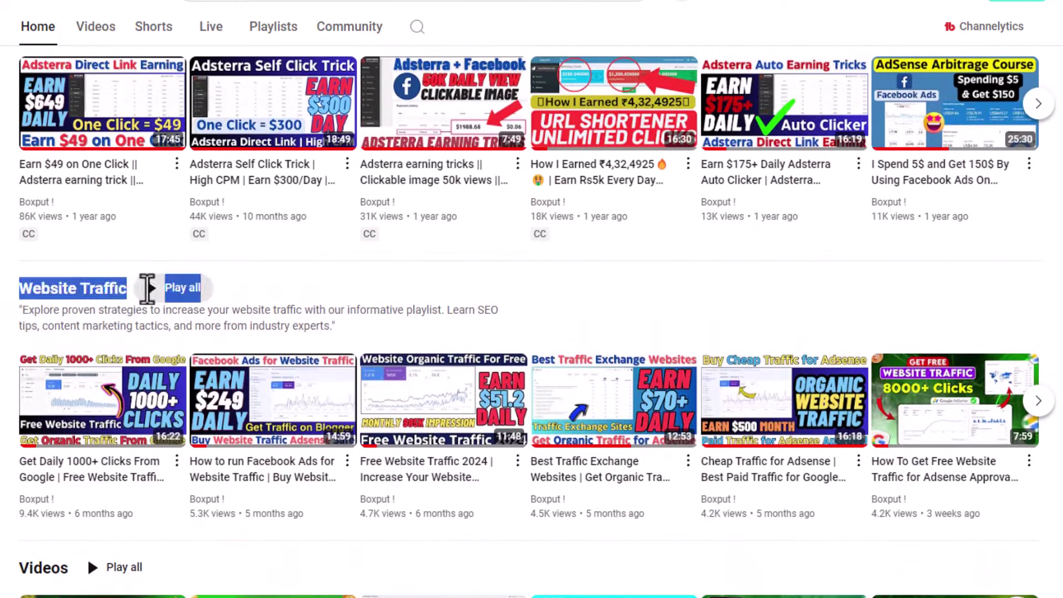
# - Open the channel's About information to show its Telegram, WhatsApp, Instagram and direct message links
pyautogui.scroll(8, 213, 289)
pyautogui.scroll(8, 531, 299)
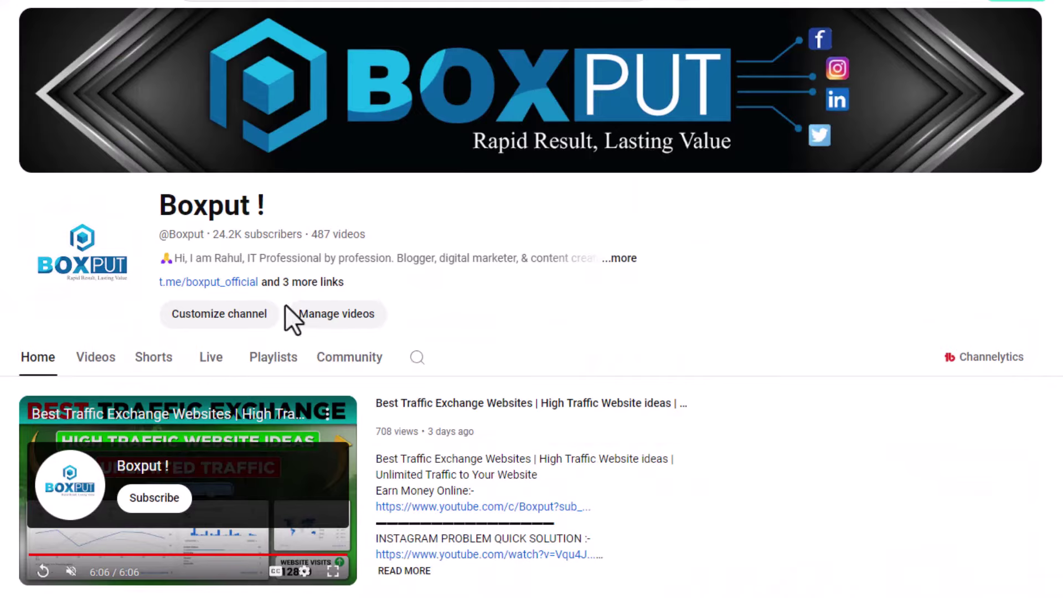
pyautogui.click(310, 283)
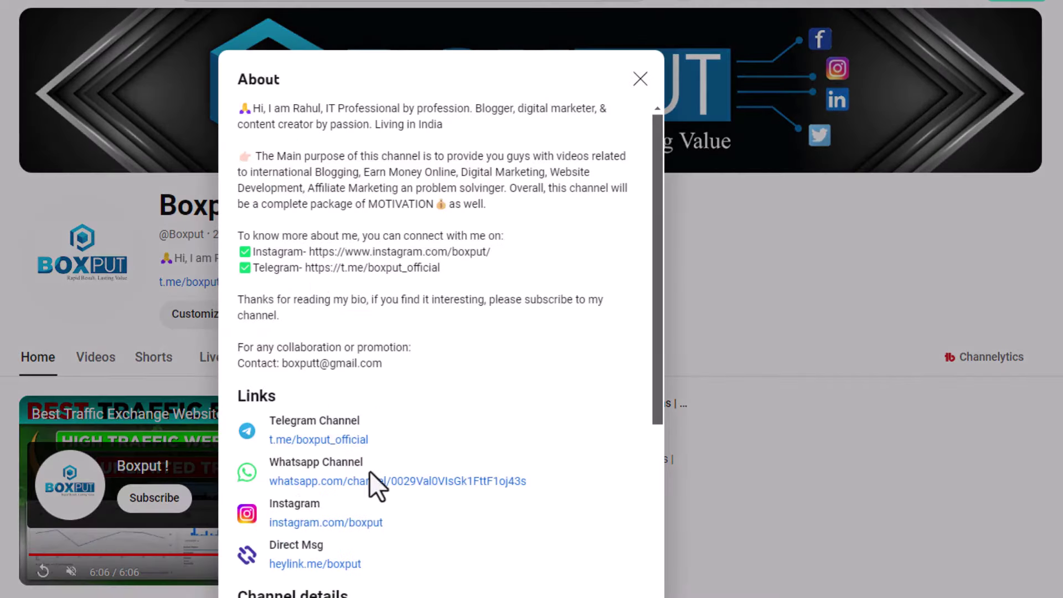